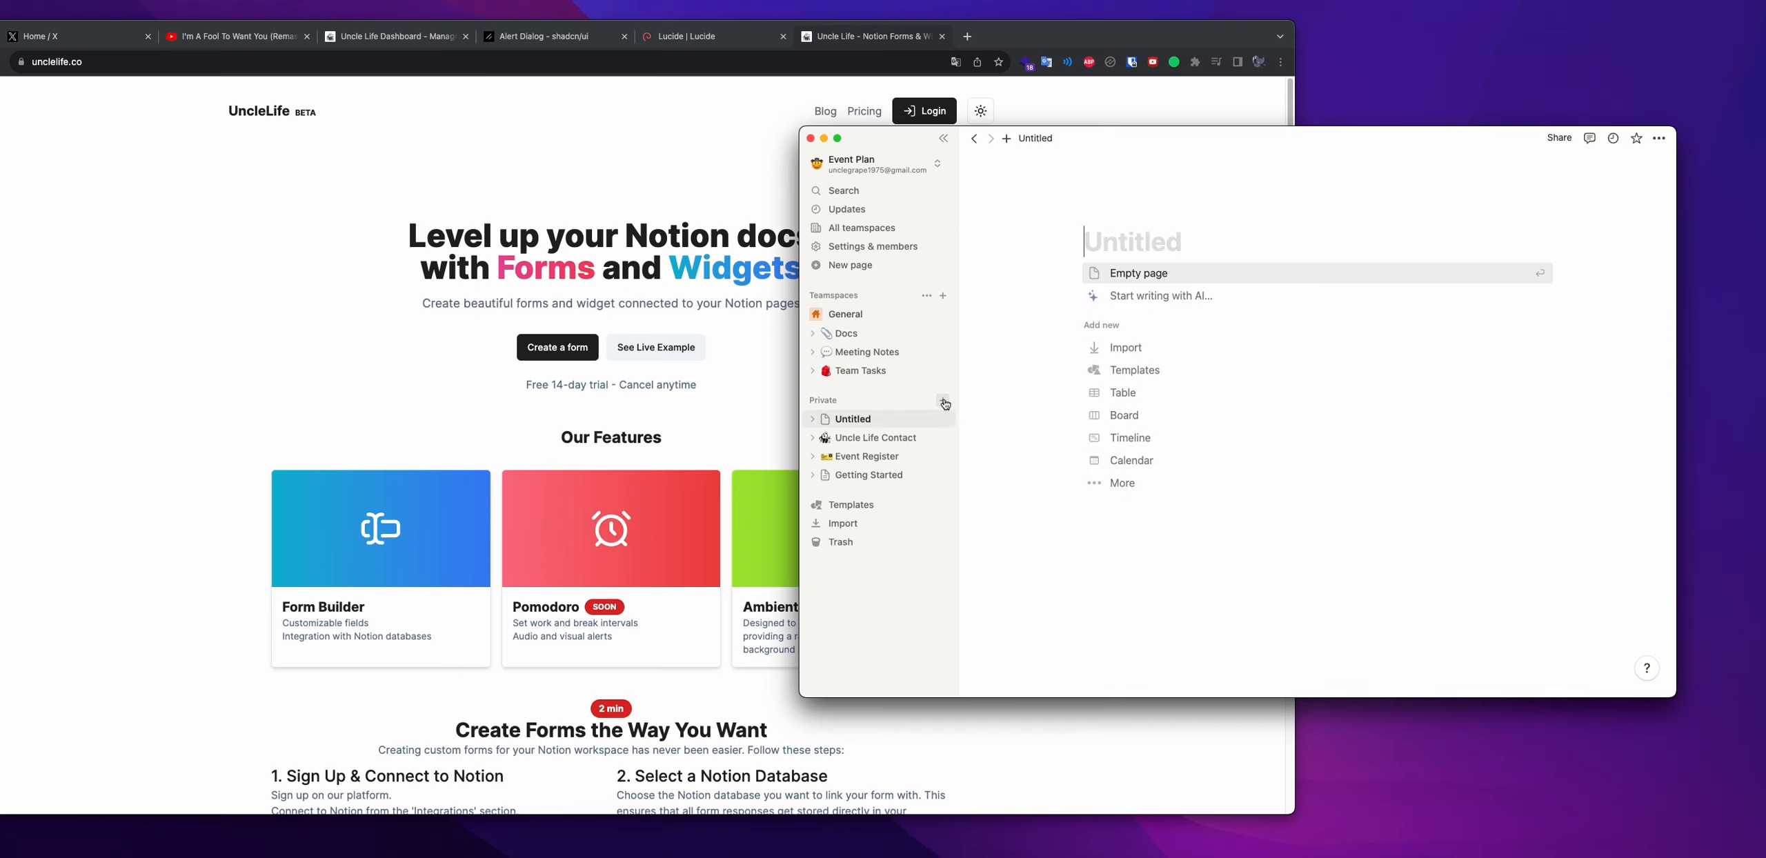
Title the new page 'Contact Form' and place the cursor in its empty body
text(Co)
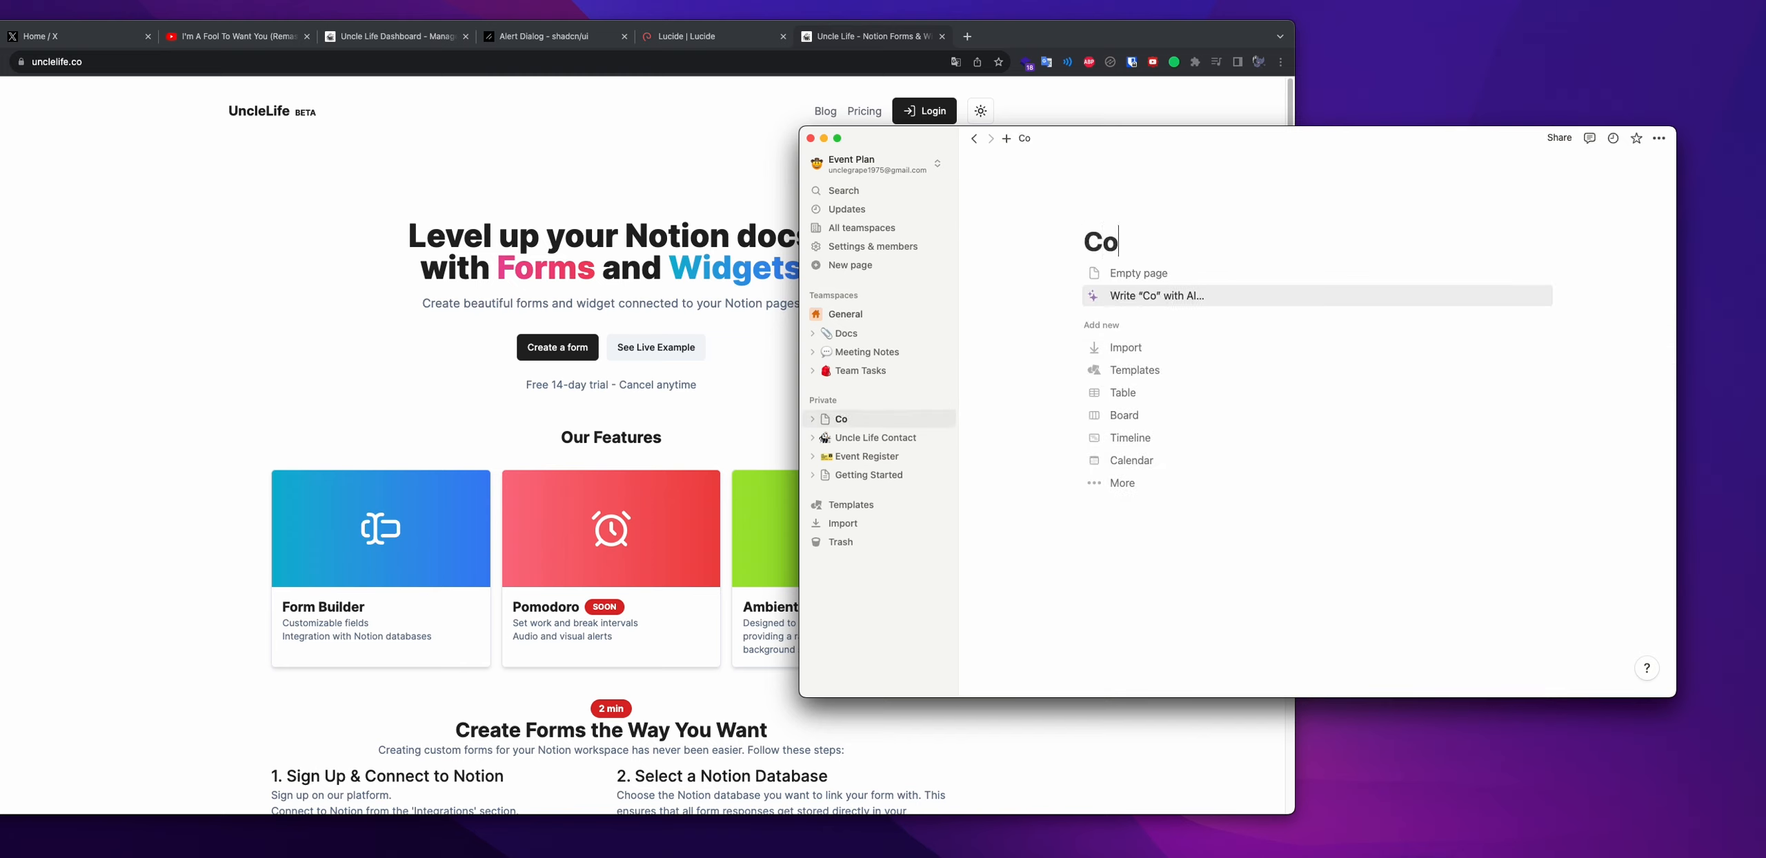
text(ntact Form)
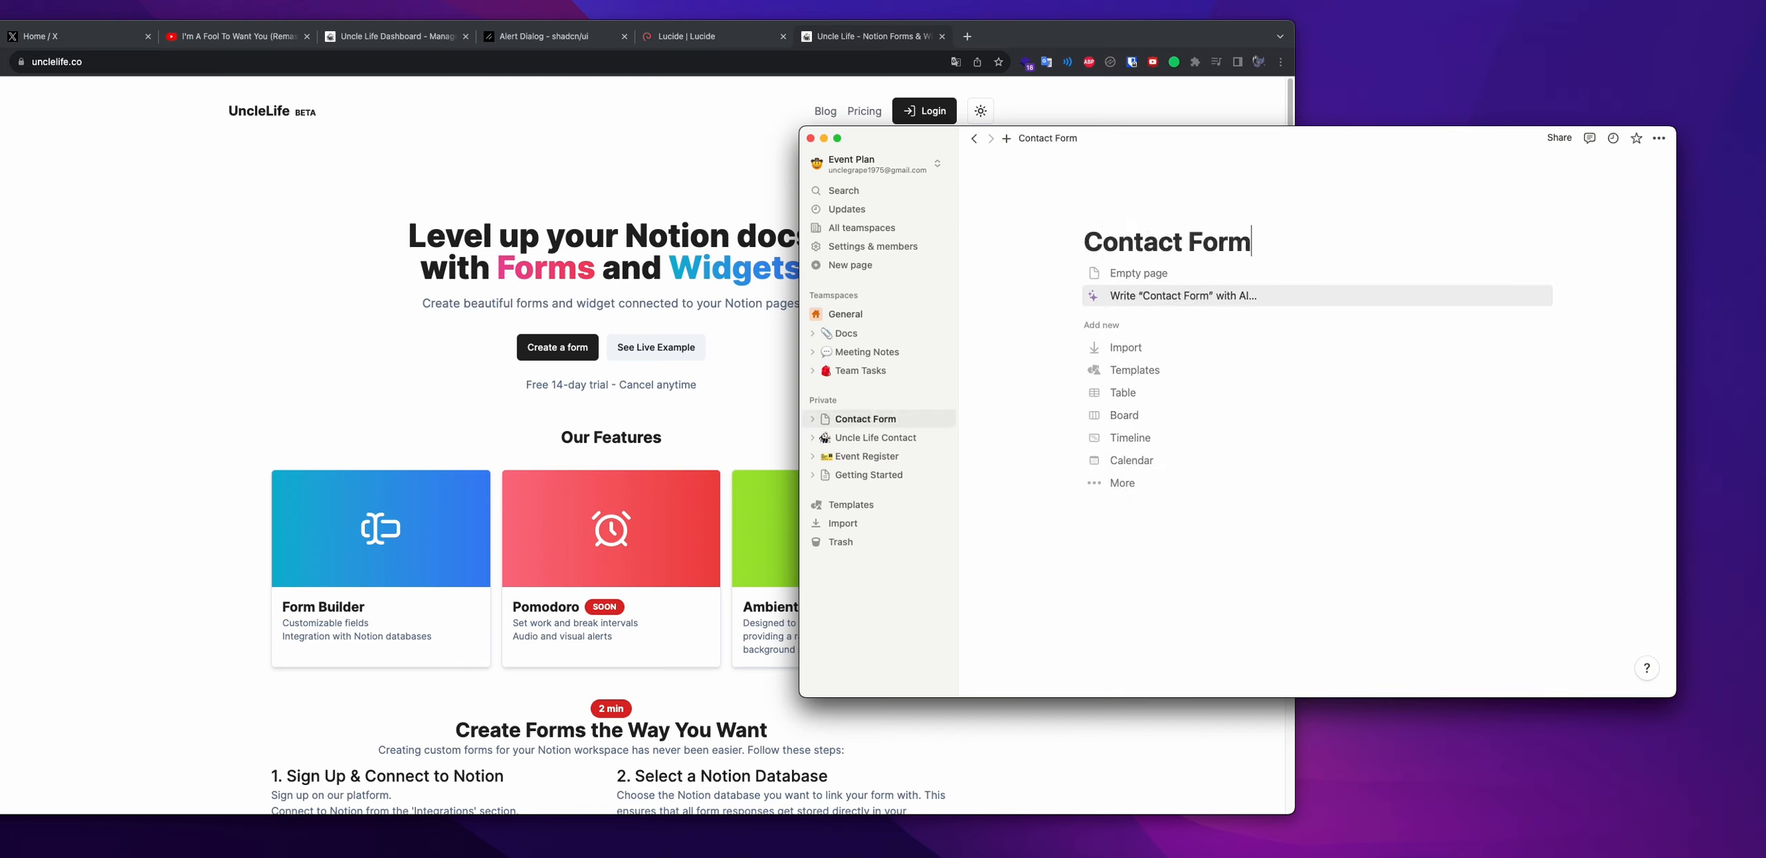
click(1127, 276)
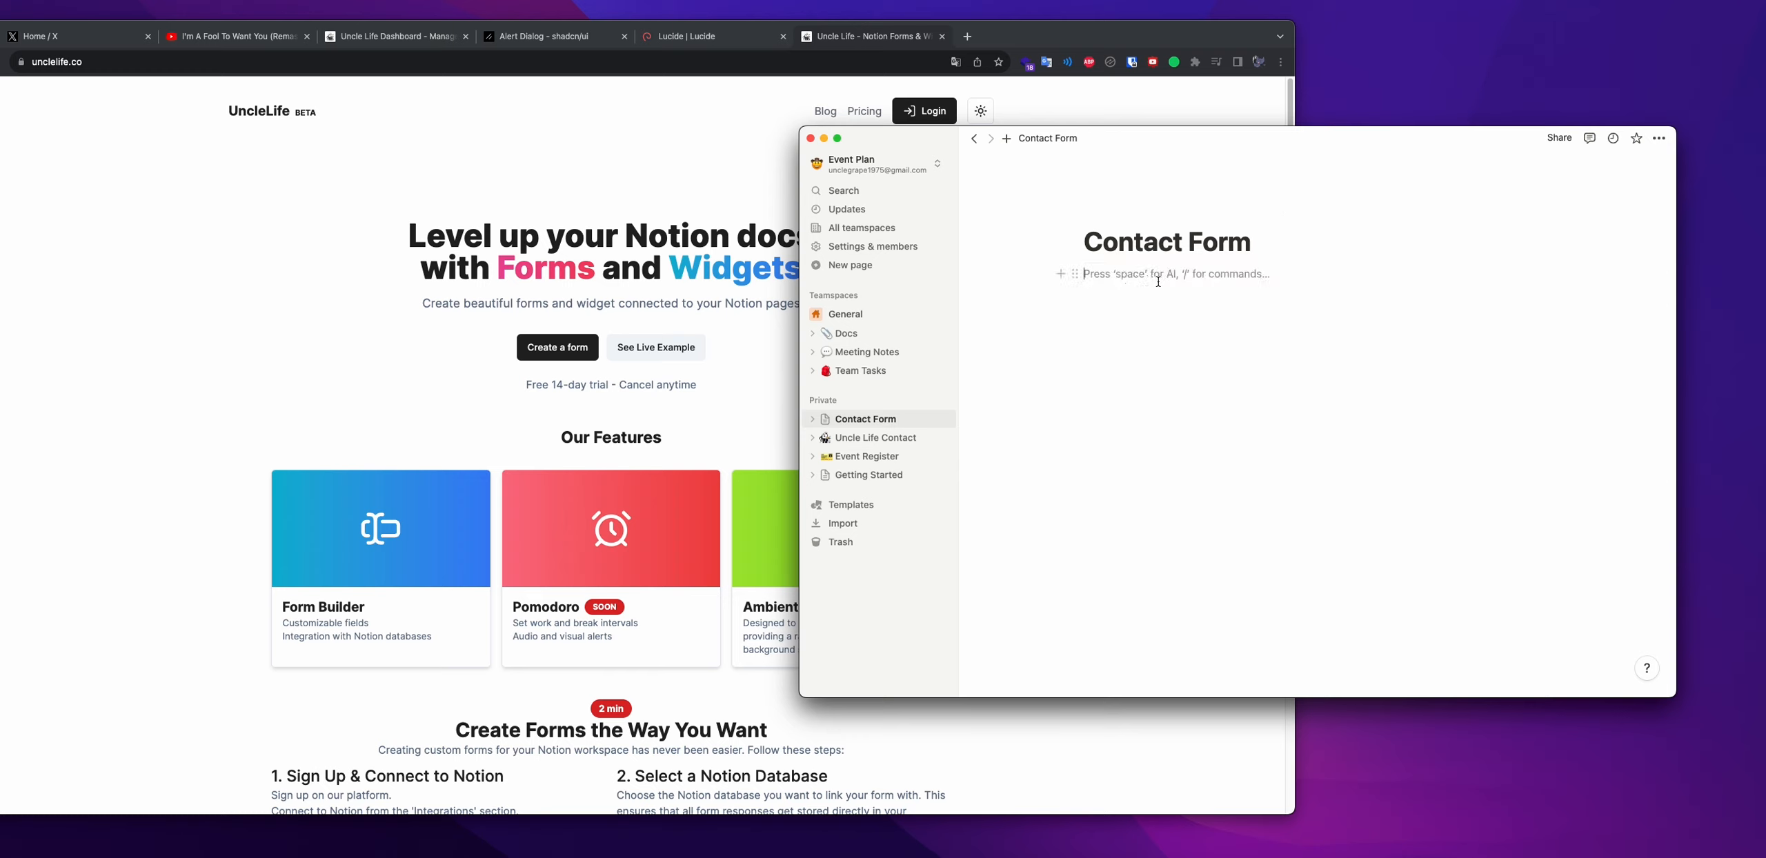
Insert an inline database named 'Database Contact Form', open it full-page and add an icon
text(/database)
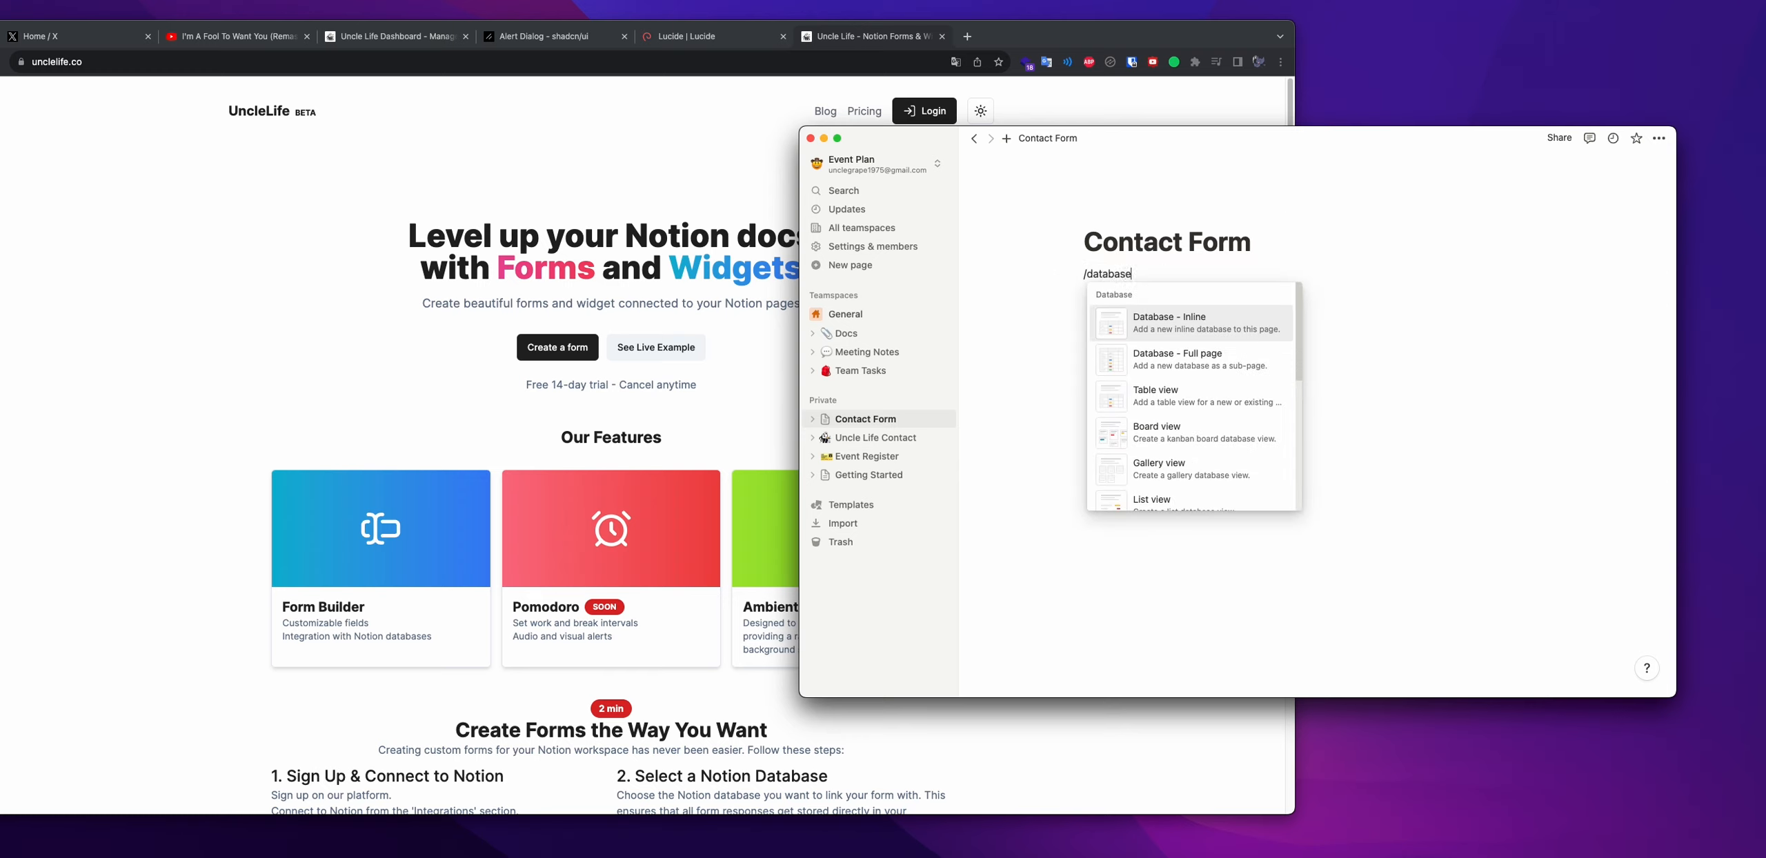
key(Return)
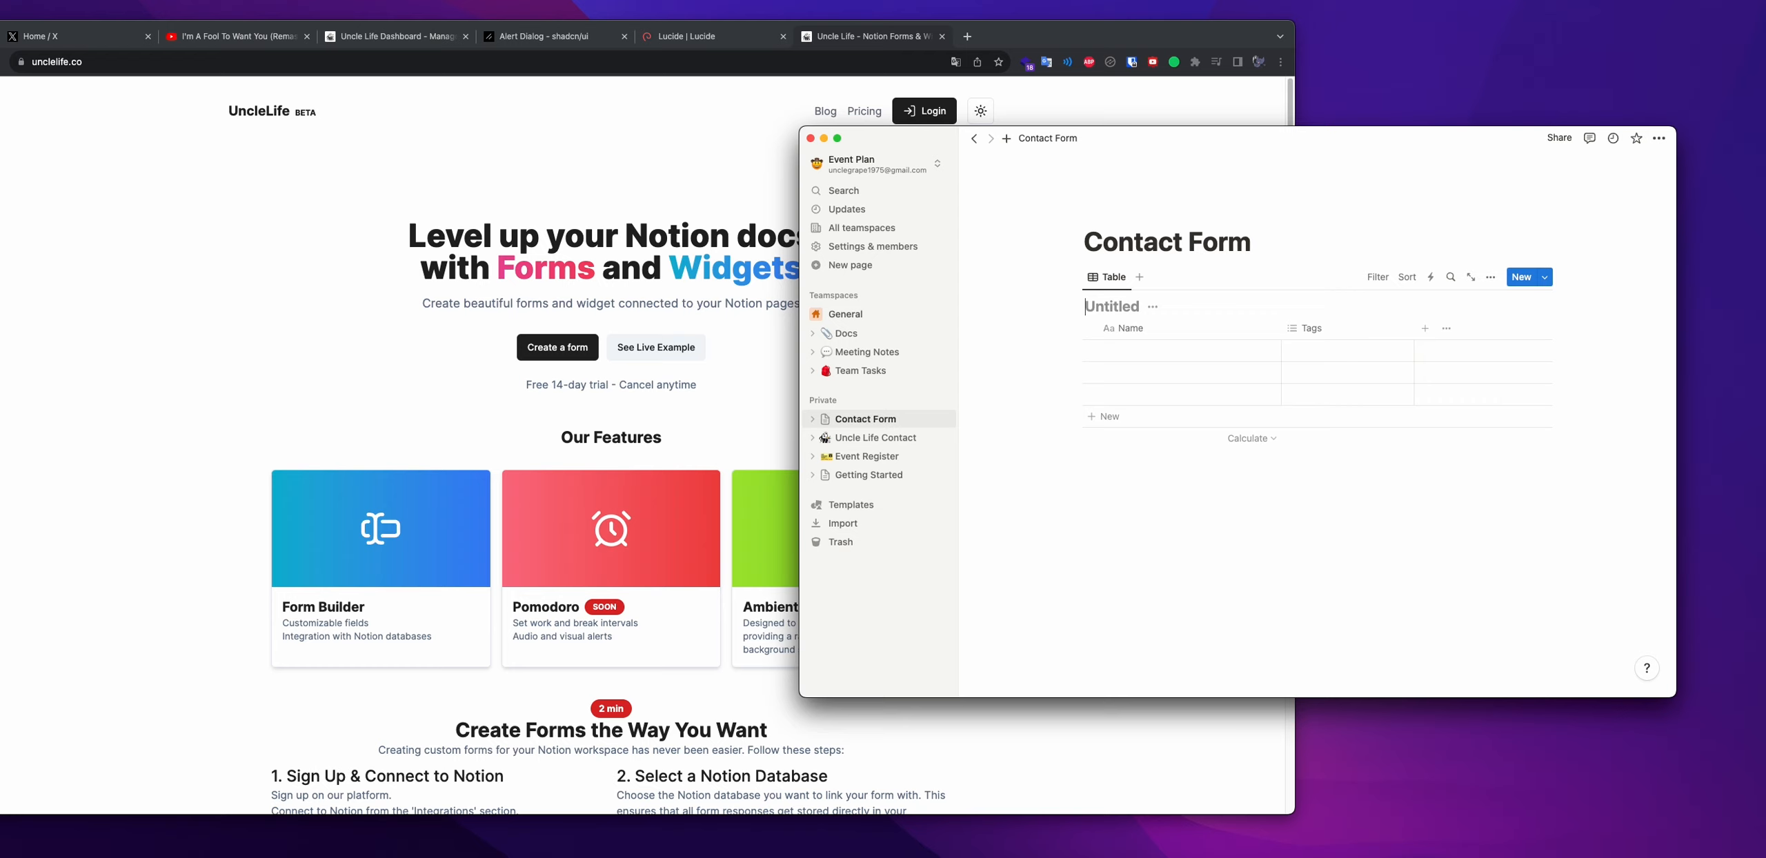
text(Database Contact Form)
click(1470, 277)
click(1049, 163)
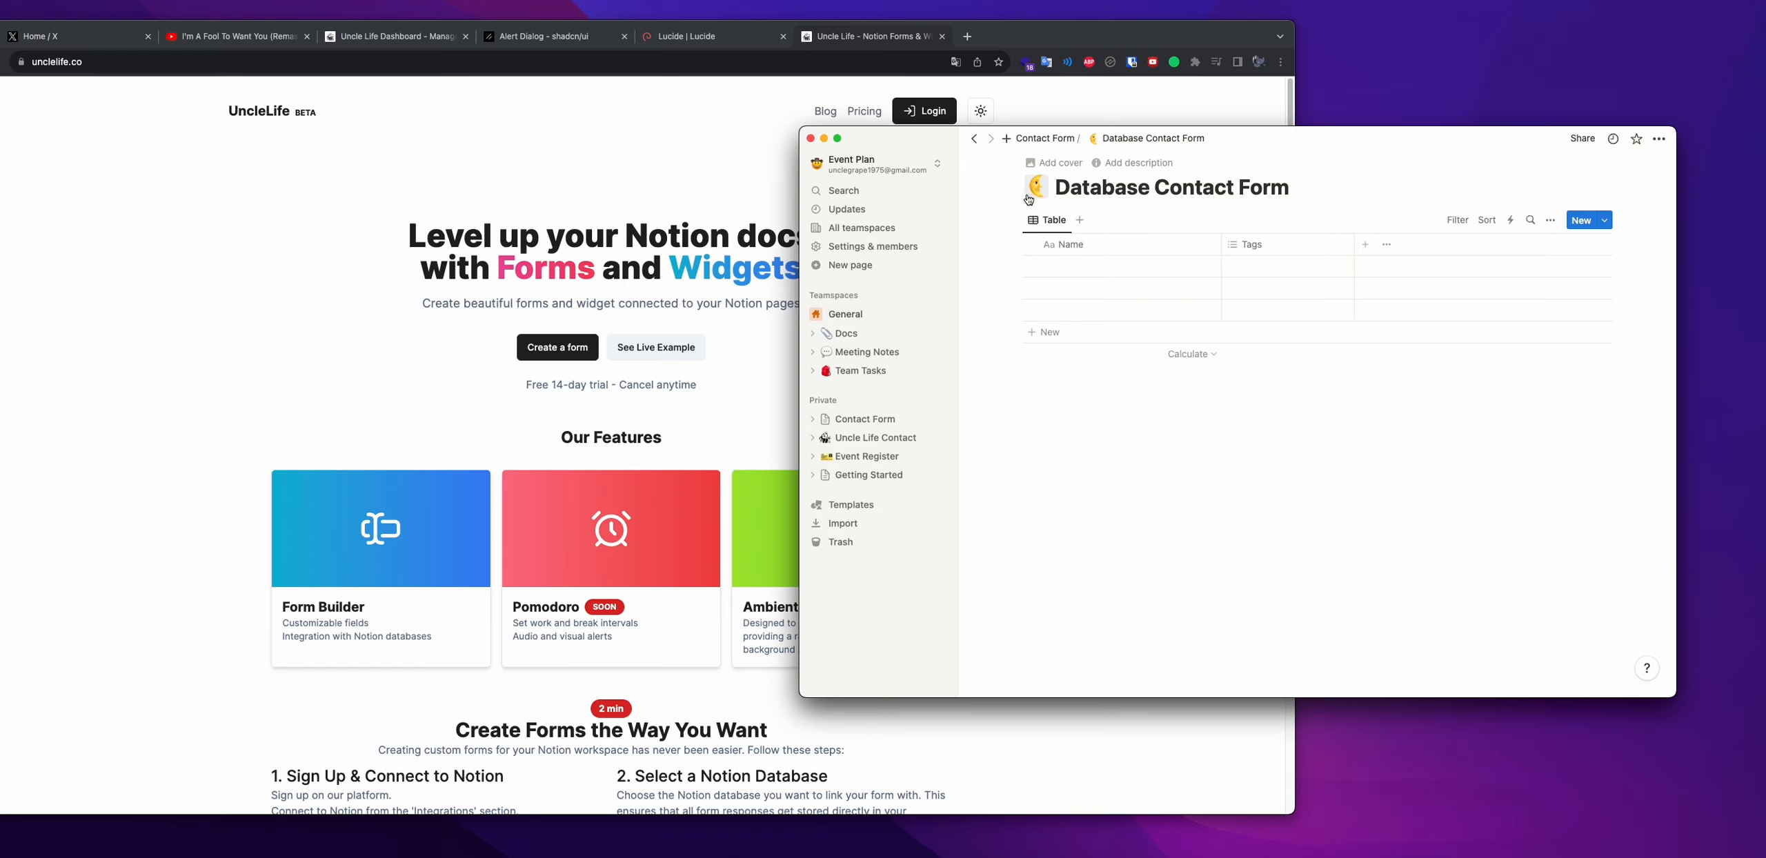
Go to UncleLife's login page and choose Login with Notion
click(539, 385)
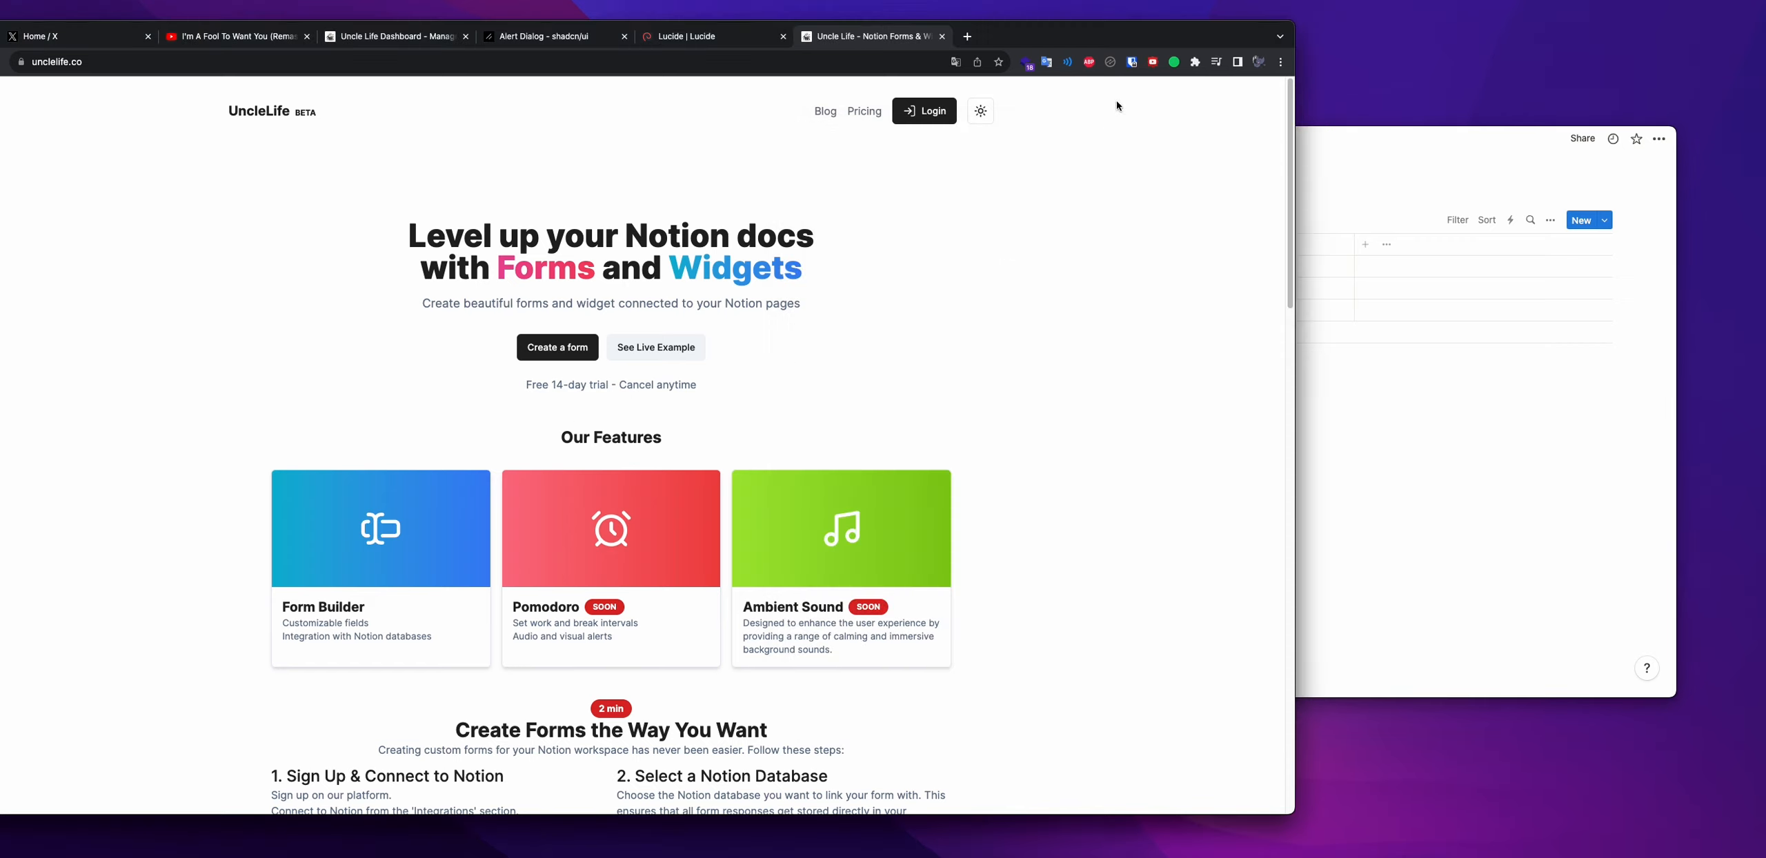
click(926, 112)
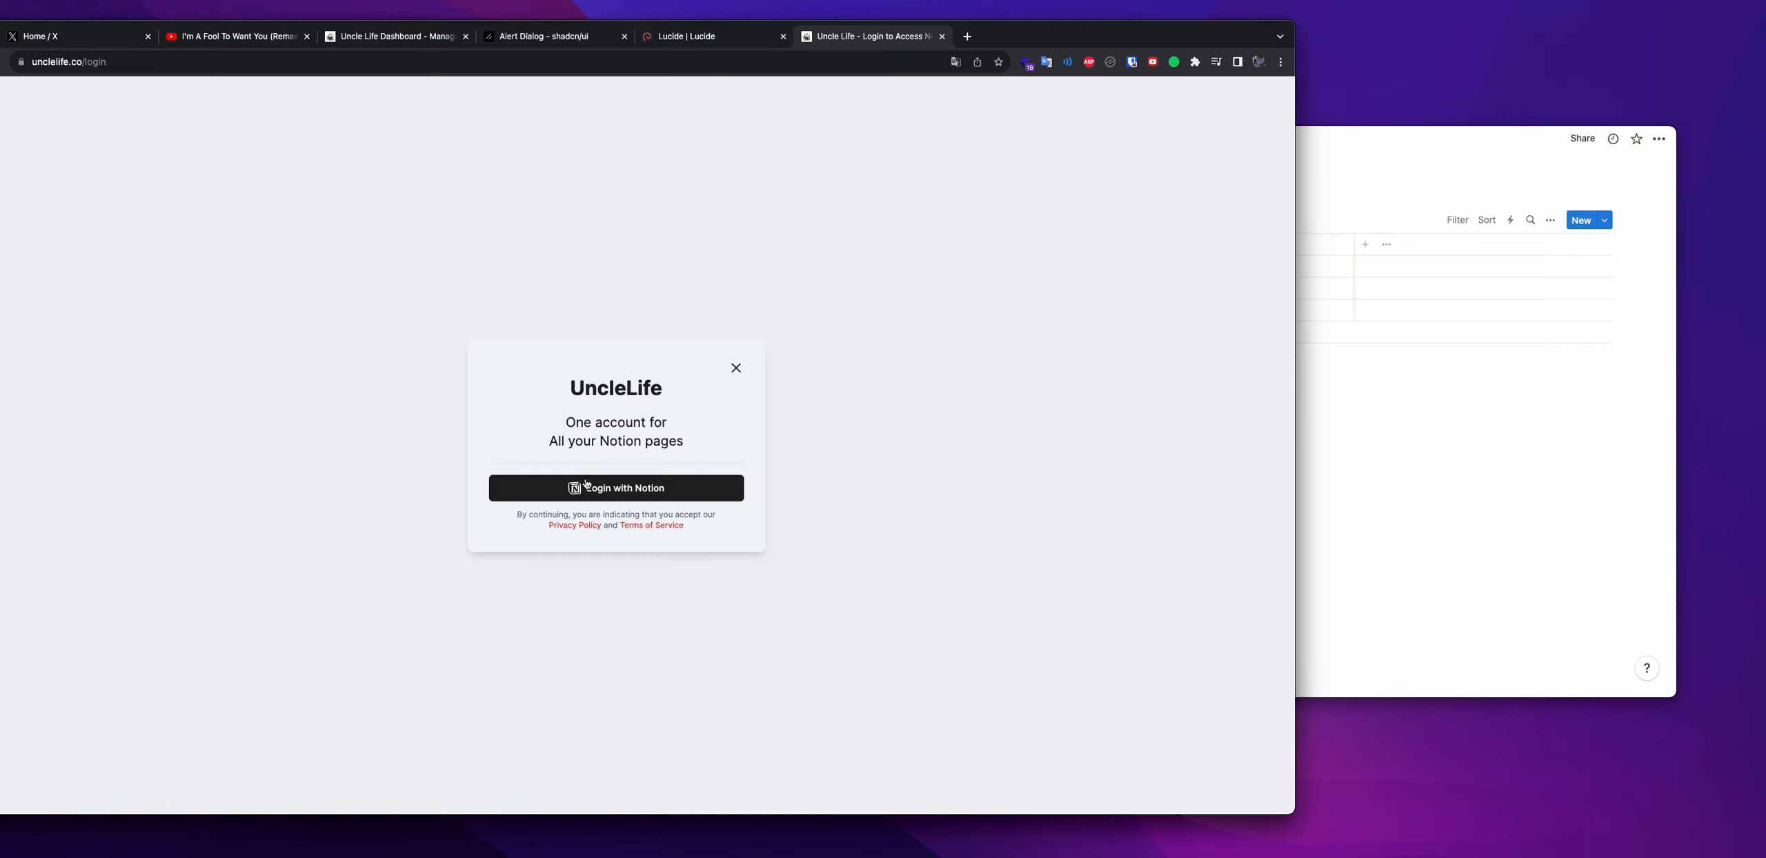
click(586, 484)
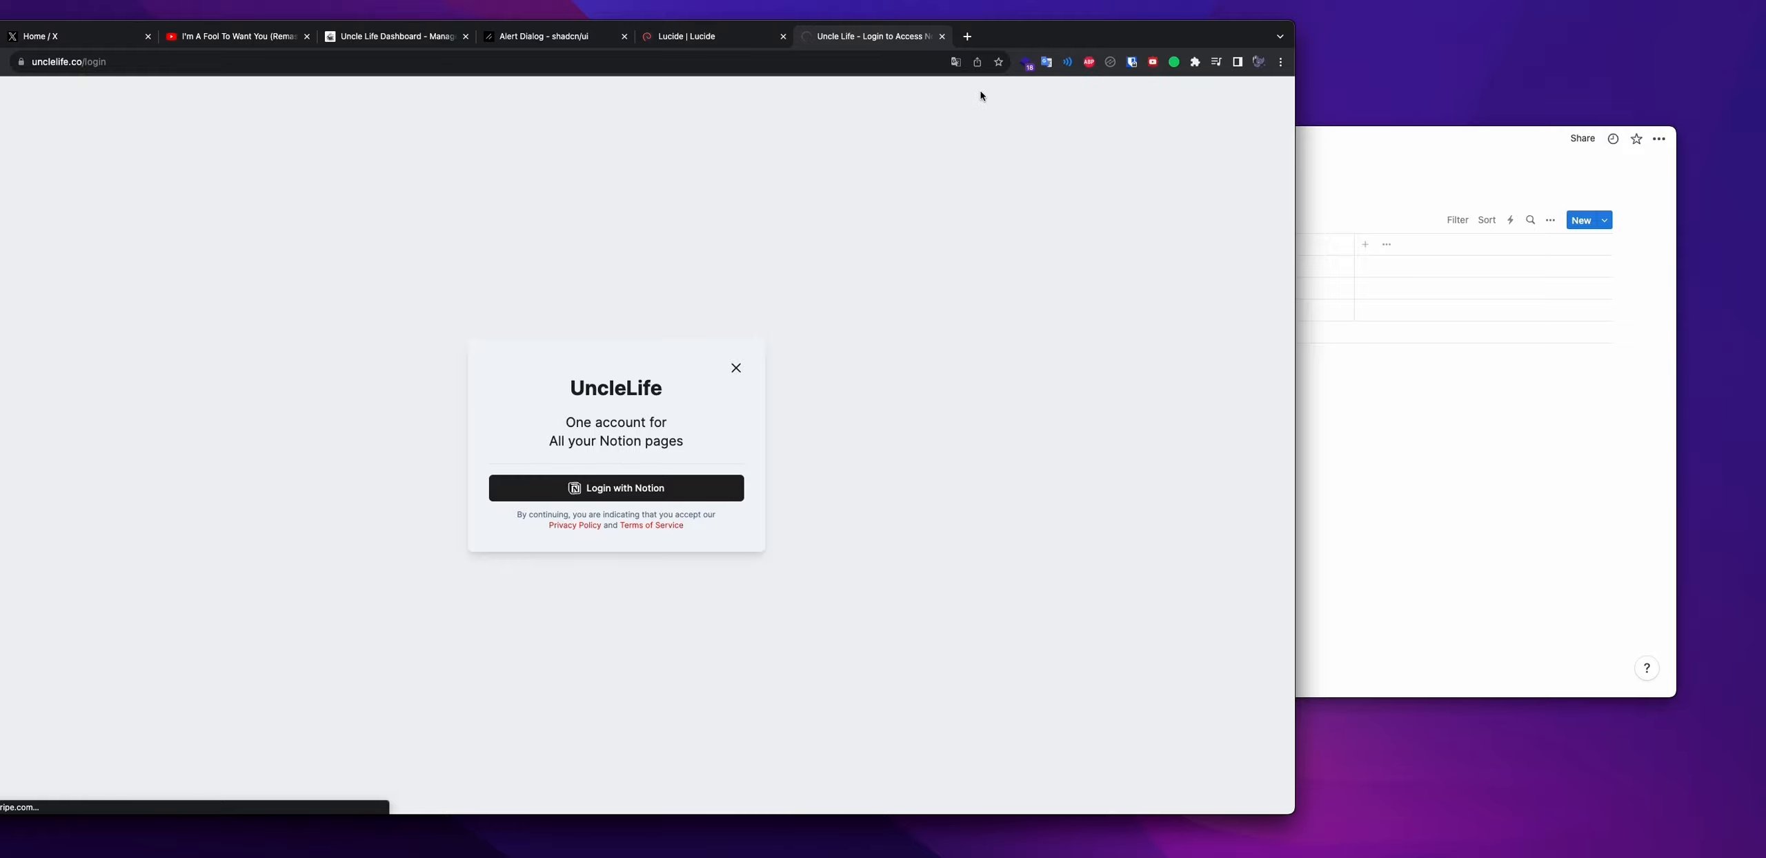
Select the Event Plan workspace and allow UncleLife access to the Contact Form page
drag(1022, 37, 1085, 34)
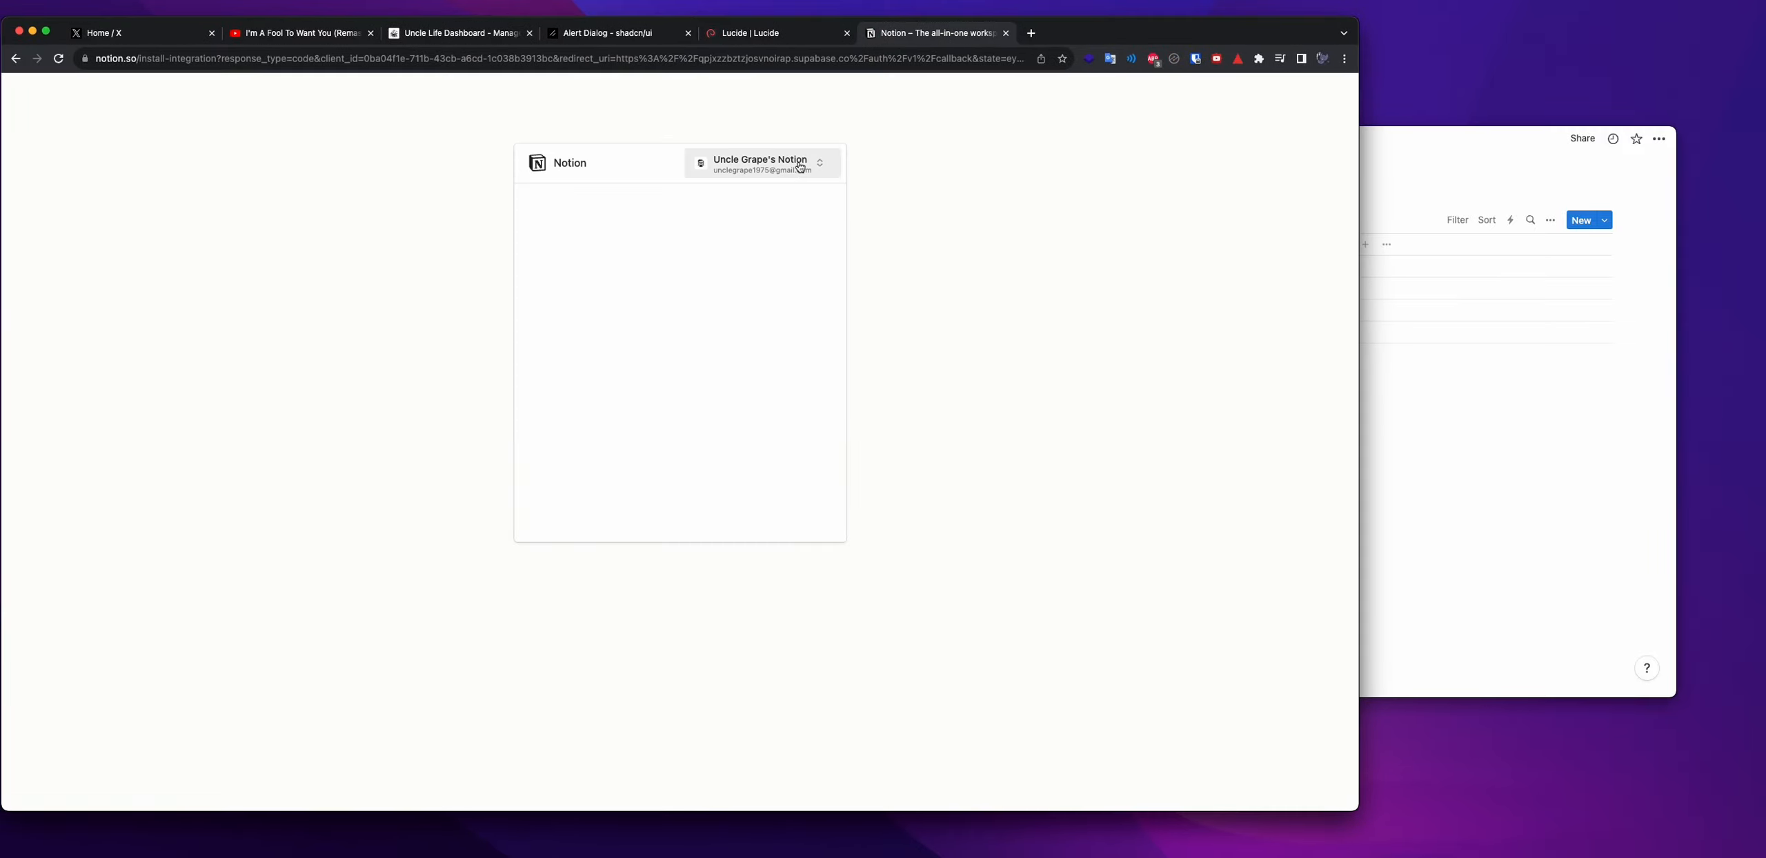
click(800, 167)
click(814, 358)
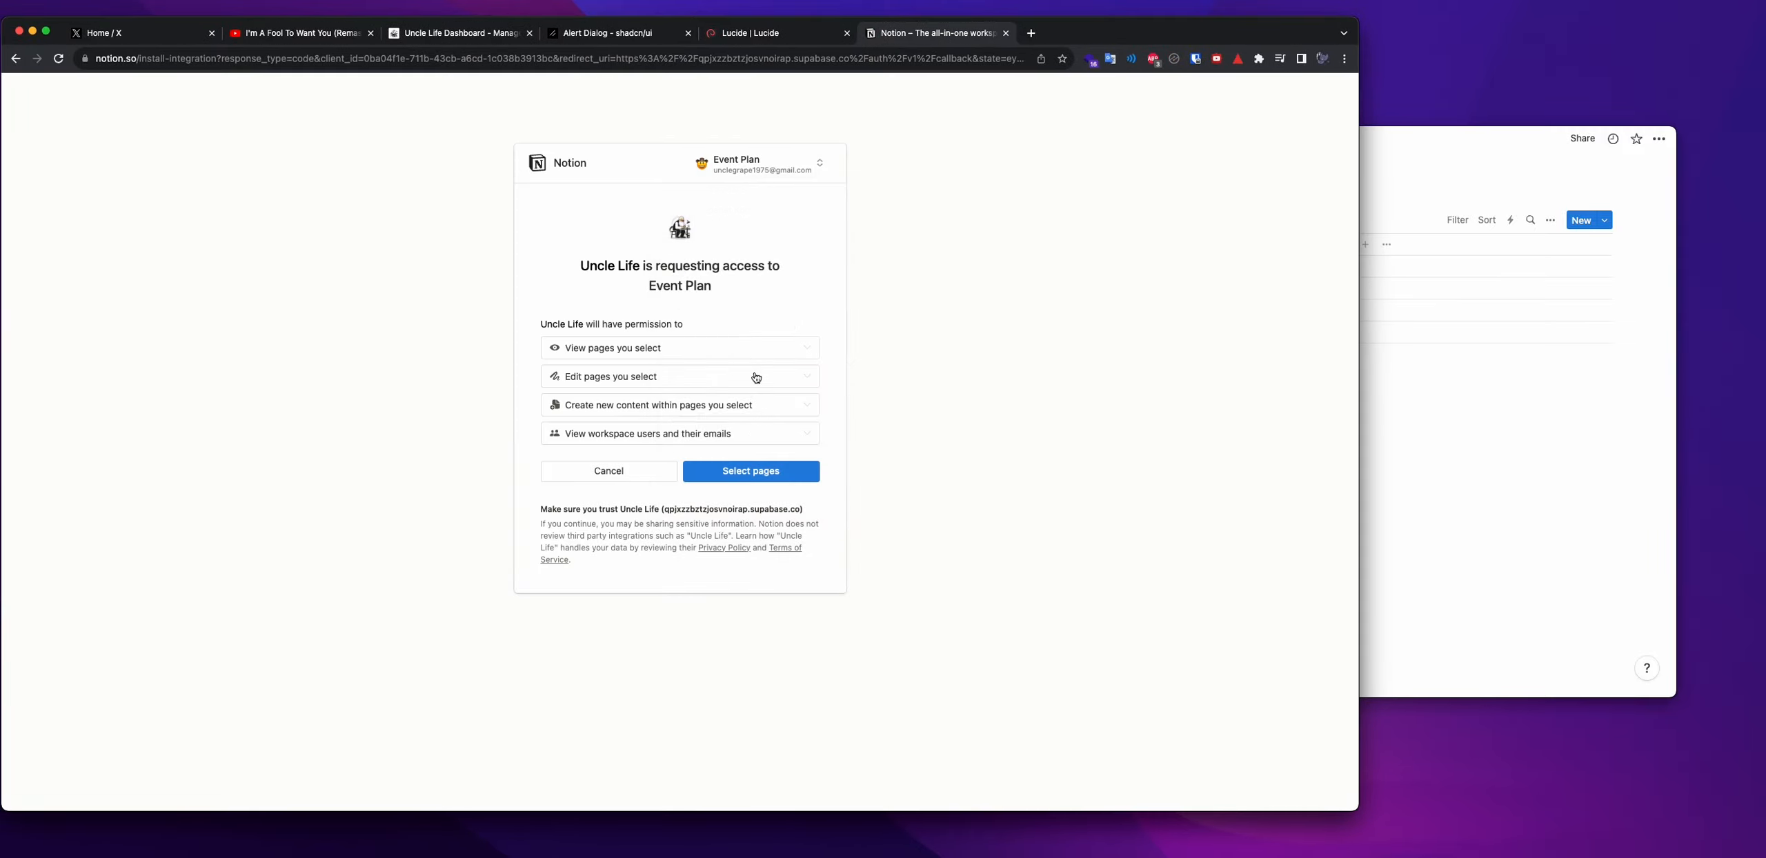
click(751, 471)
click(571, 378)
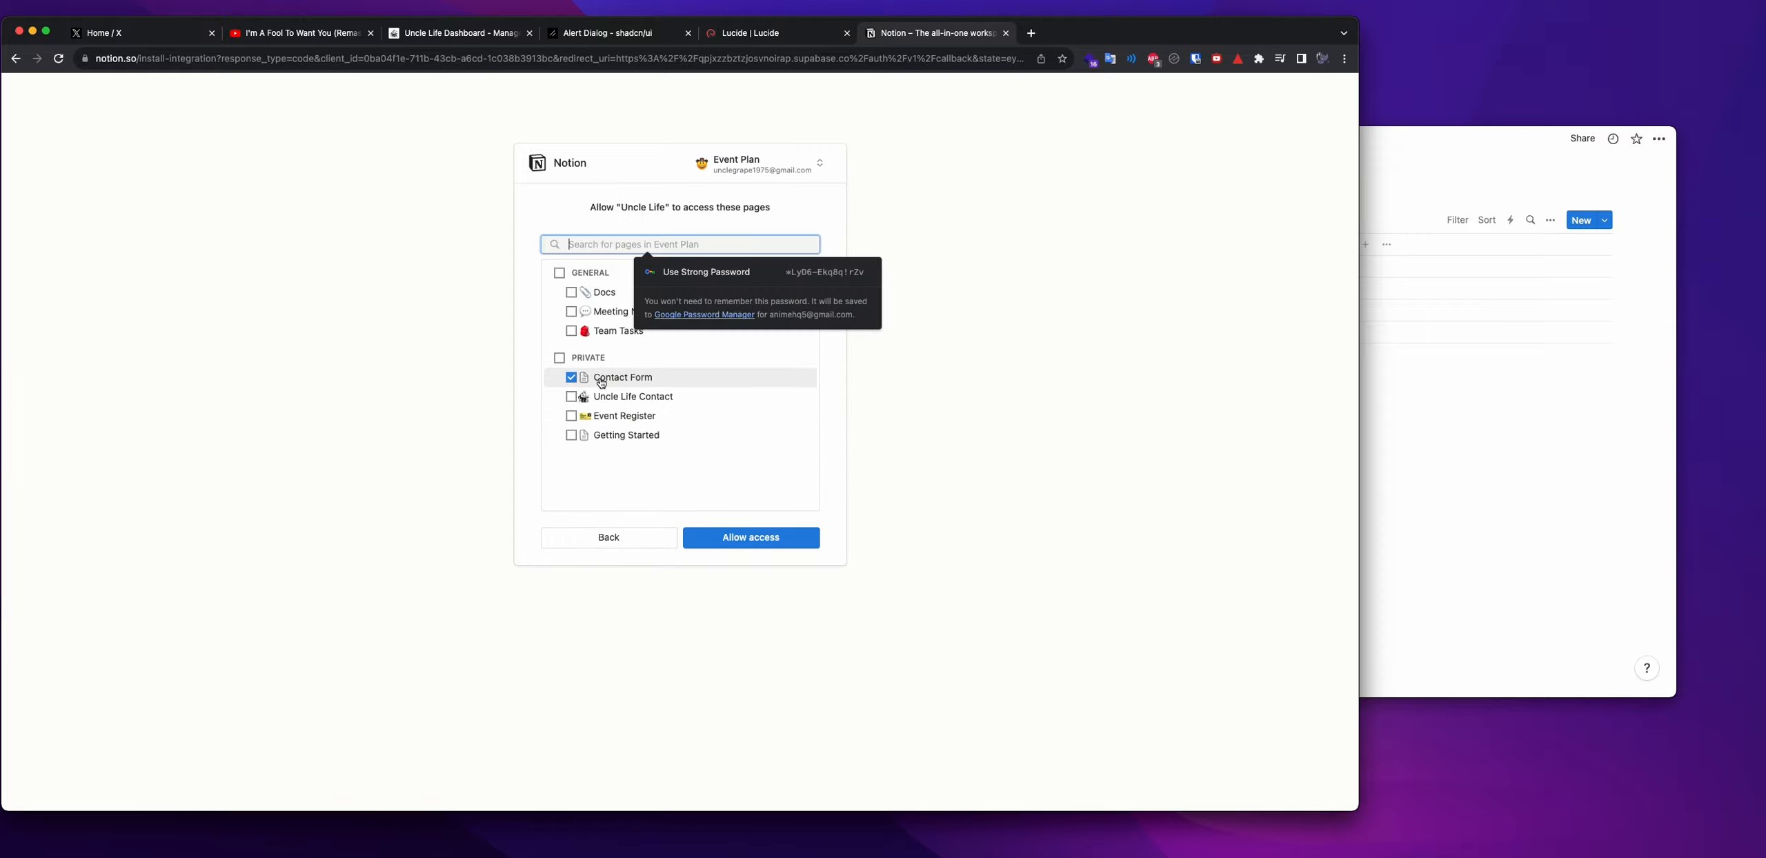
click(707, 539)
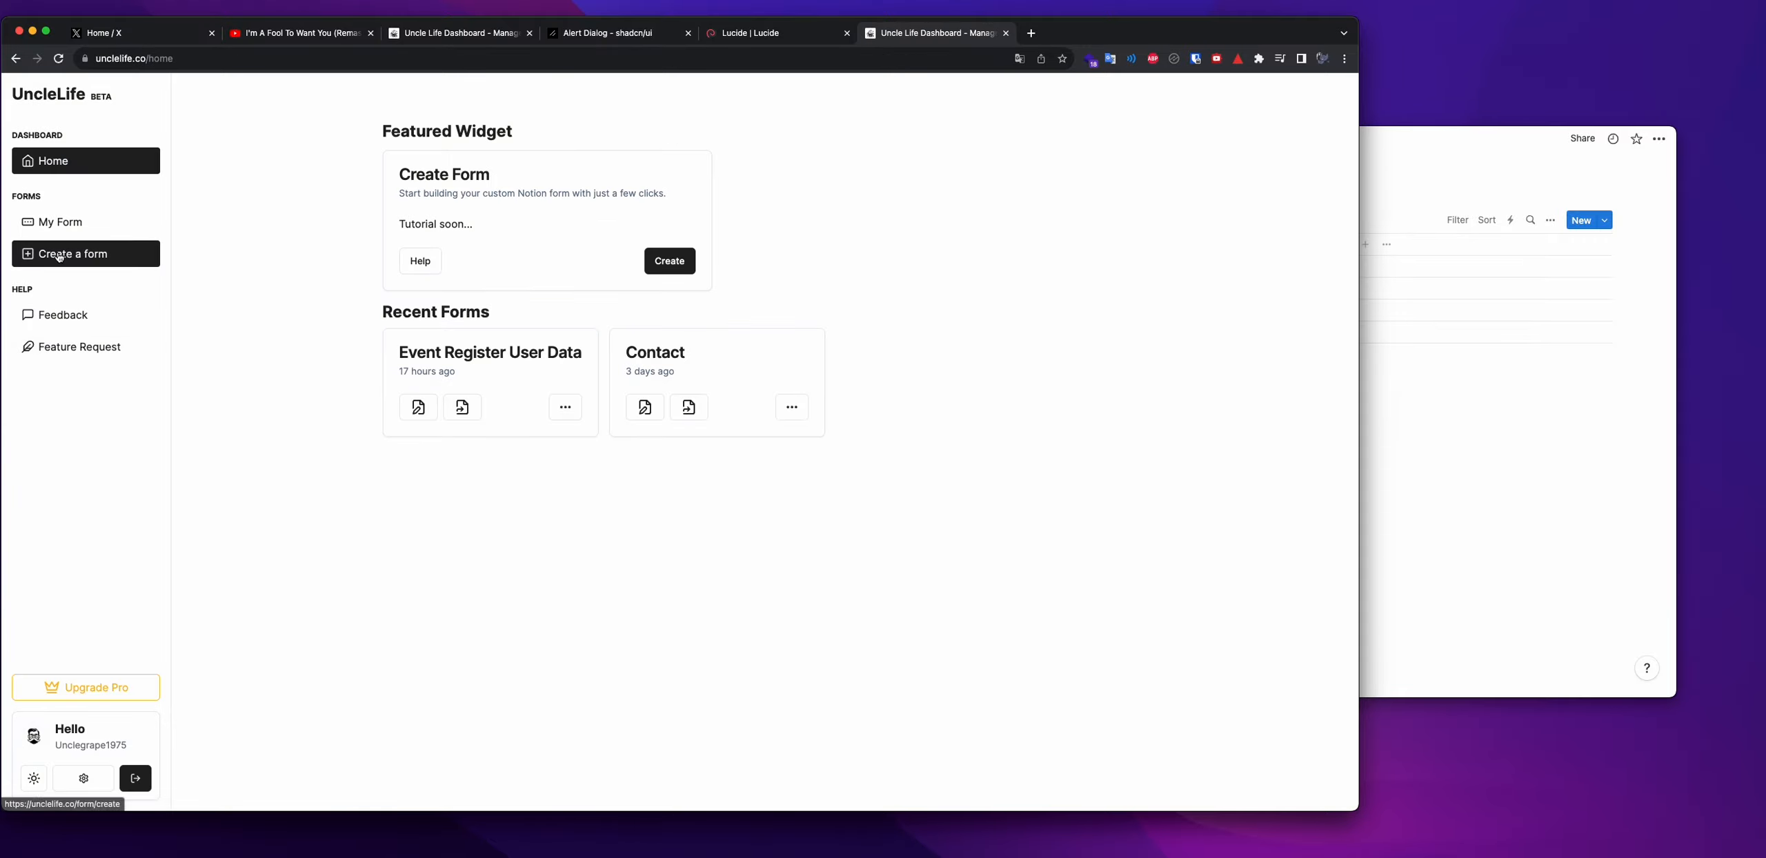
Refresh UncleLife's Create a Form list until Database Contact Form appears, then open it
click(59, 256)
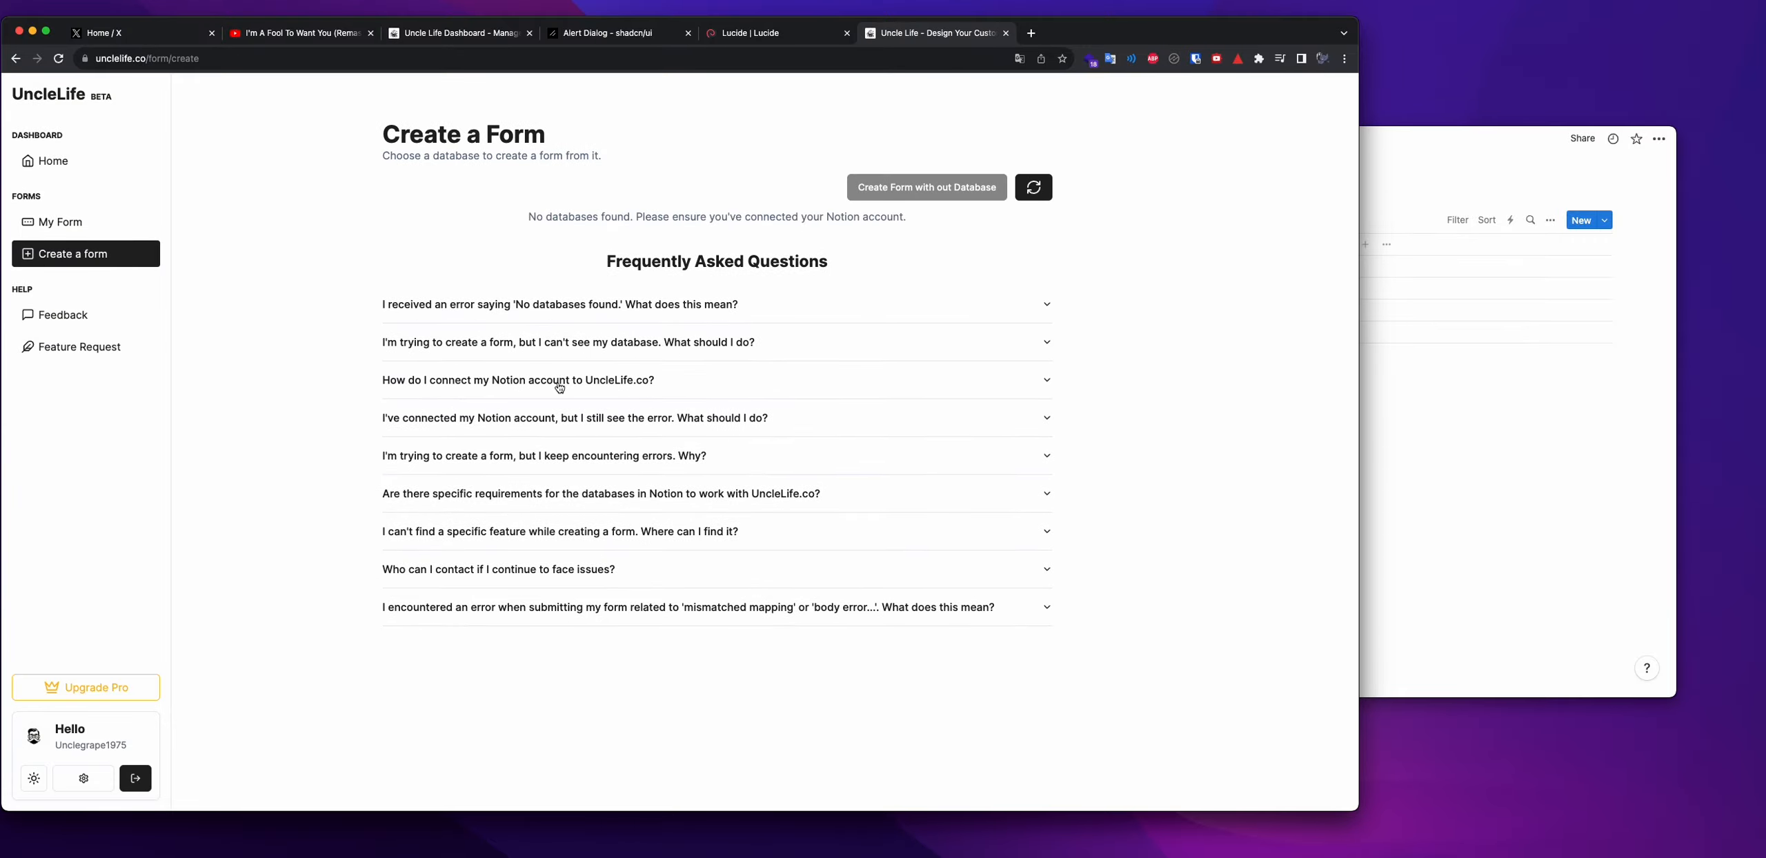
click(1048, 195)
click(1048, 194)
click(1048, 195)
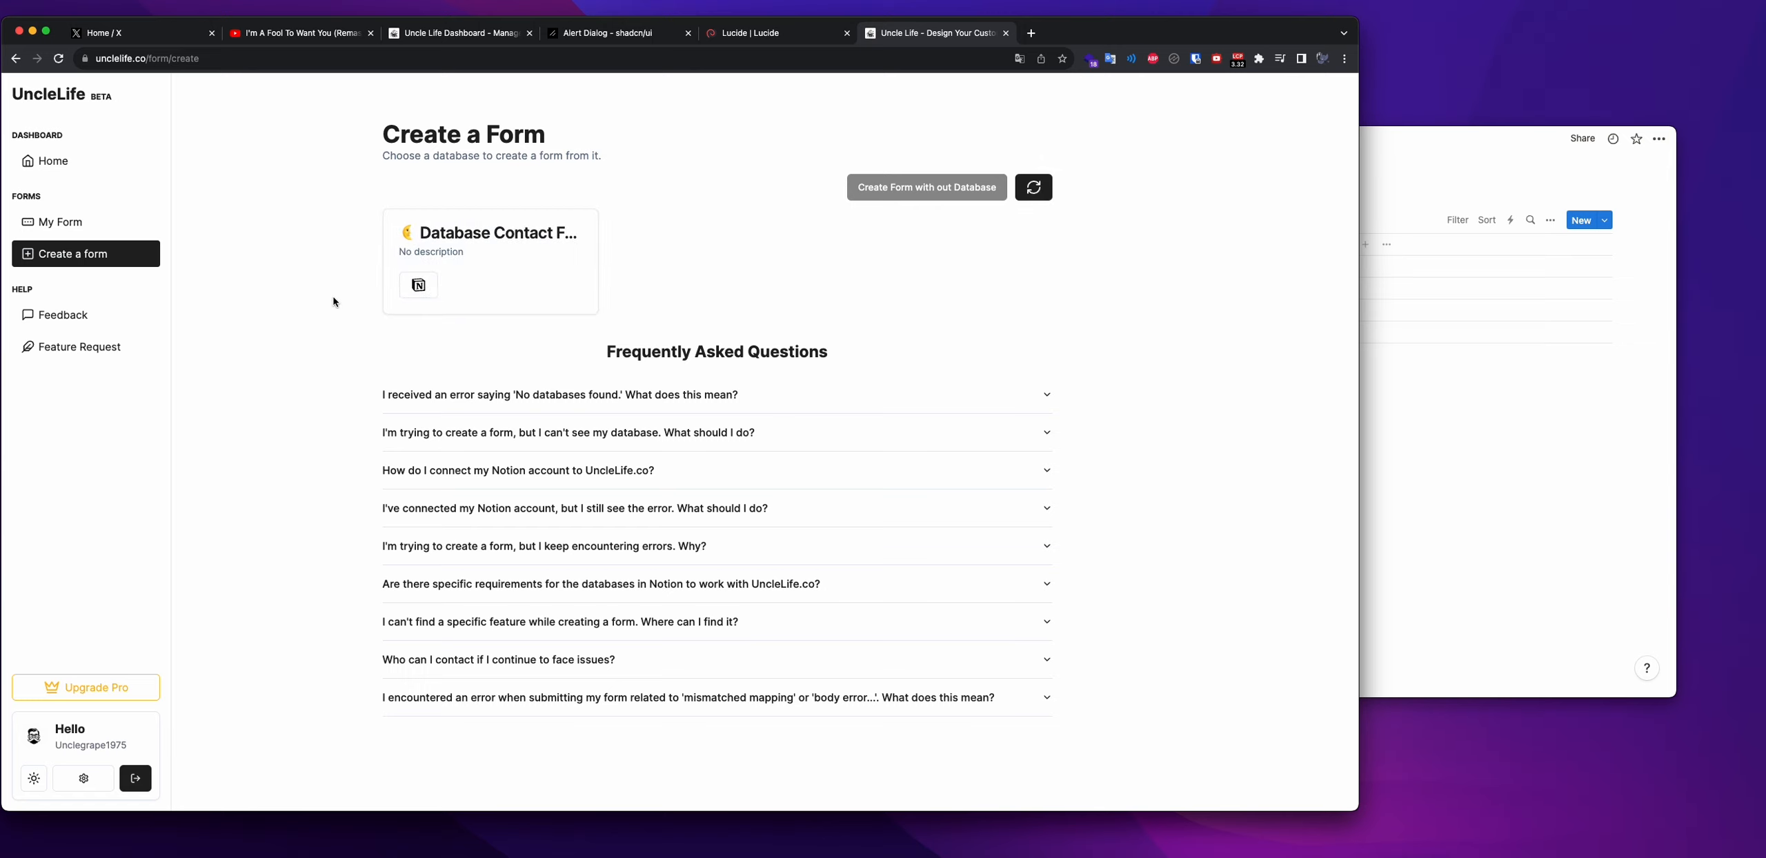
click(504, 260)
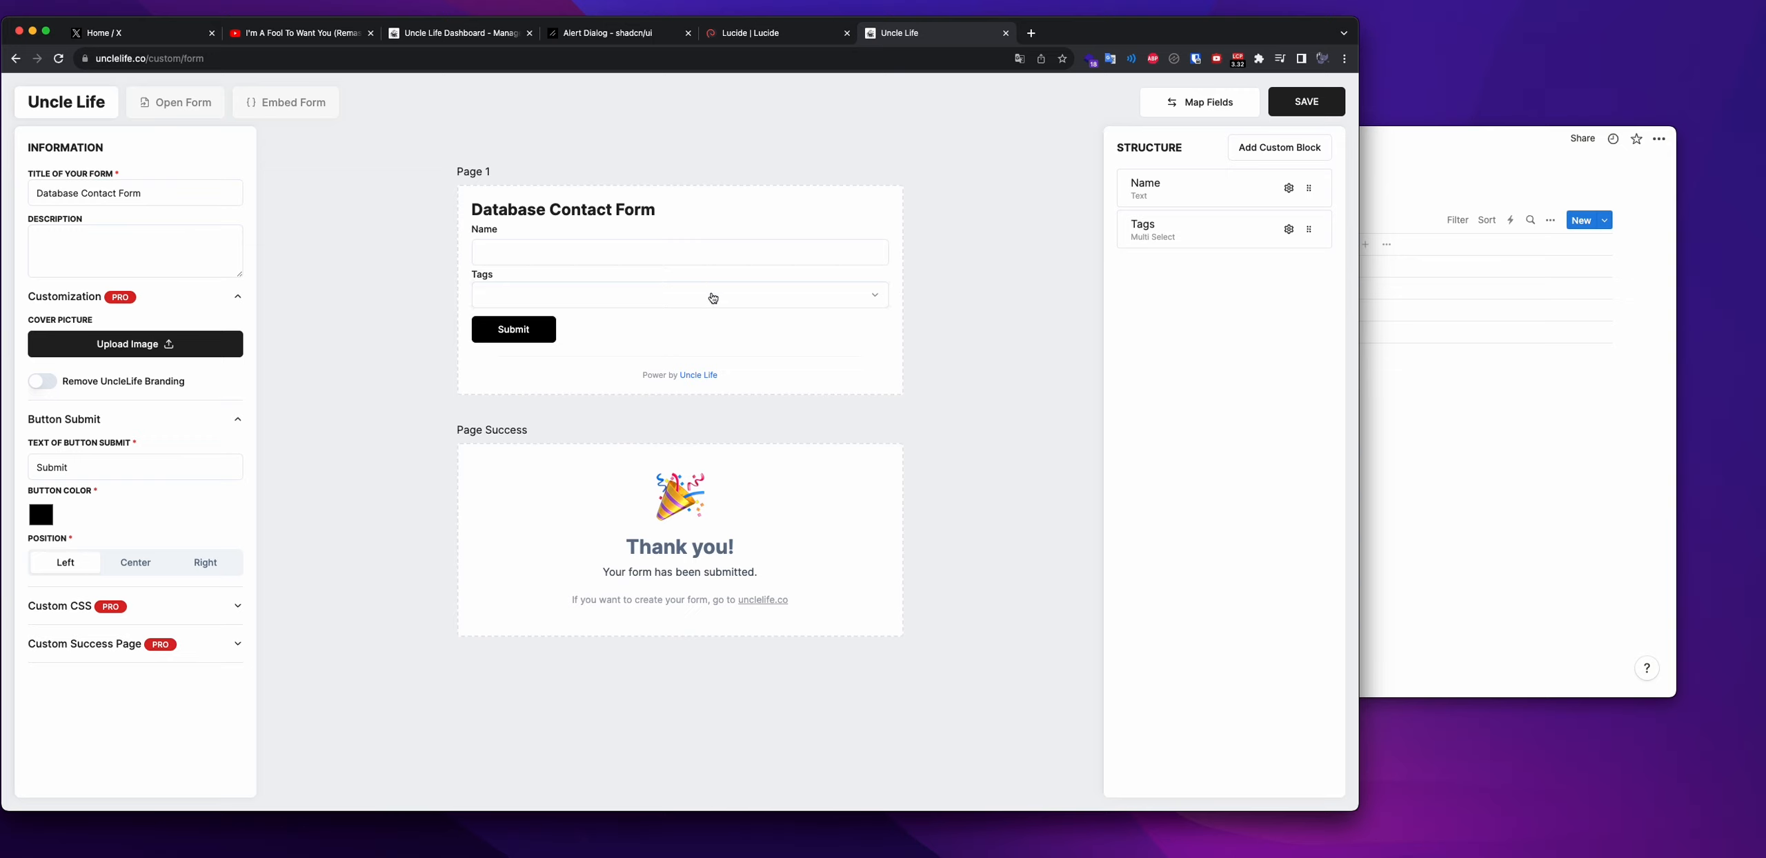
Return to UncleLife's Create a Form page and bring Notion forward
click(1423, 383)
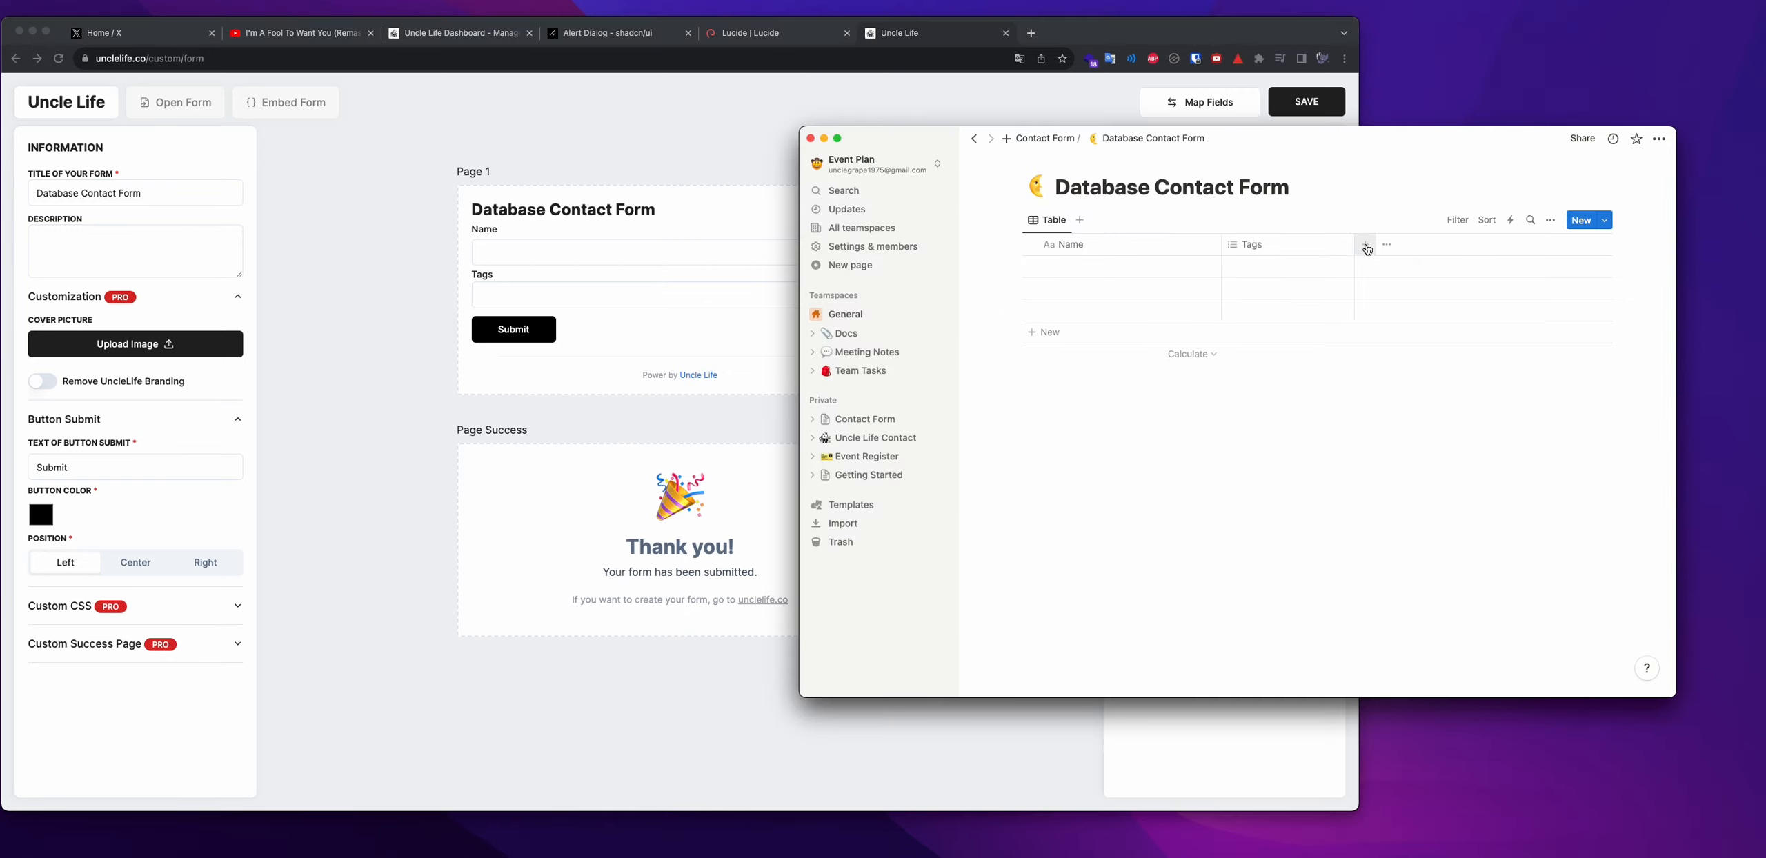
click(399, 137)
click(17, 59)
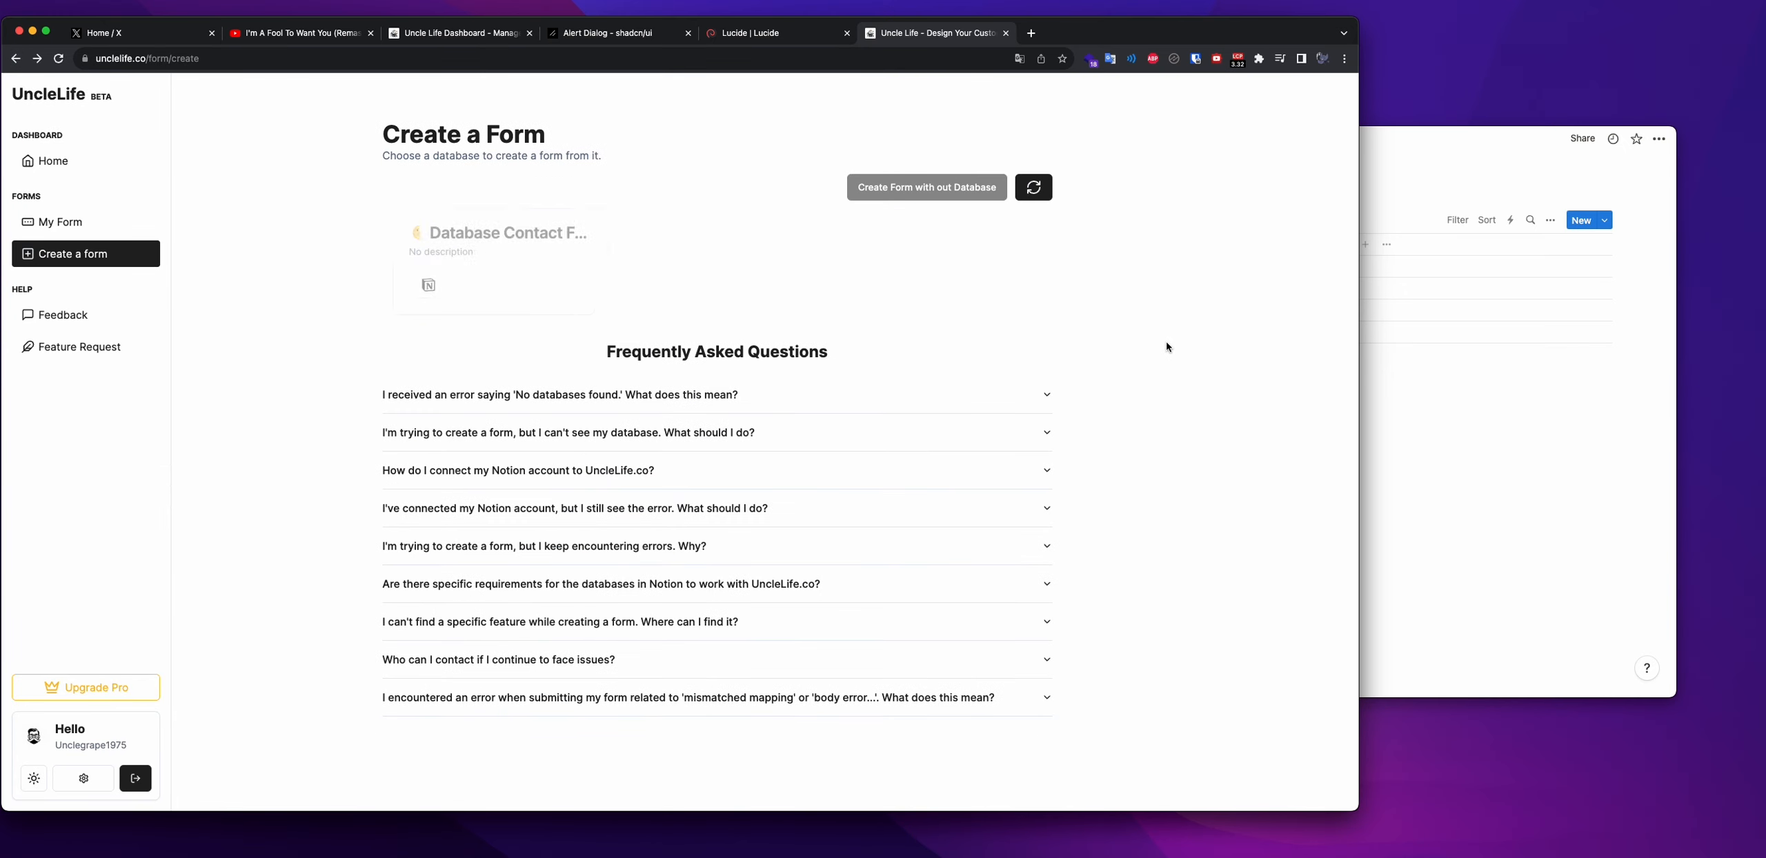
click(1370, 266)
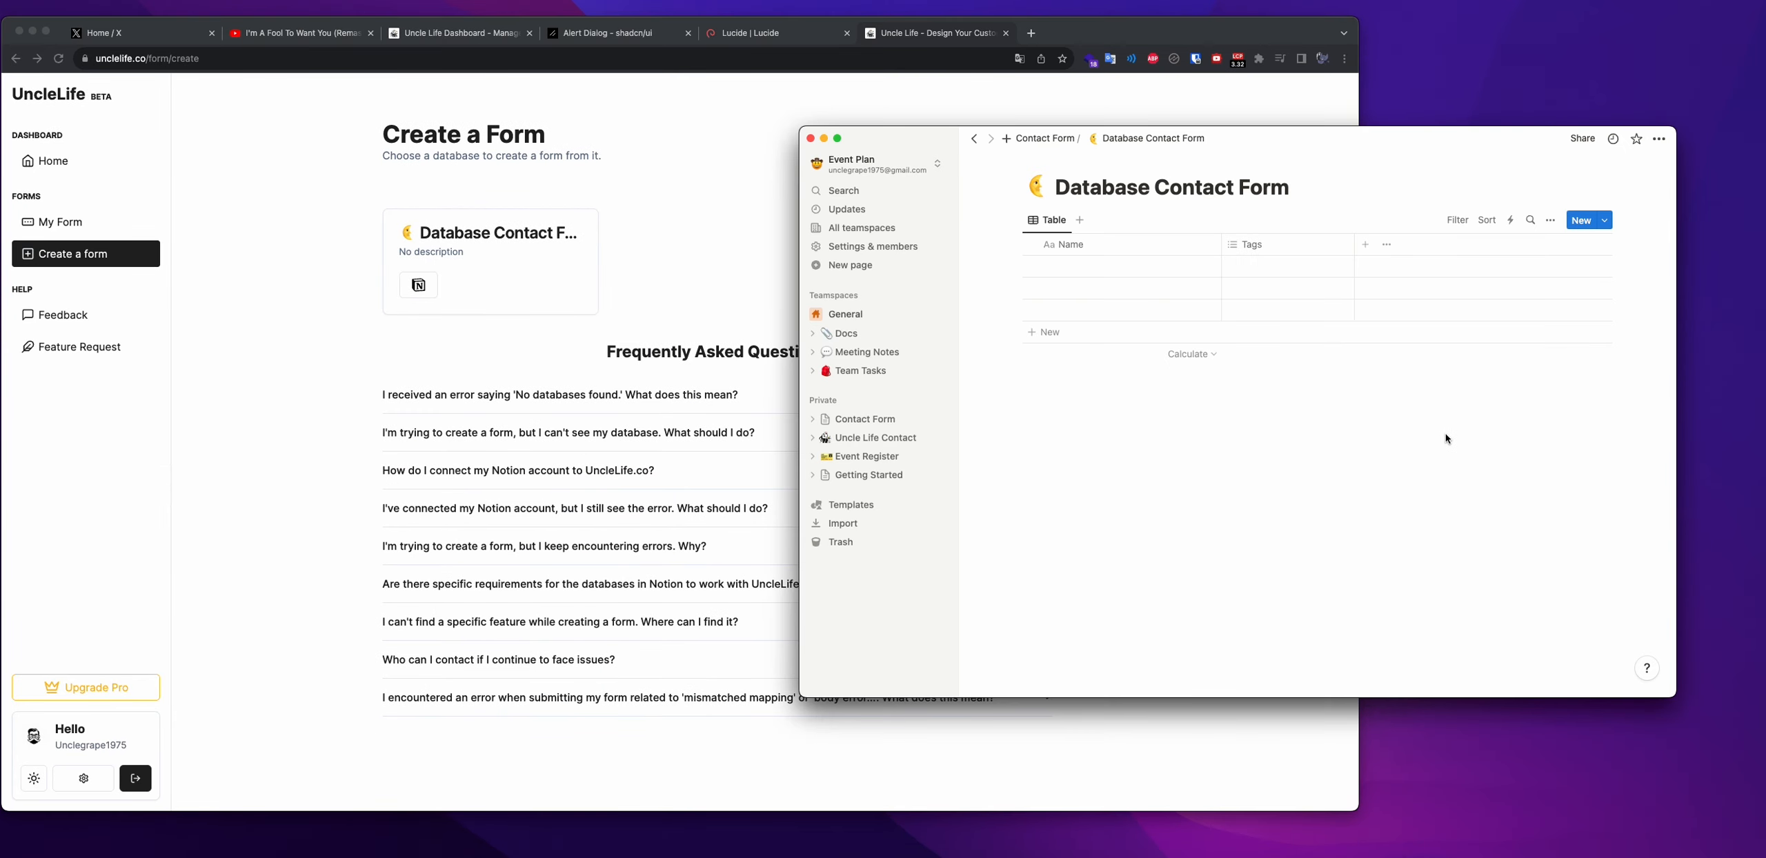
Delete the Tags column from the Database Contact Form table
click(1367, 245)
click(1253, 245)
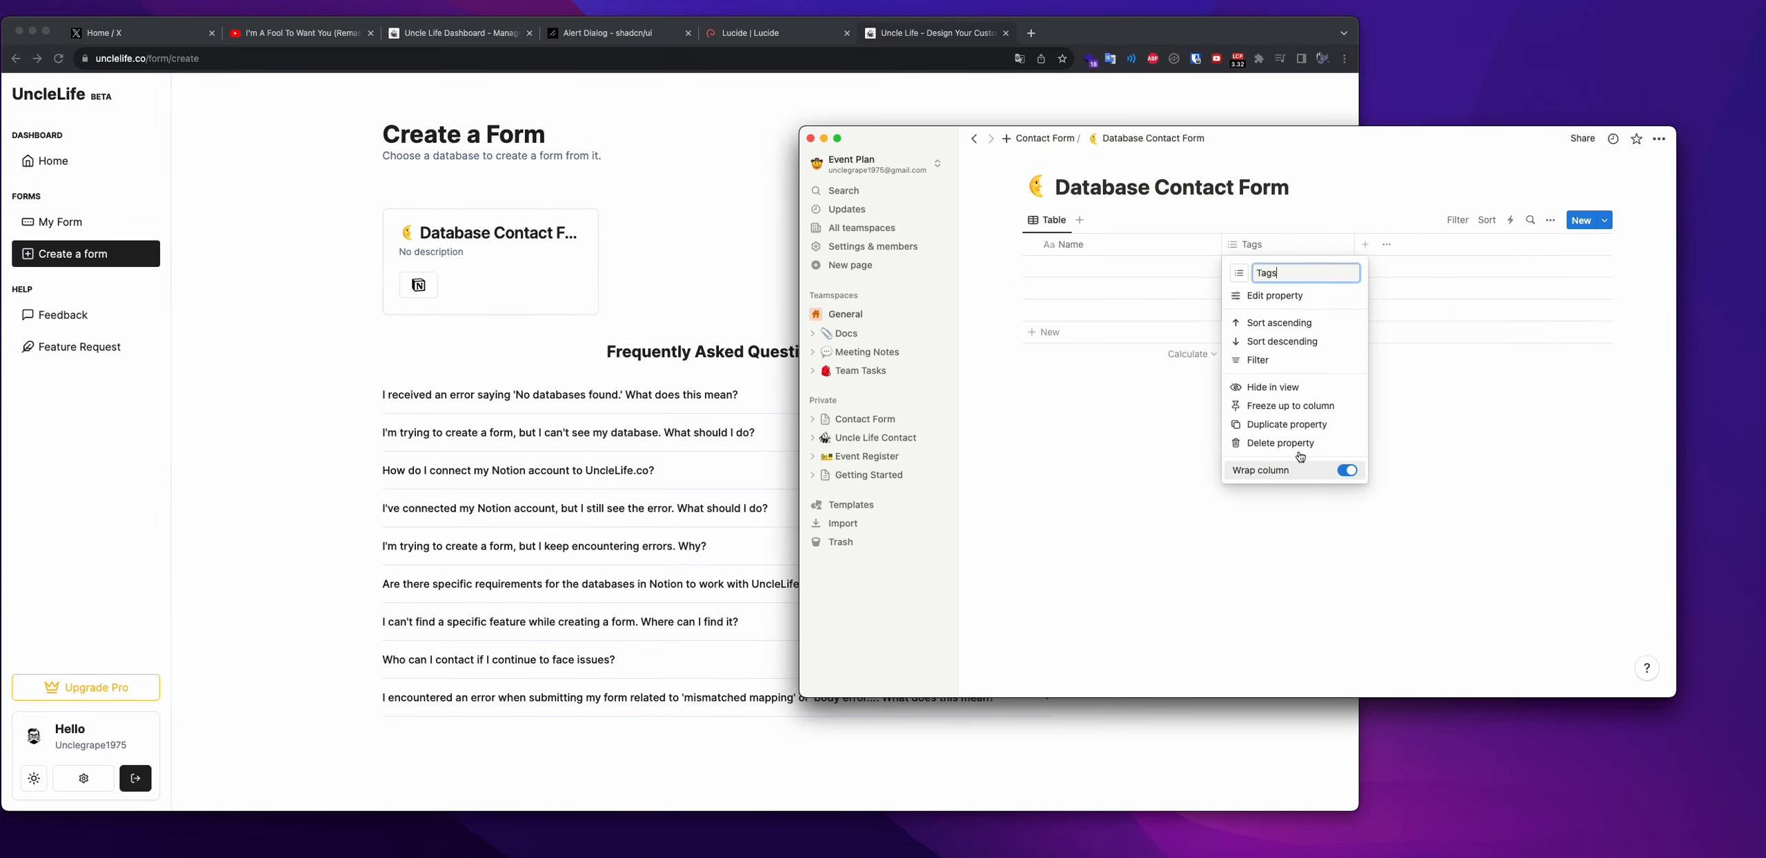
click(1297, 447)
click(1238, 418)
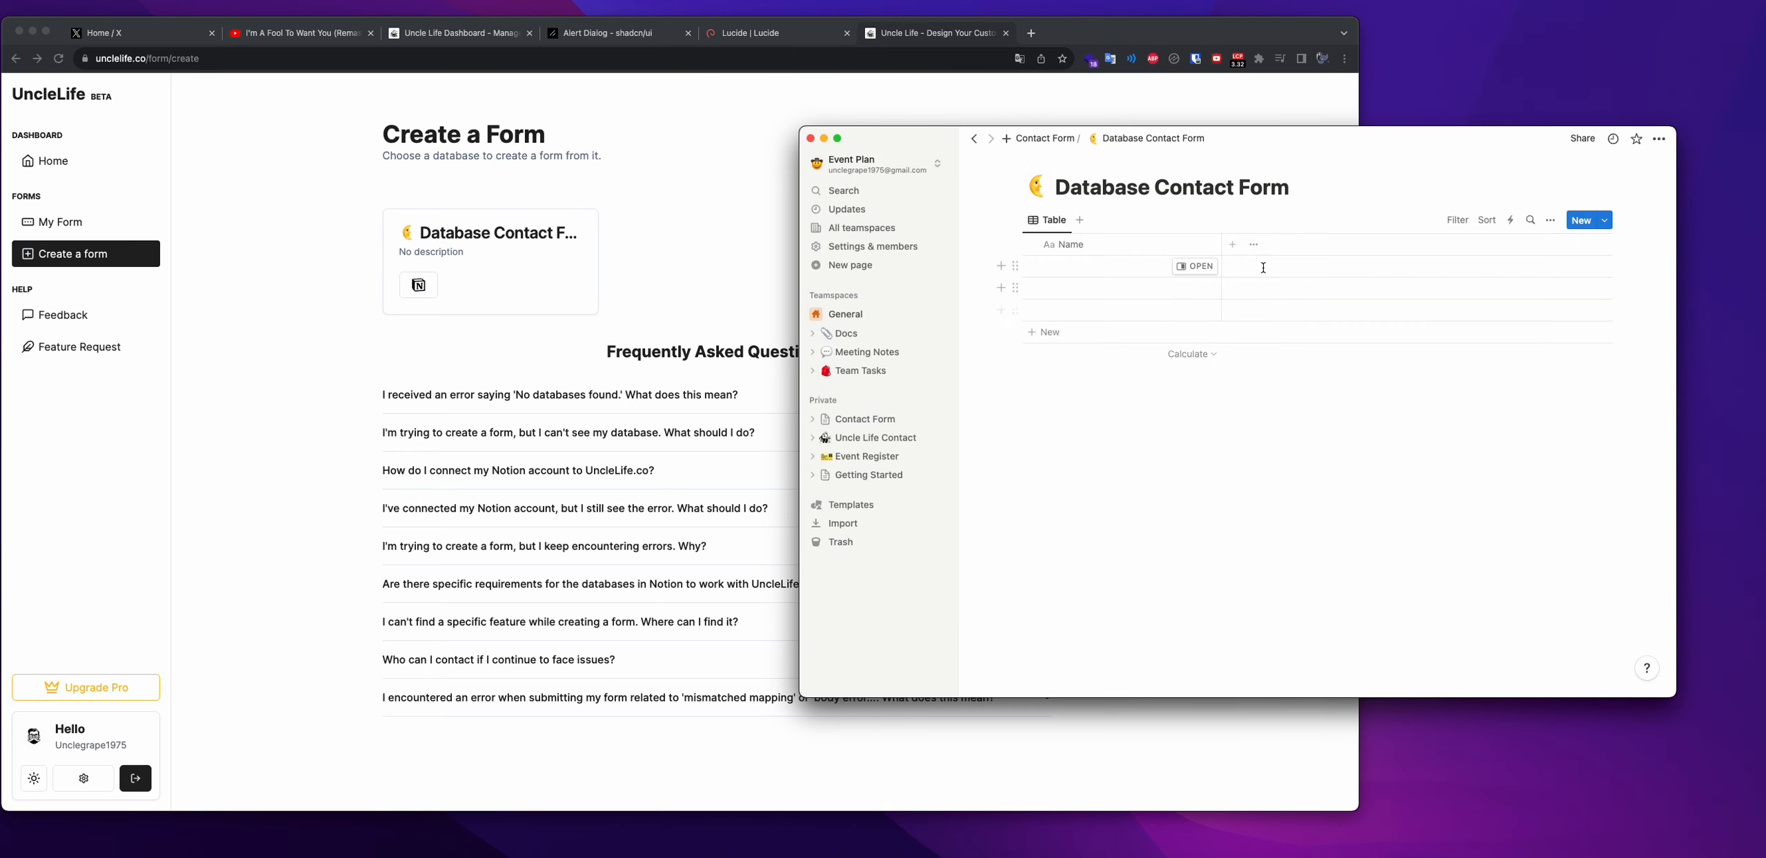
Add an Email column and a Text column to the table
click(1234, 248)
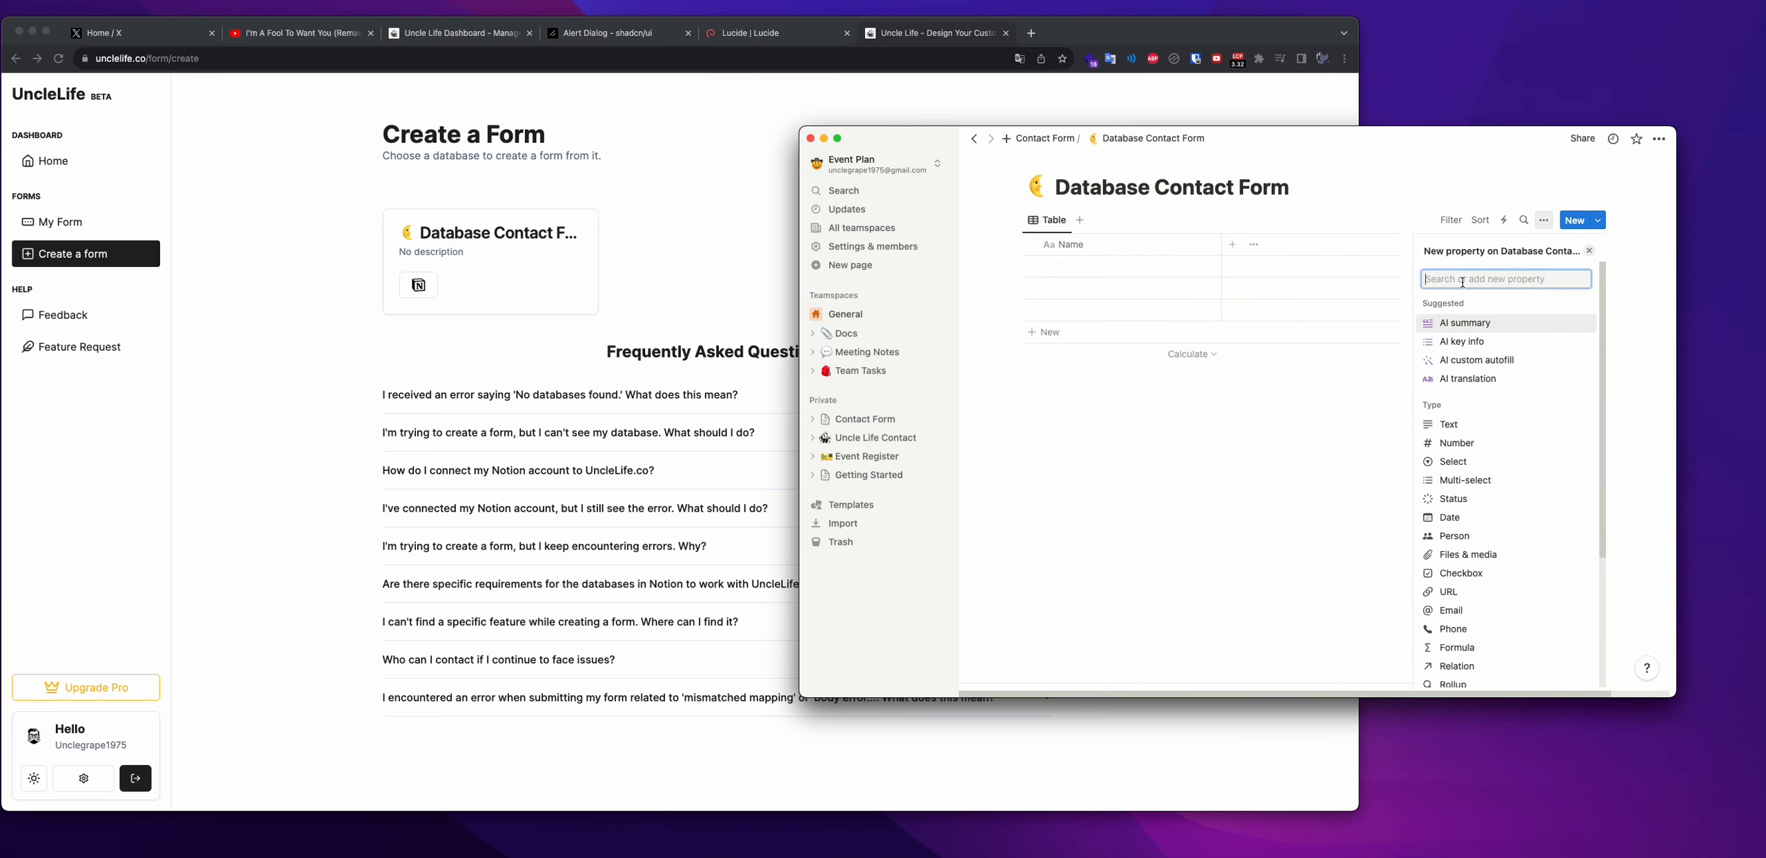
text(Ema)
click(1453, 323)
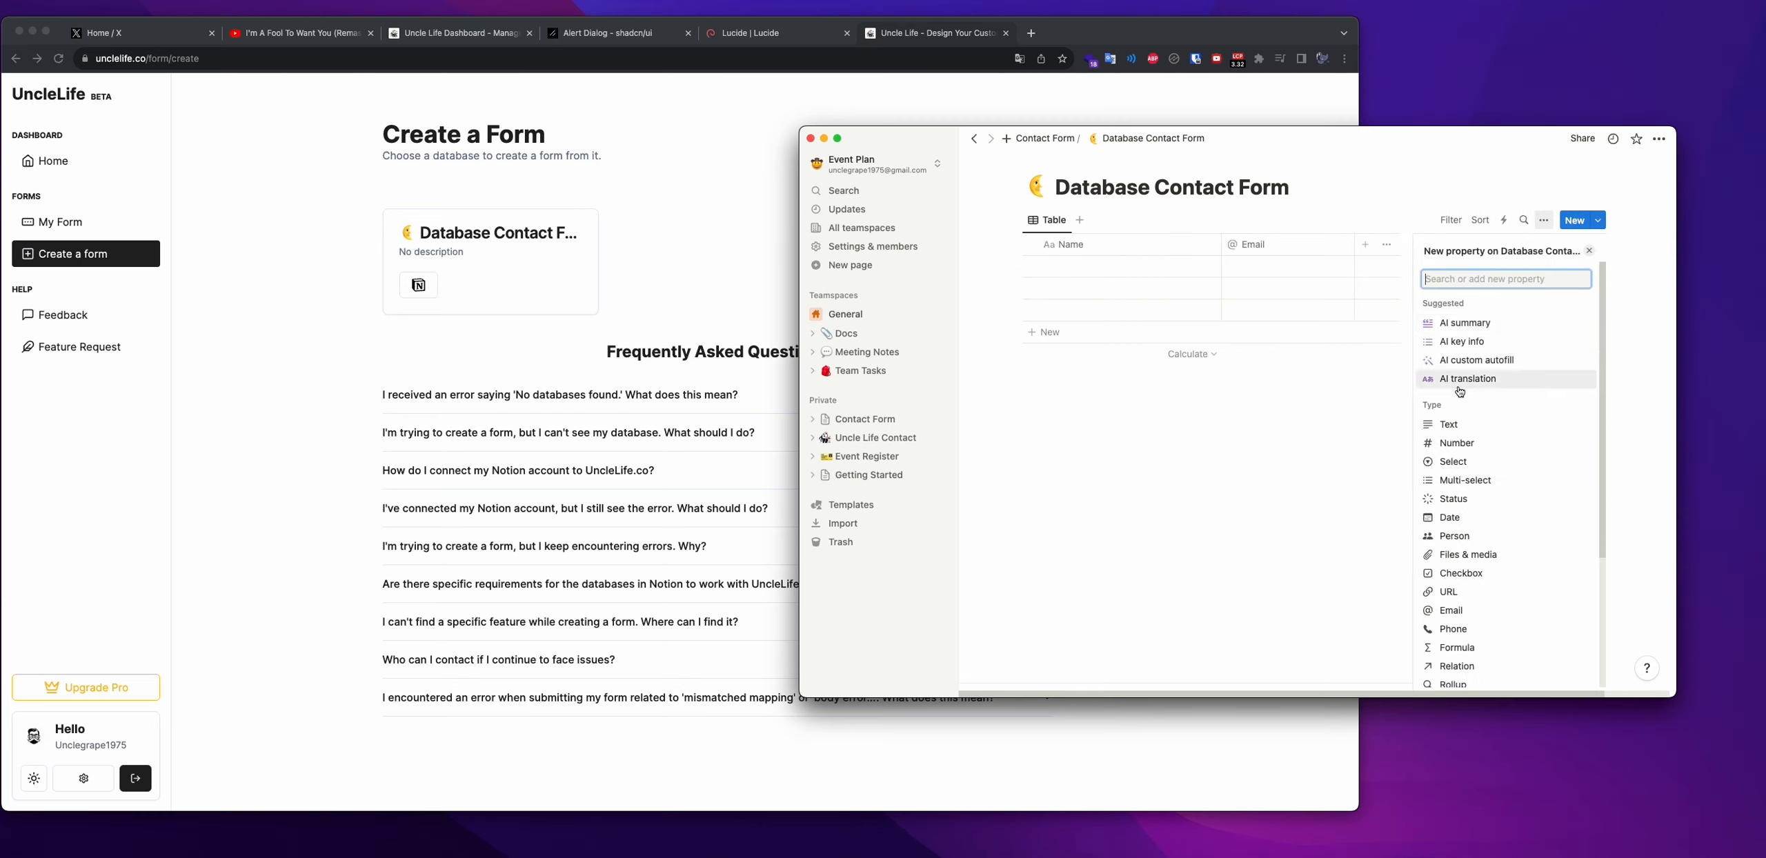
click(1449, 425)
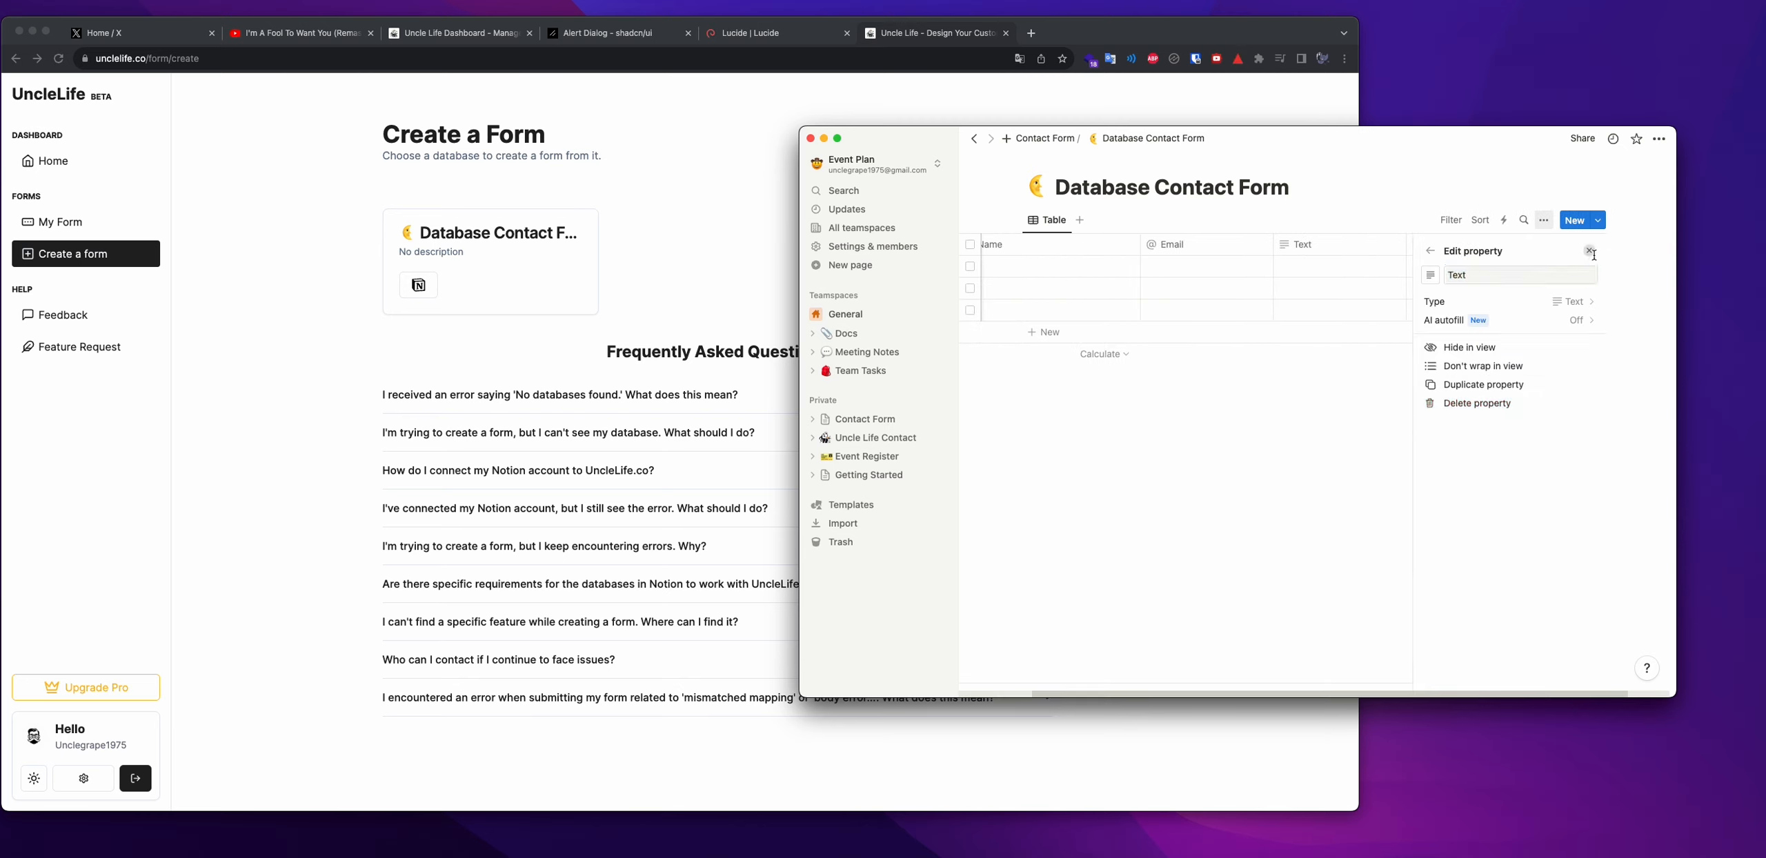
key(Escape)
Rename the Text column to Description, then bring UncleLife forward
click(1470, 251)
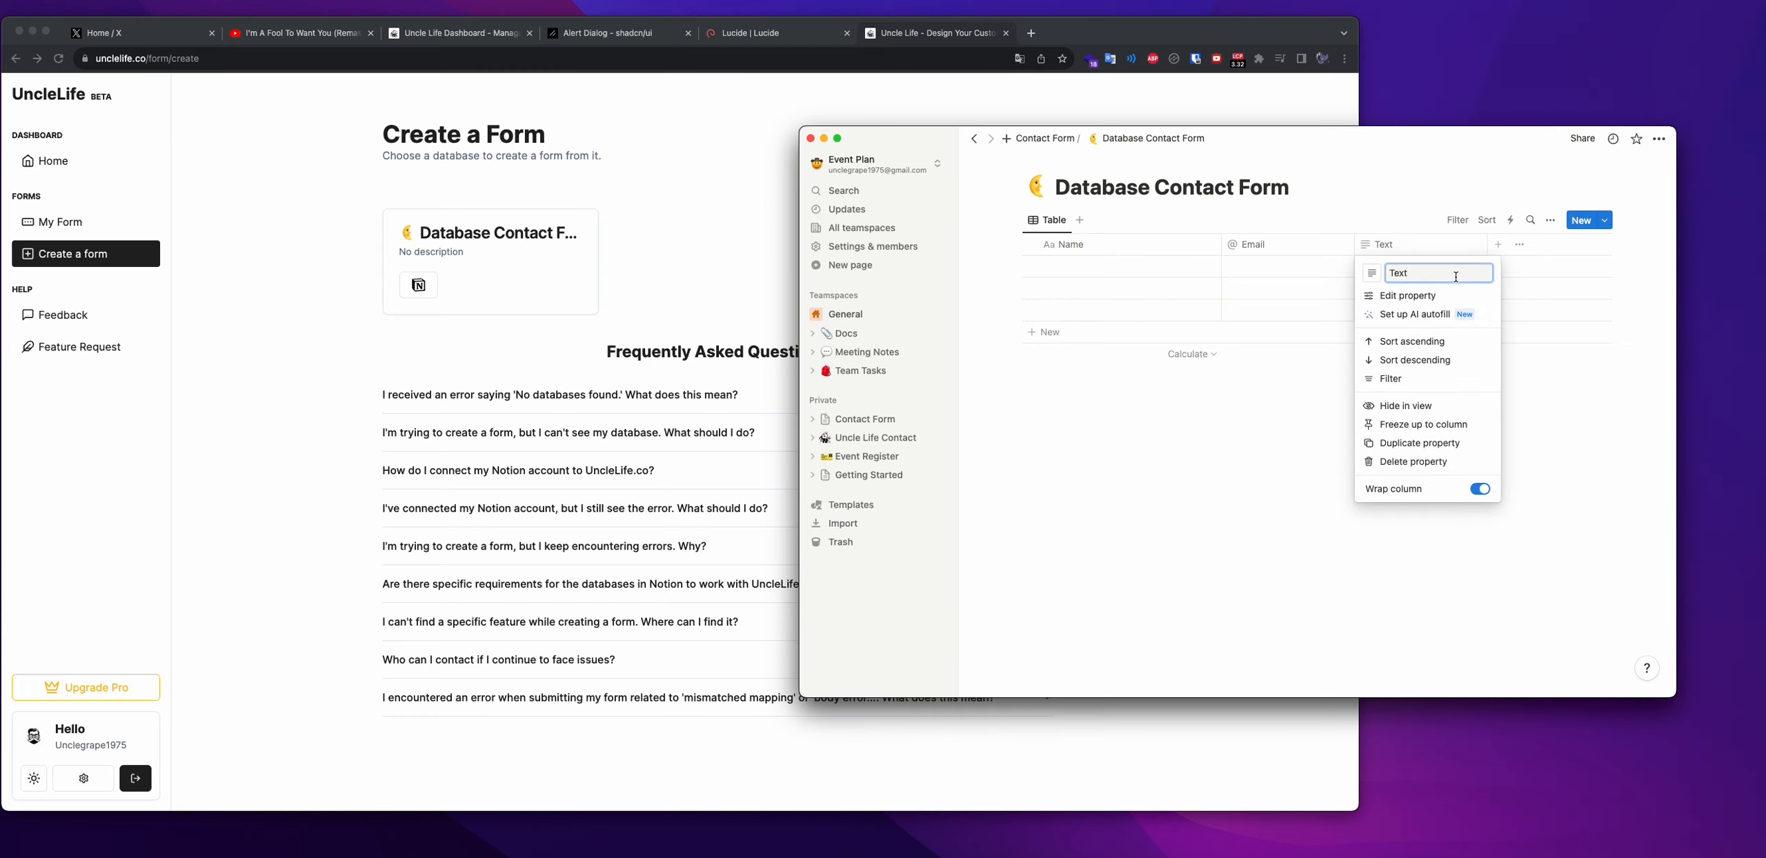
key(BackSpace)
key(BackSpace)
key(BackSpace)
key(BackSpace)
text(D)
key(BackSpace)
text(ion)
key(Return)
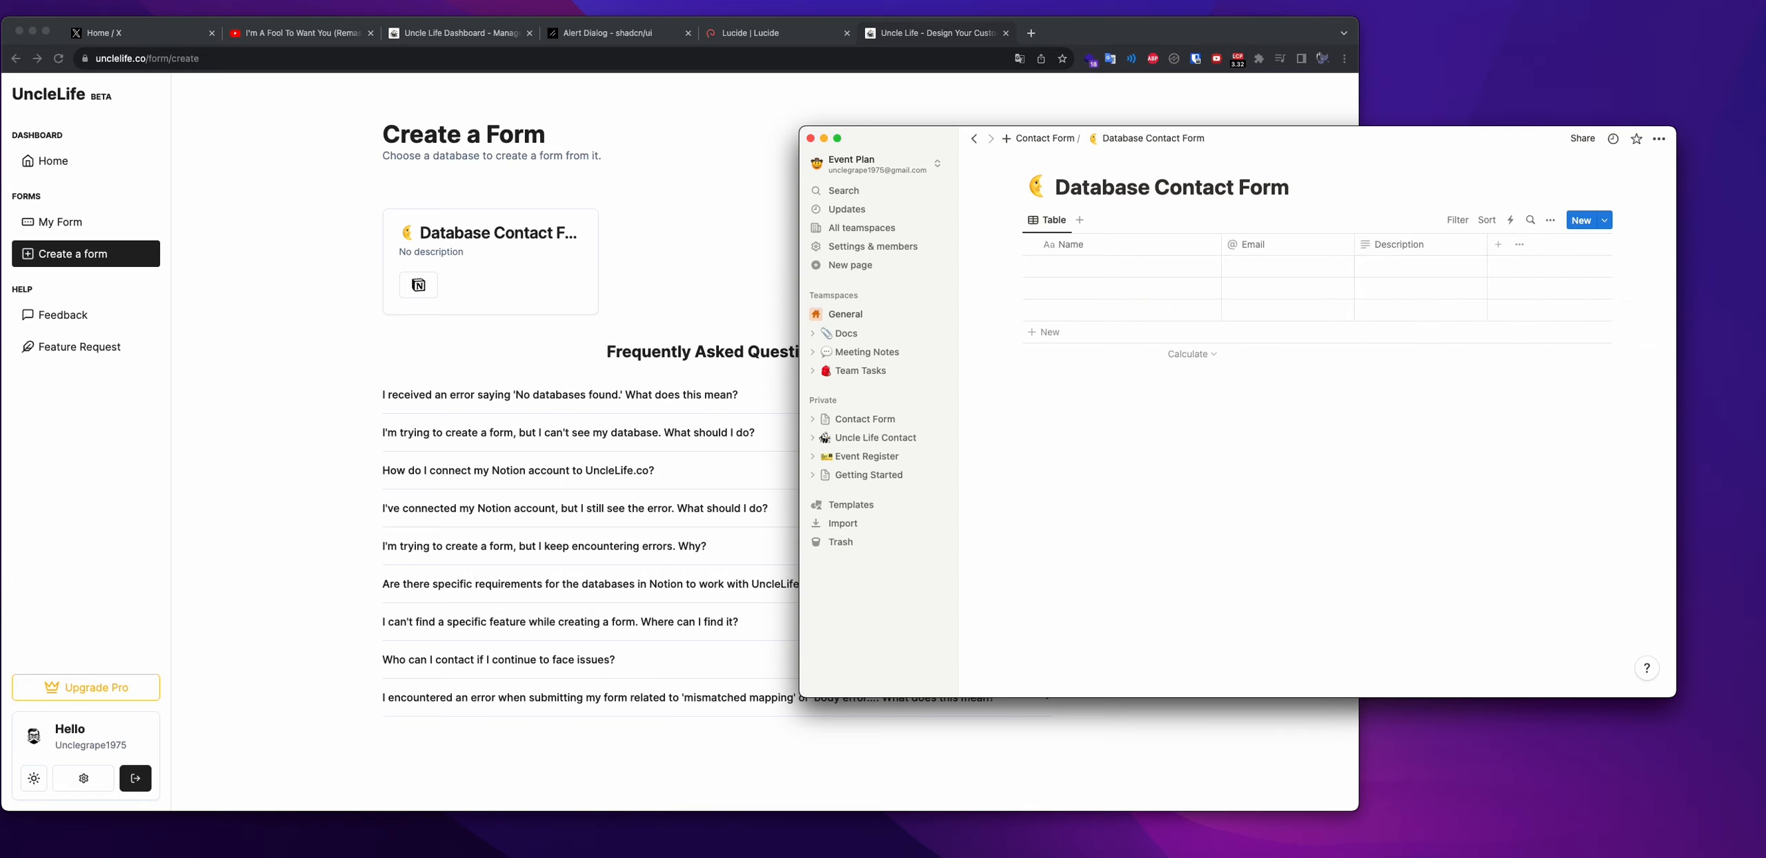
click(750, 338)
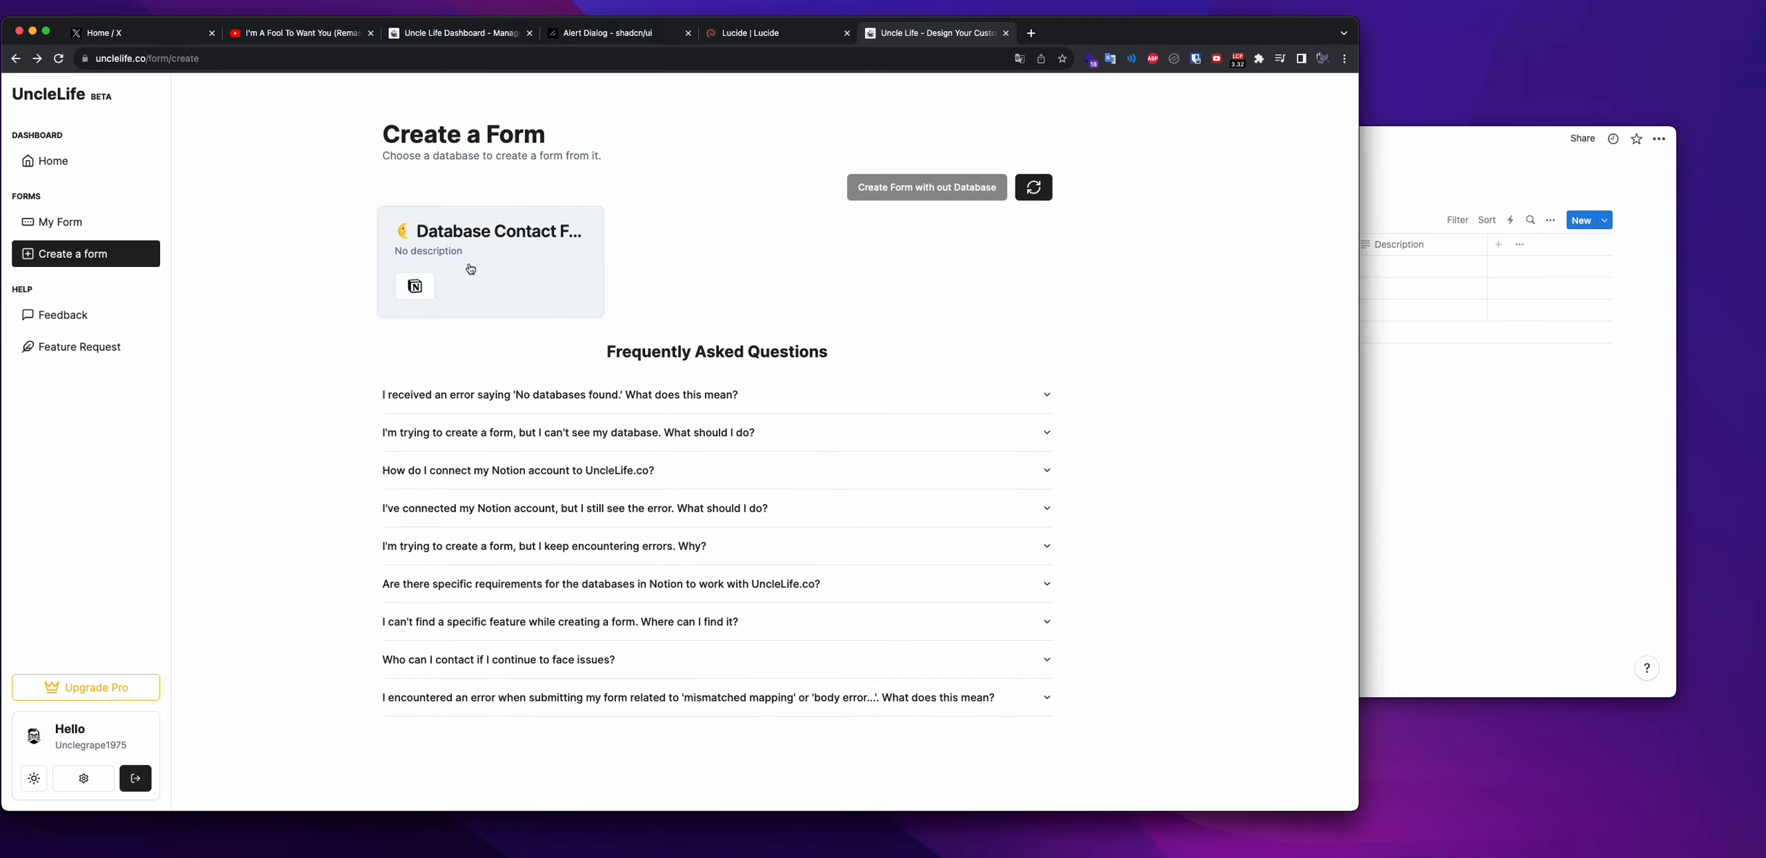
Build a form from Database Contact Form, move Email above Description, and make Name and Email required
click(470, 267)
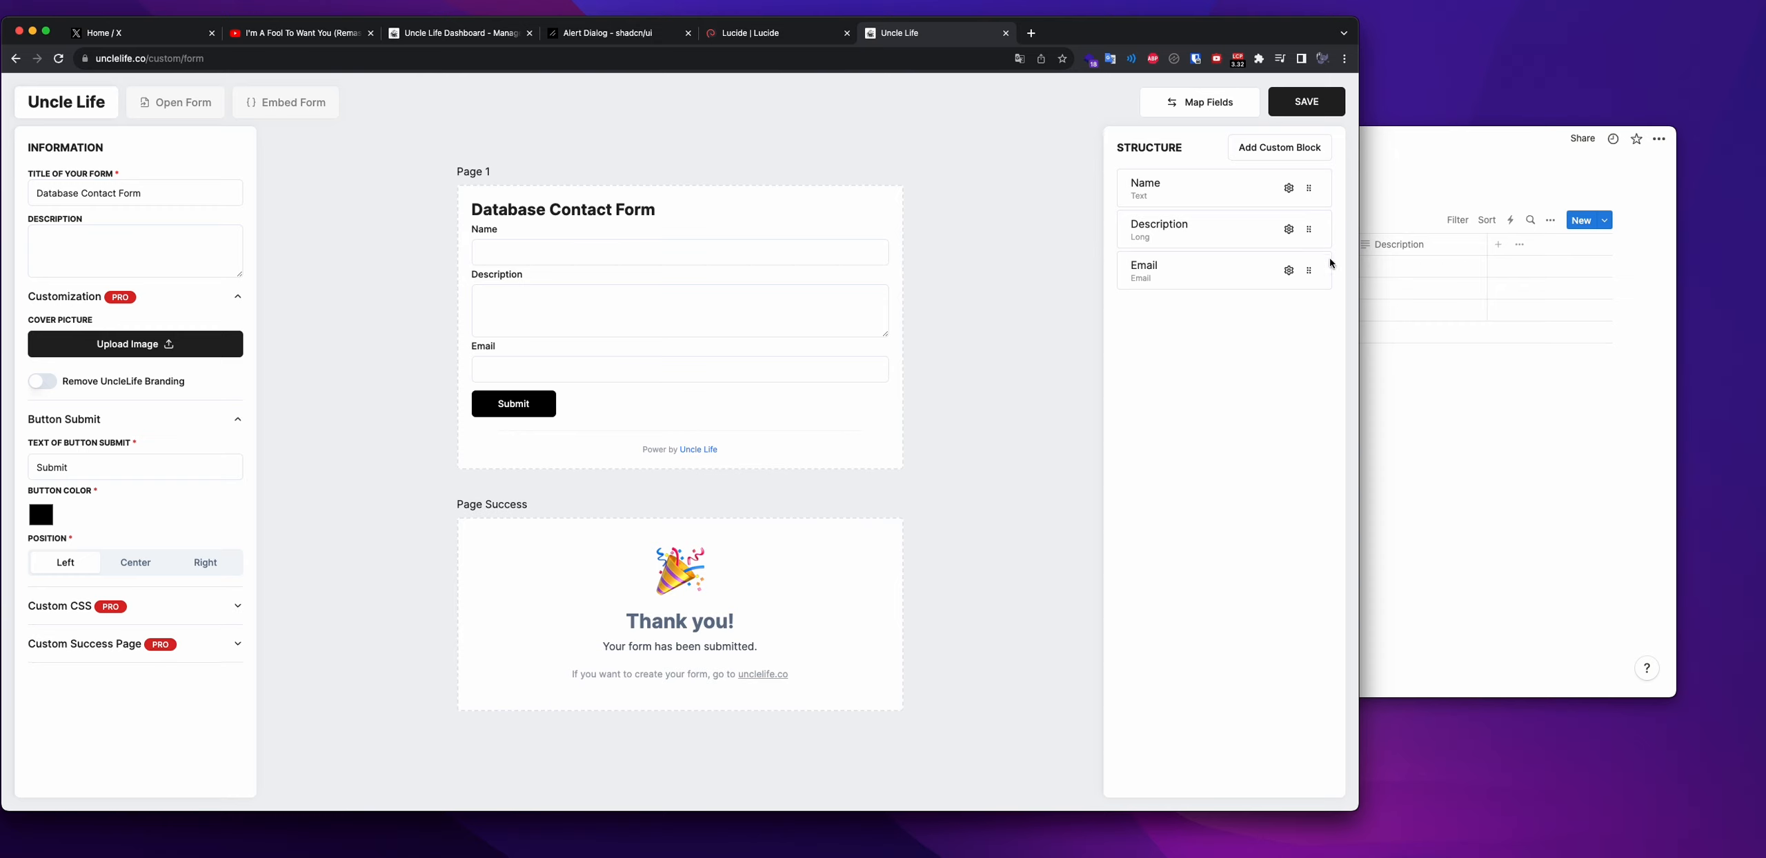
drag(1309, 270, 1299, 233)
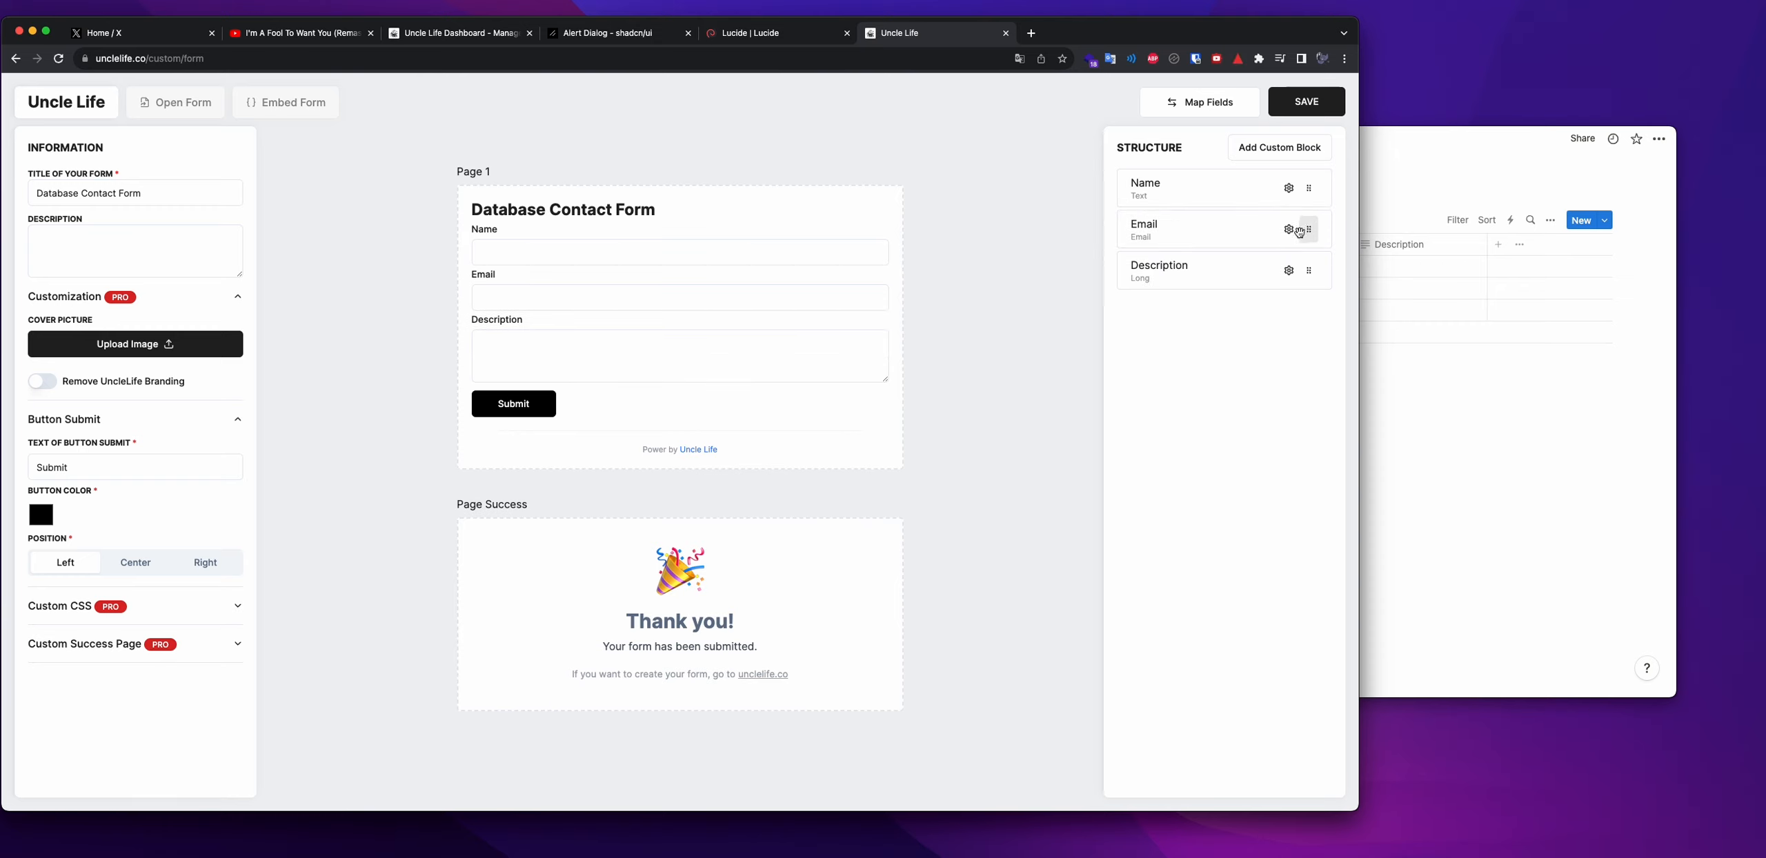
click(1289, 188)
click(1135, 251)
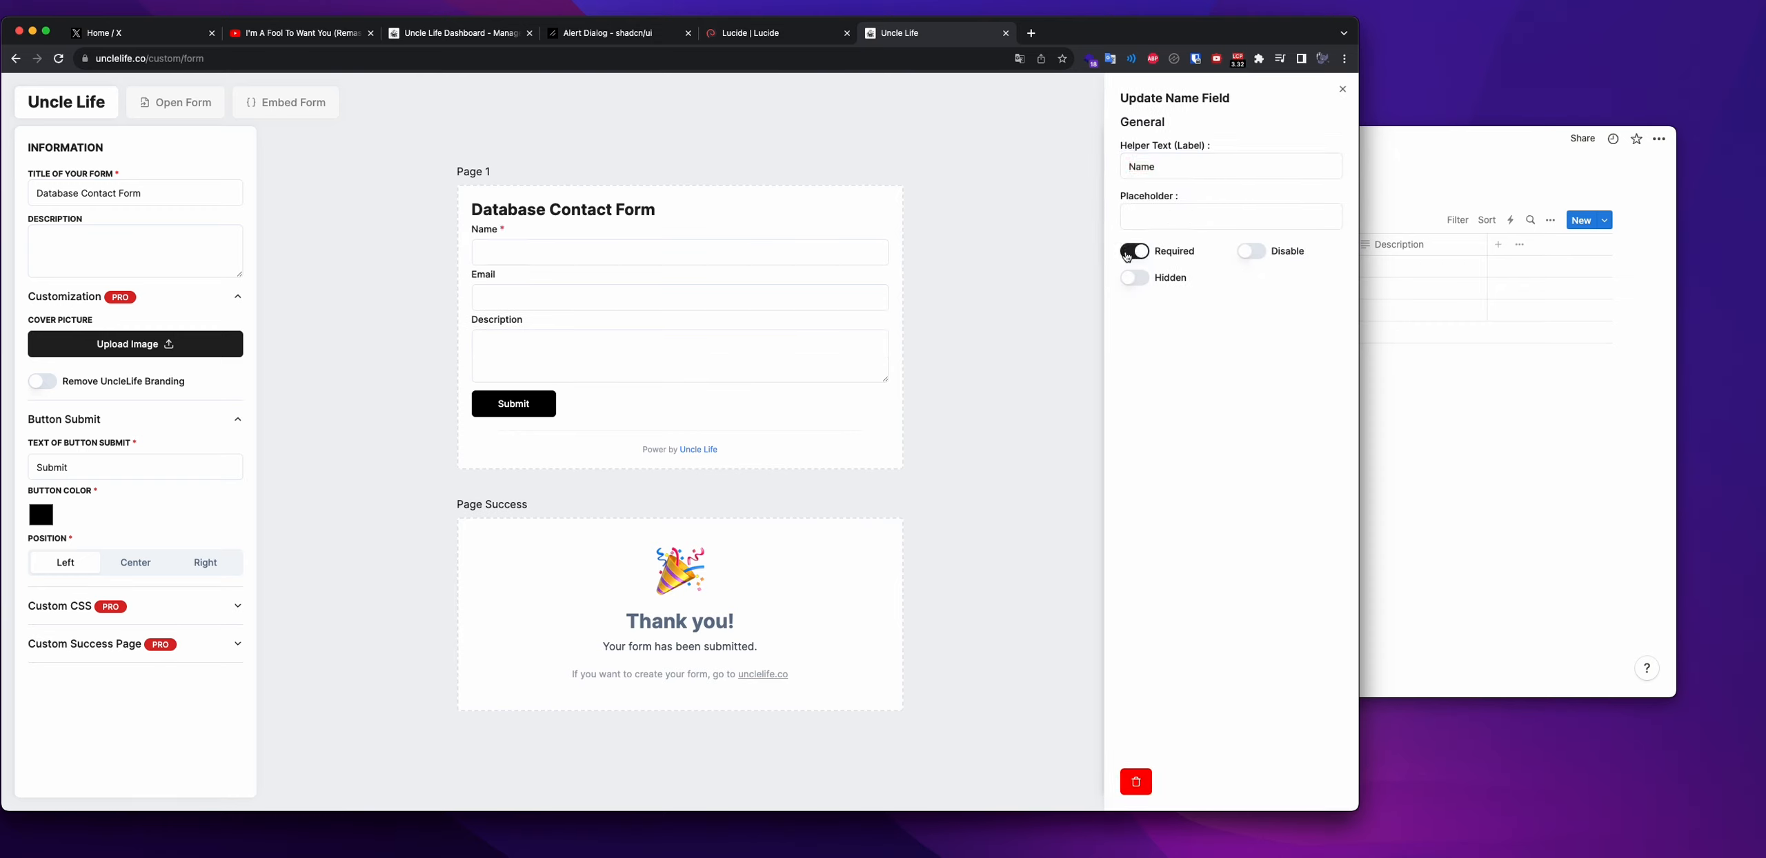
click(1057, 255)
click(1288, 231)
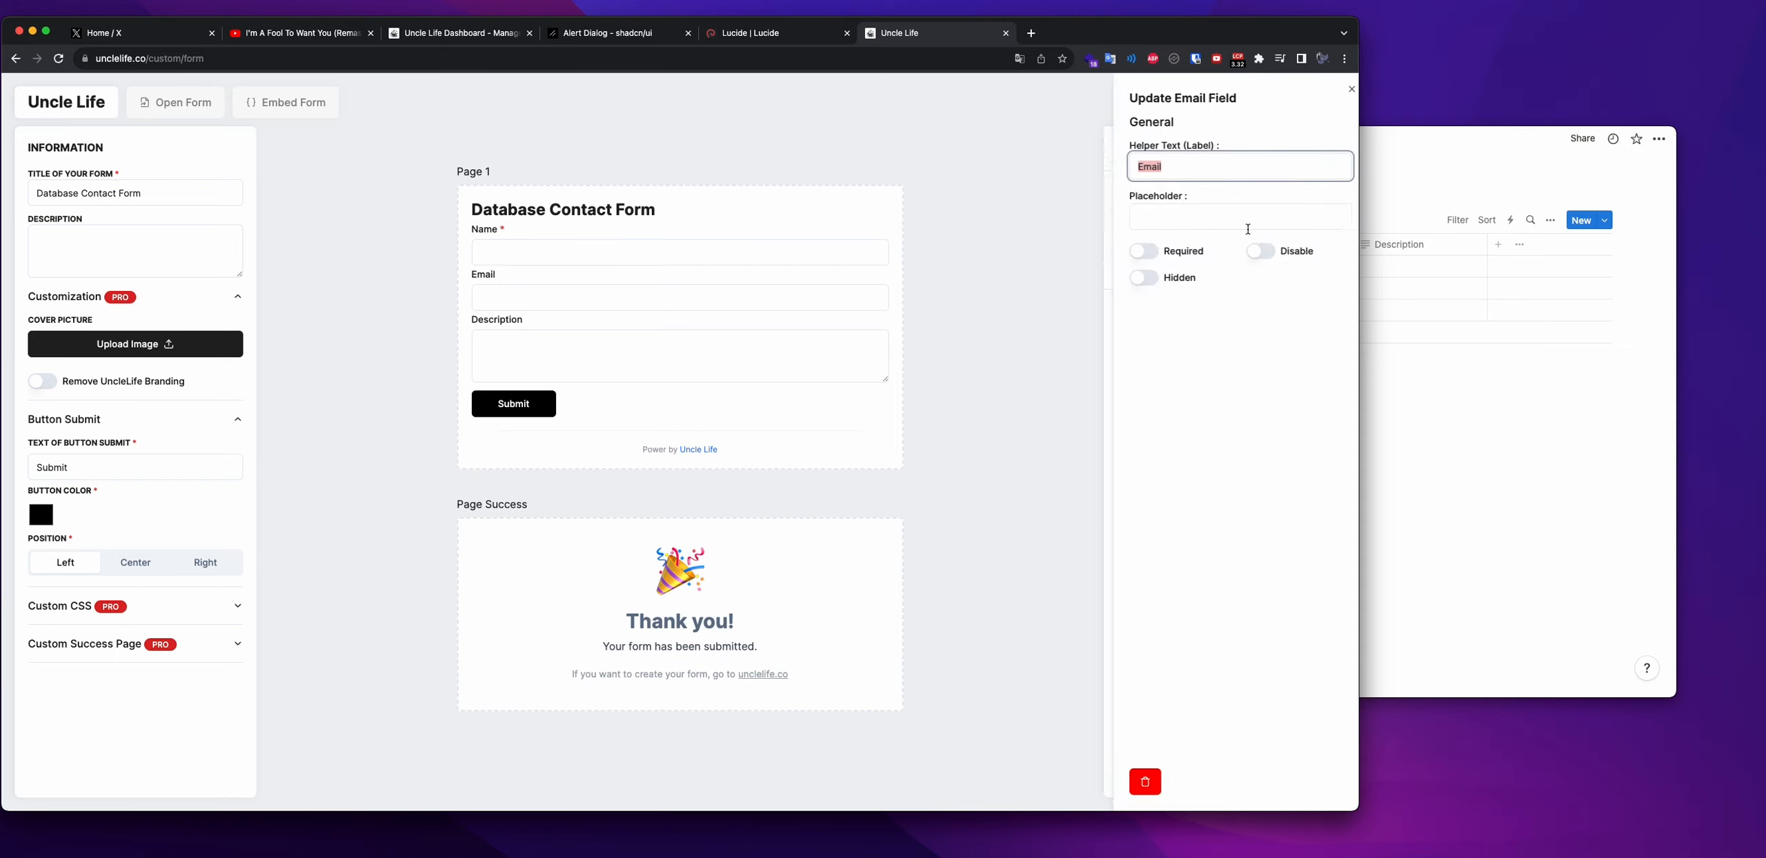
click(1137, 251)
click(1086, 265)
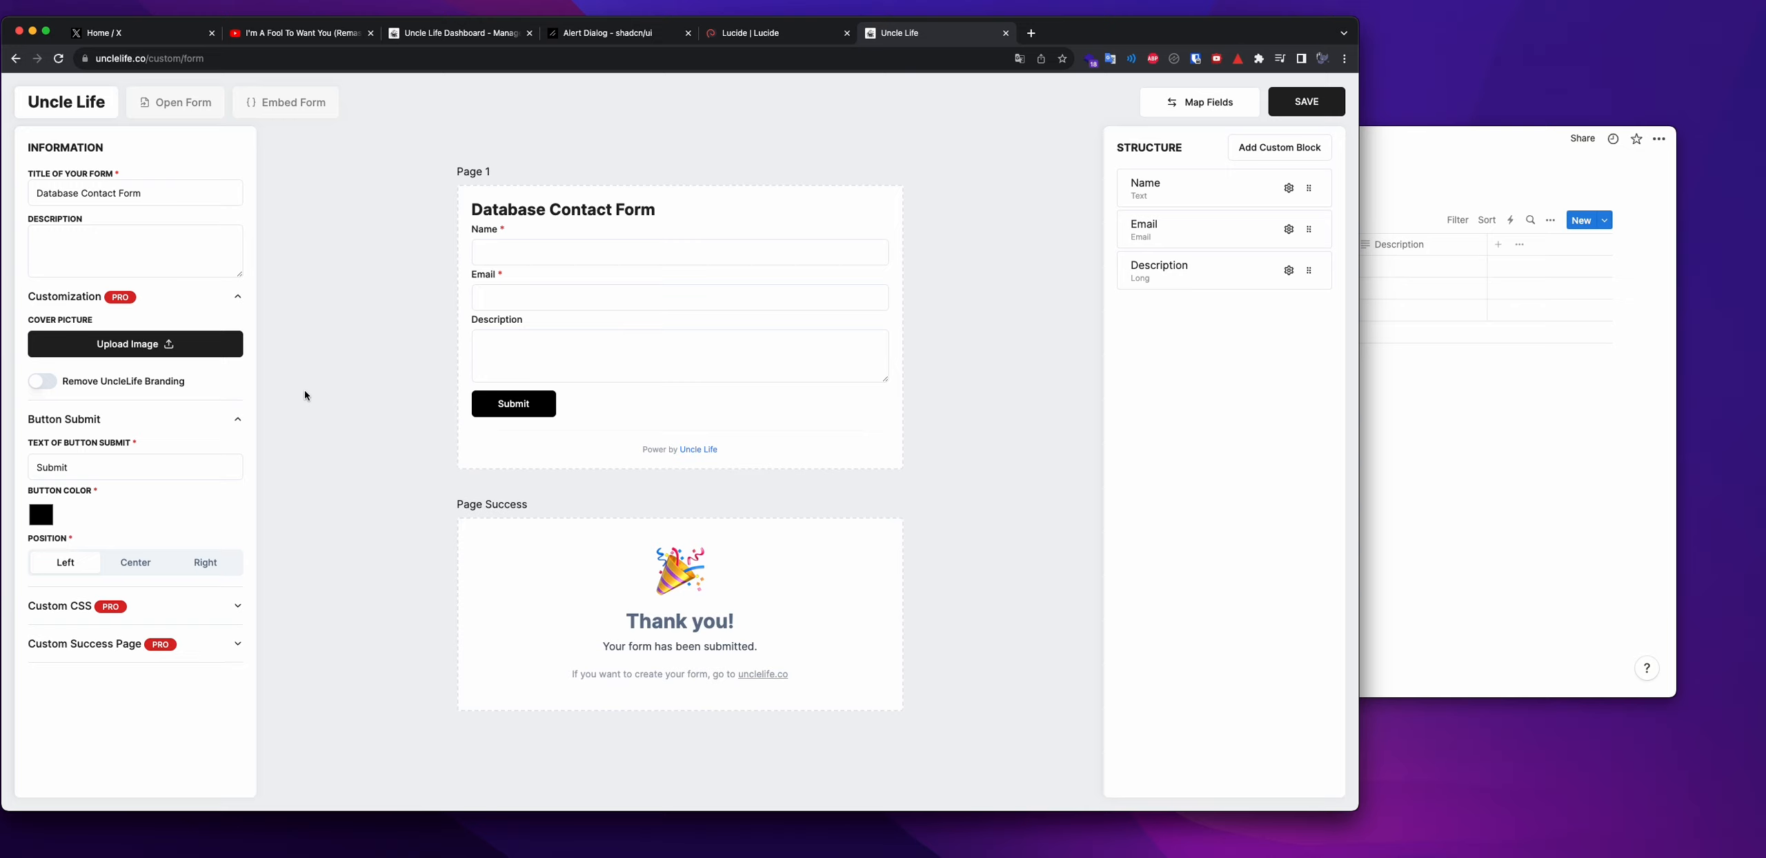
click(1231, 113)
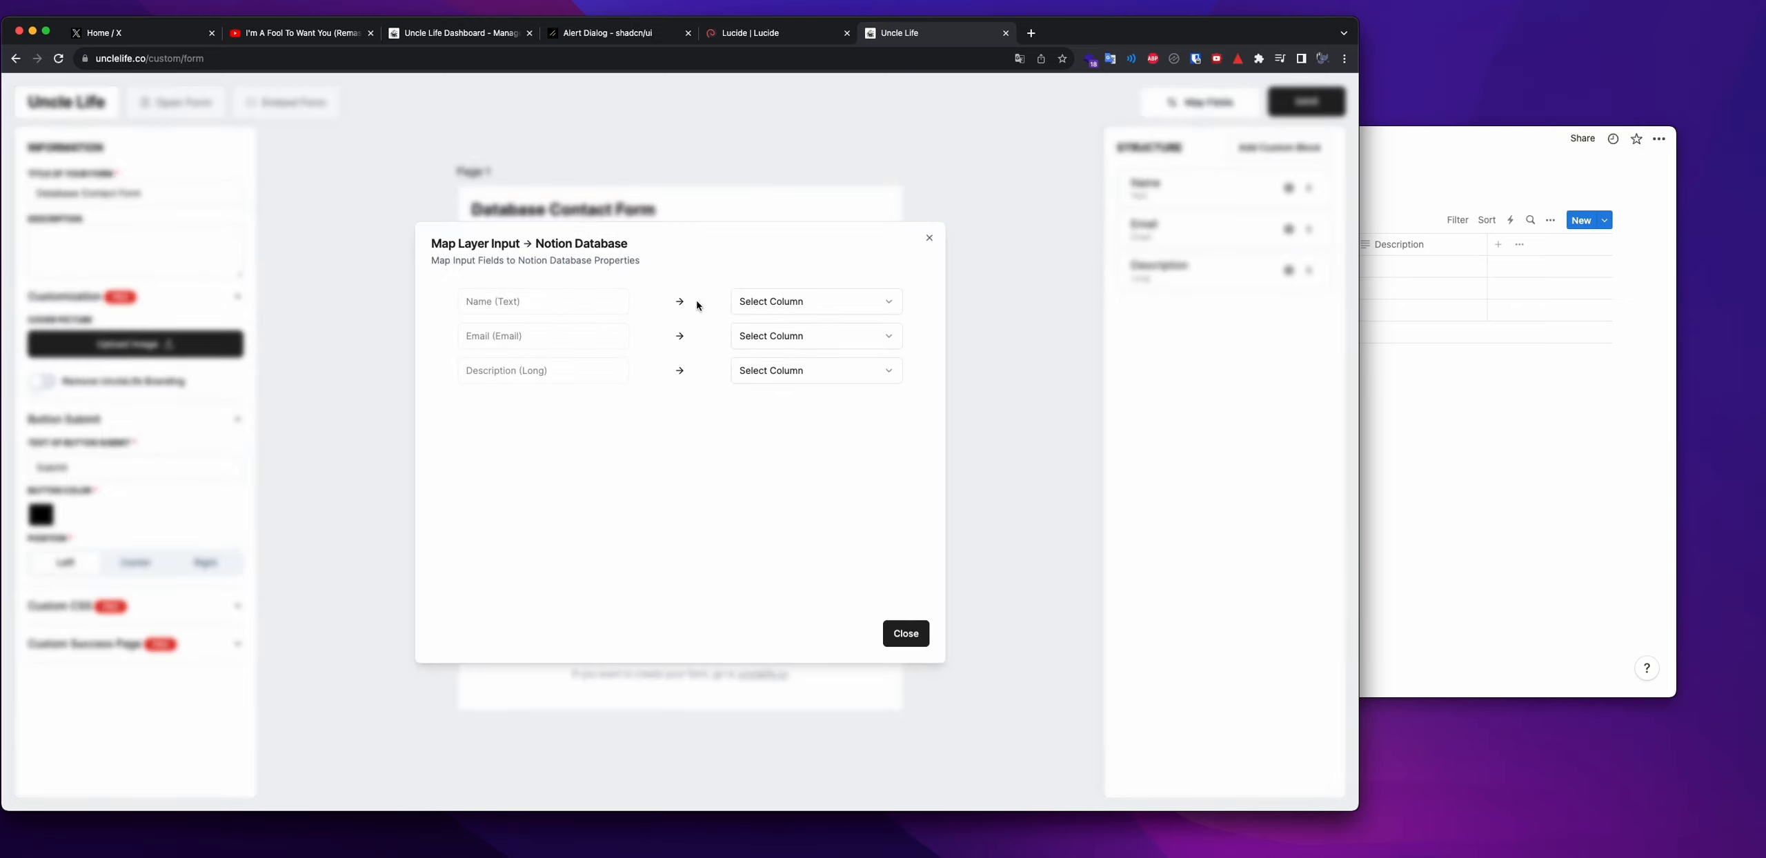
Map Name, Email and Description to Name (title), Email (email) and Description (rich_text), then save
click(798, 304)
click(779, 334)
click(1428, 393)
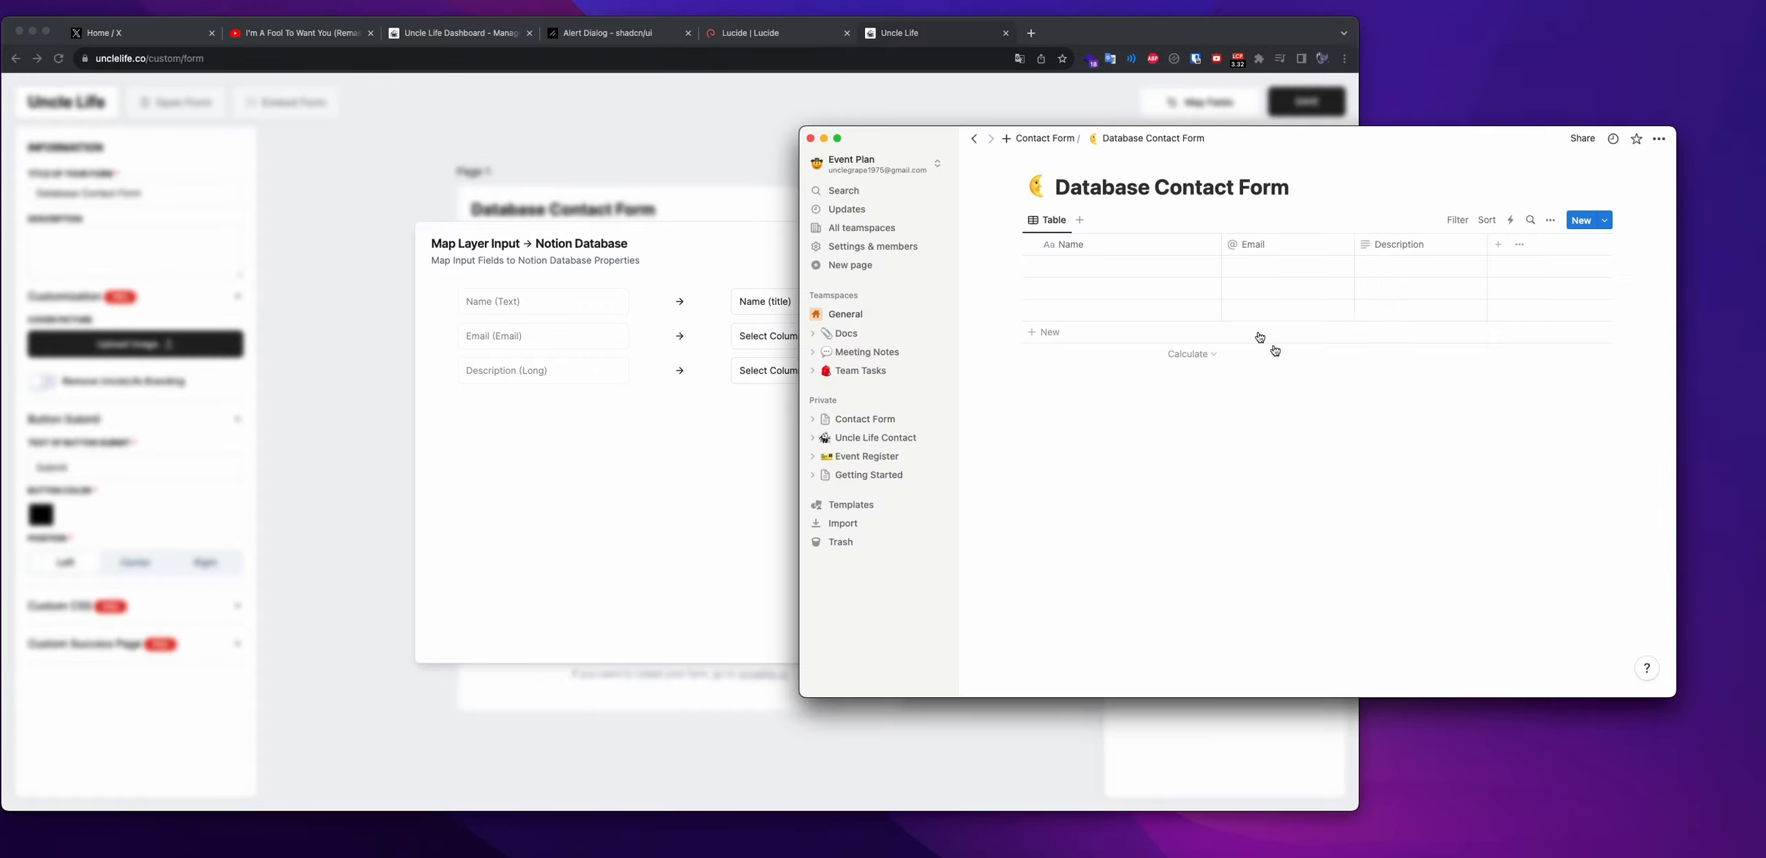
click(665, 318)
click(751, 338)
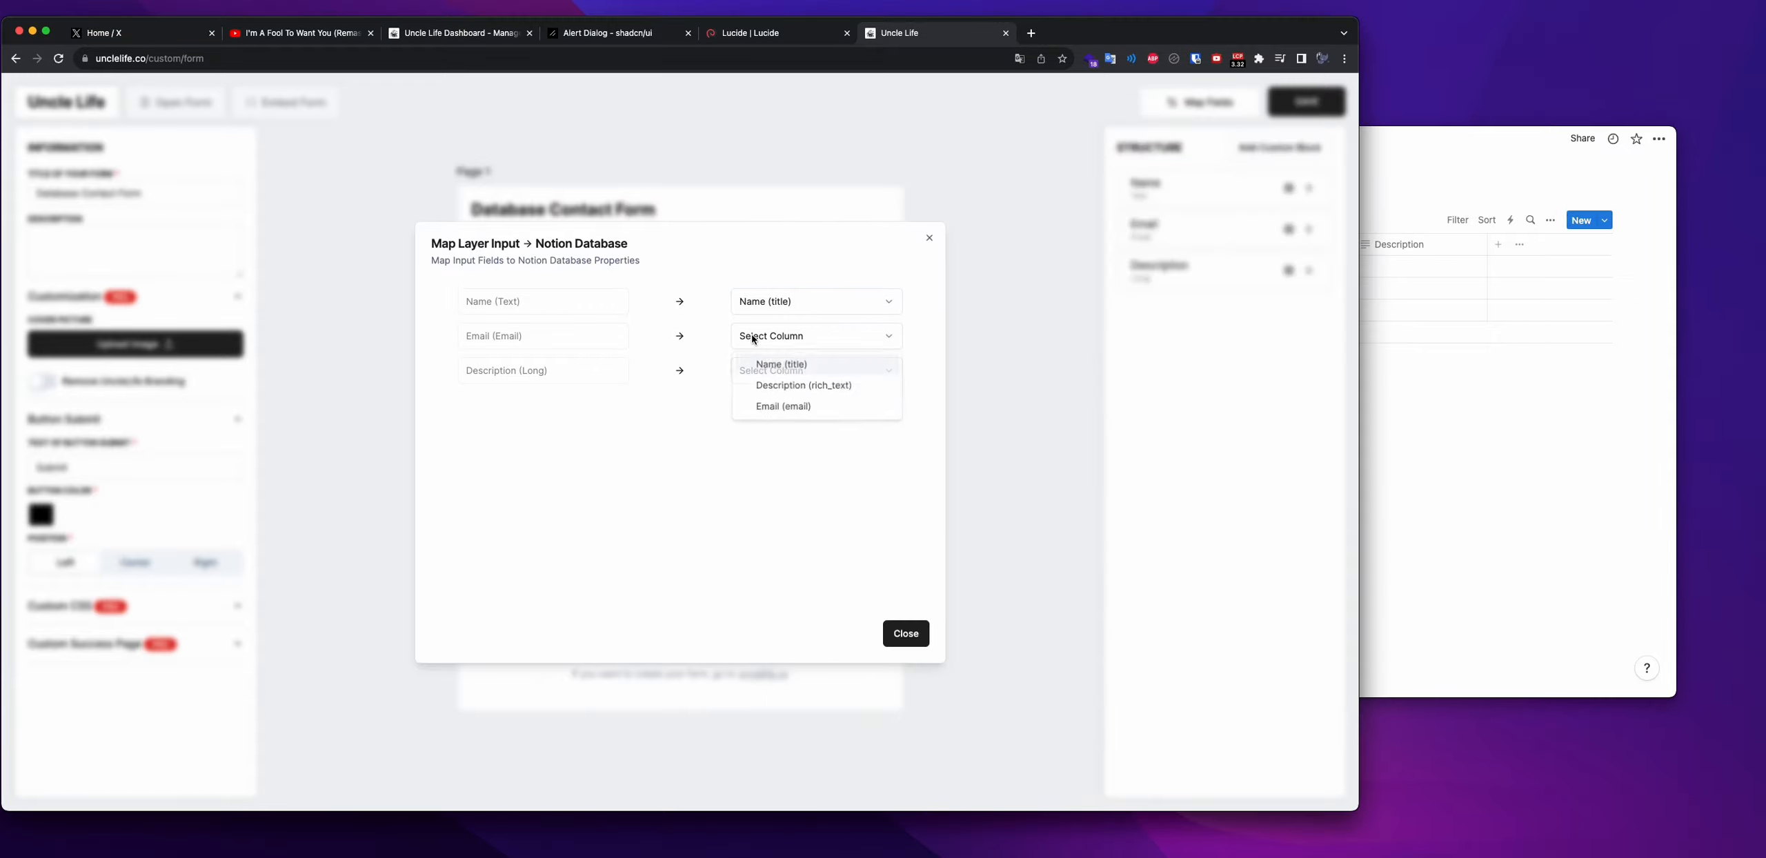
click(694, 392)
click(754, 342)
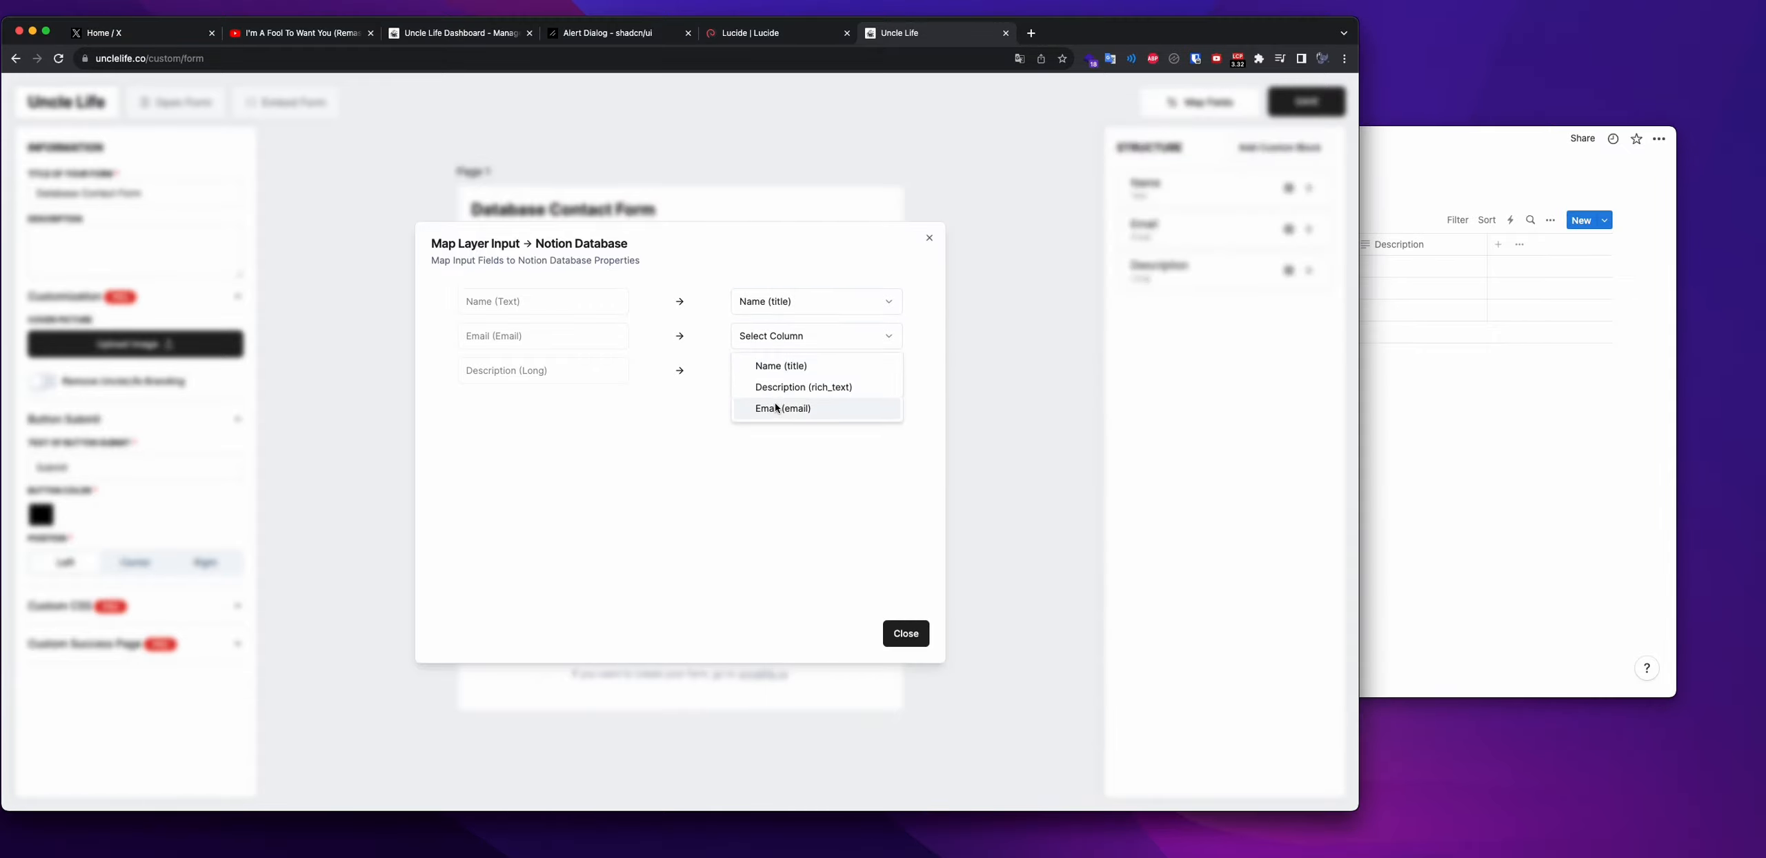
click(784, 406)
click(789, 373)
click(790, 429)
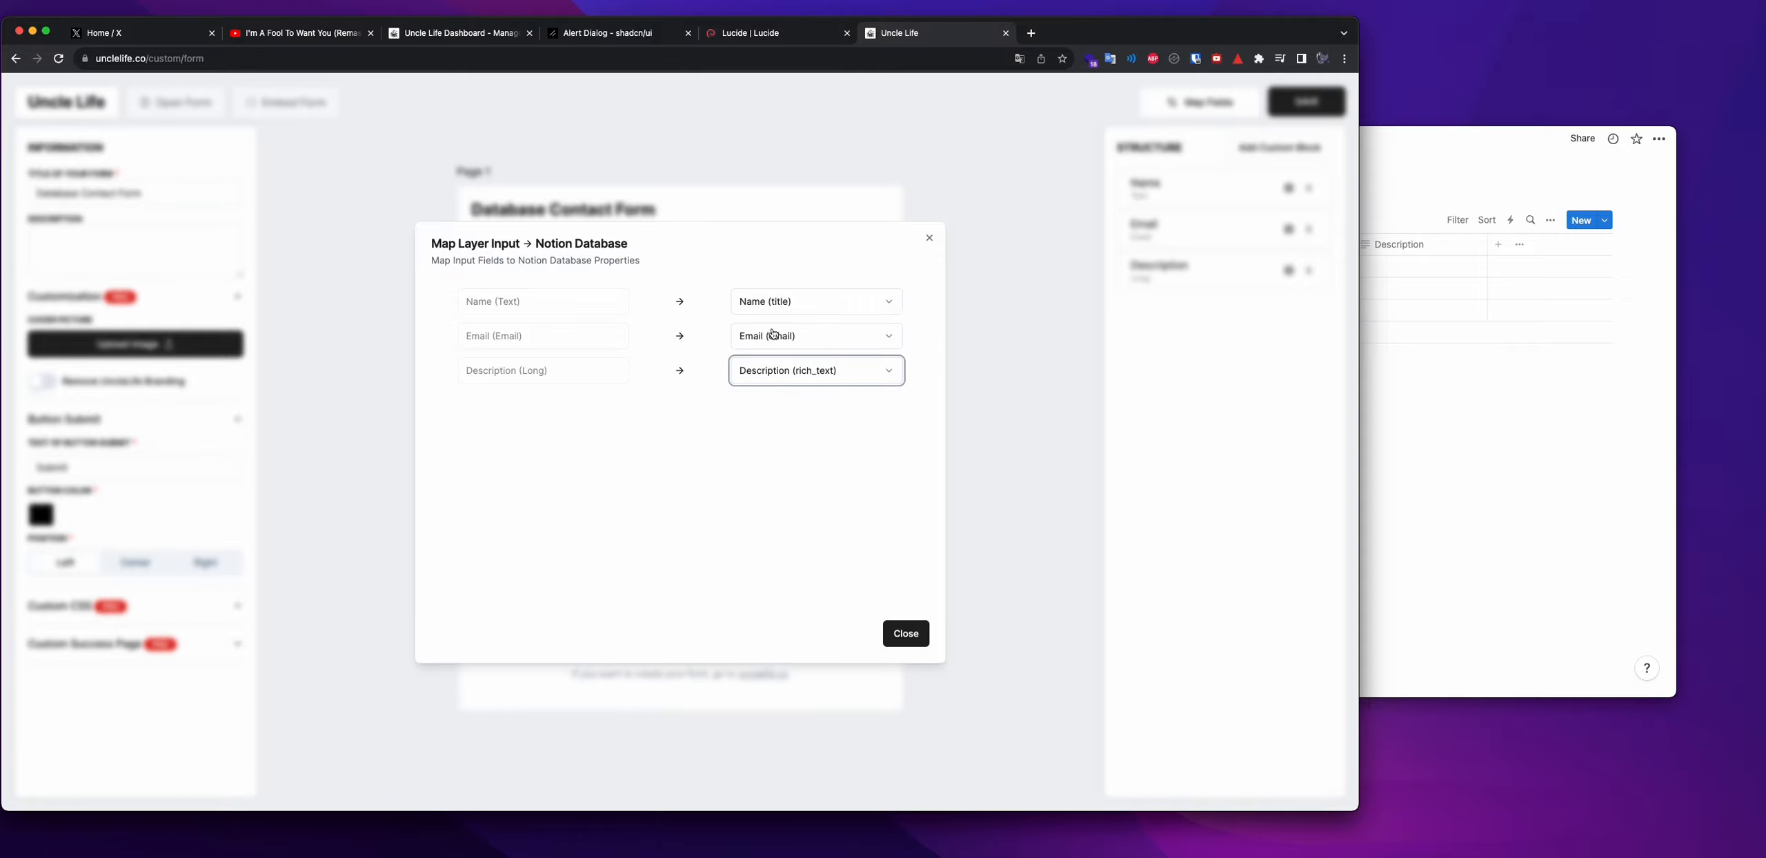
click(904, 633)
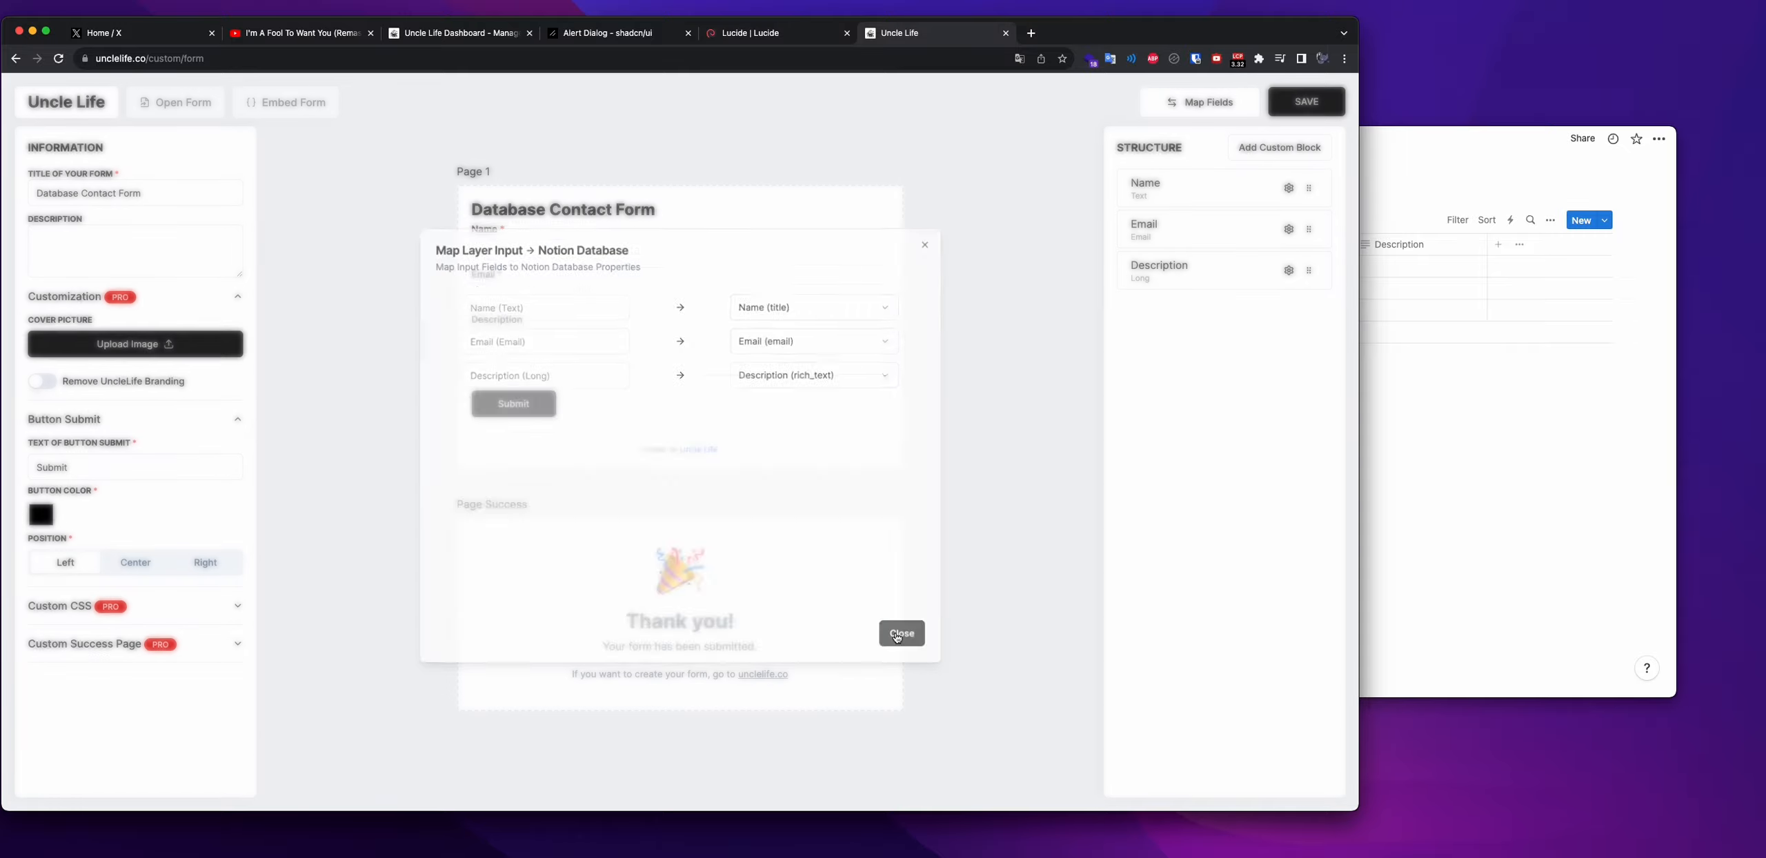
click(1302, 100)
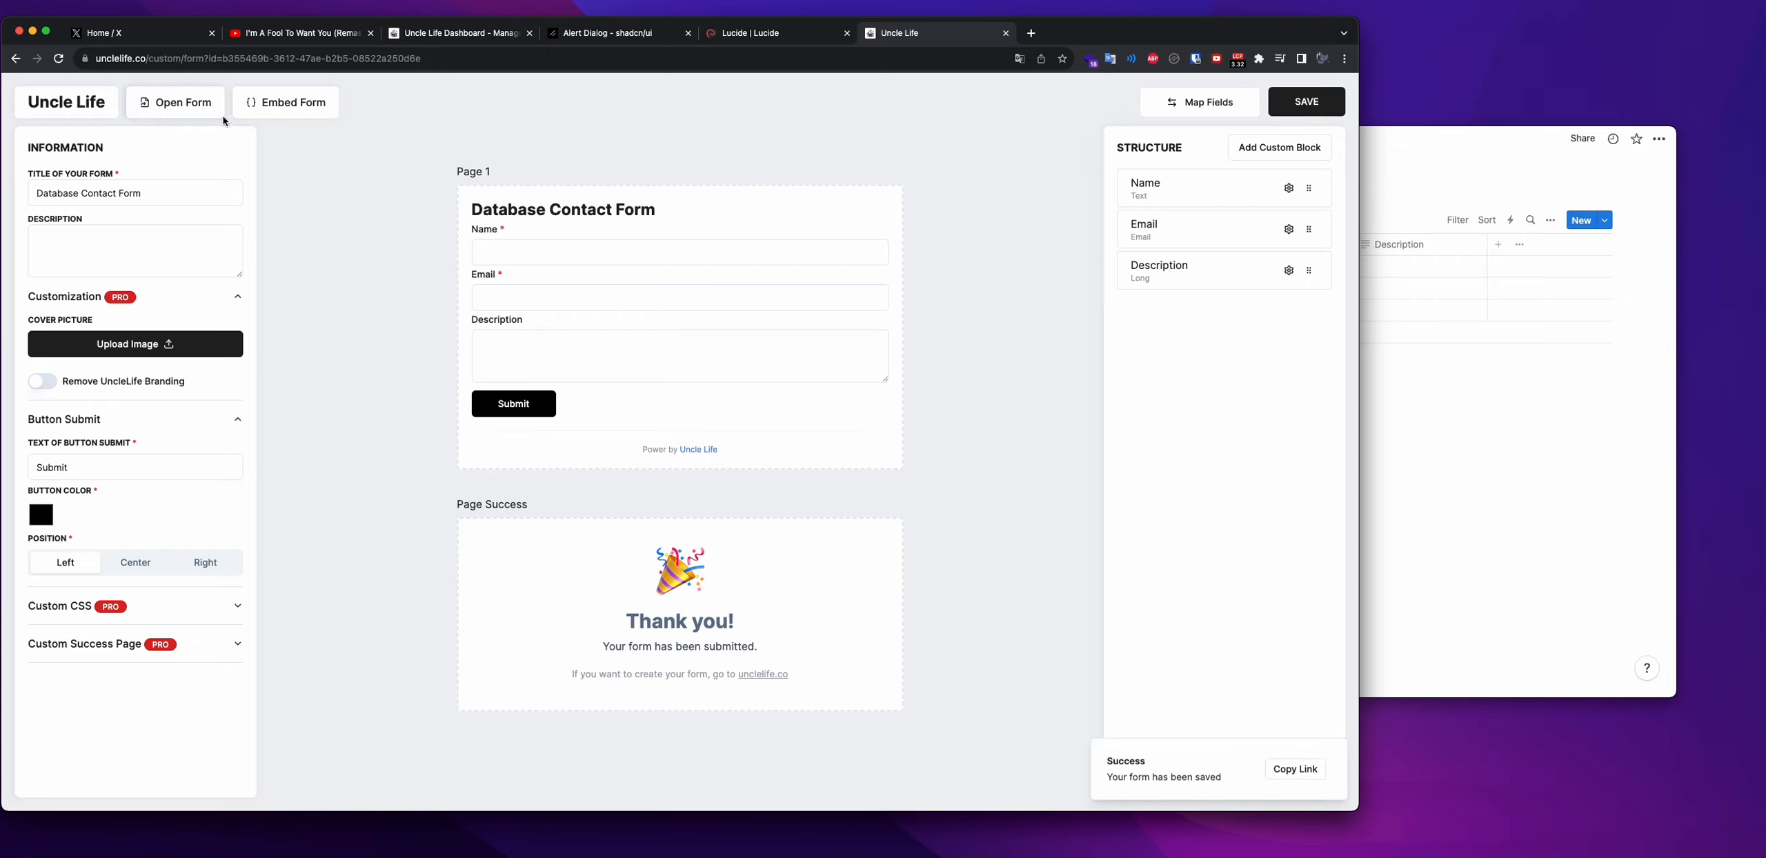
Open the published form and submit a test name, e-mail address and description 'Hello'
click(171, 103)
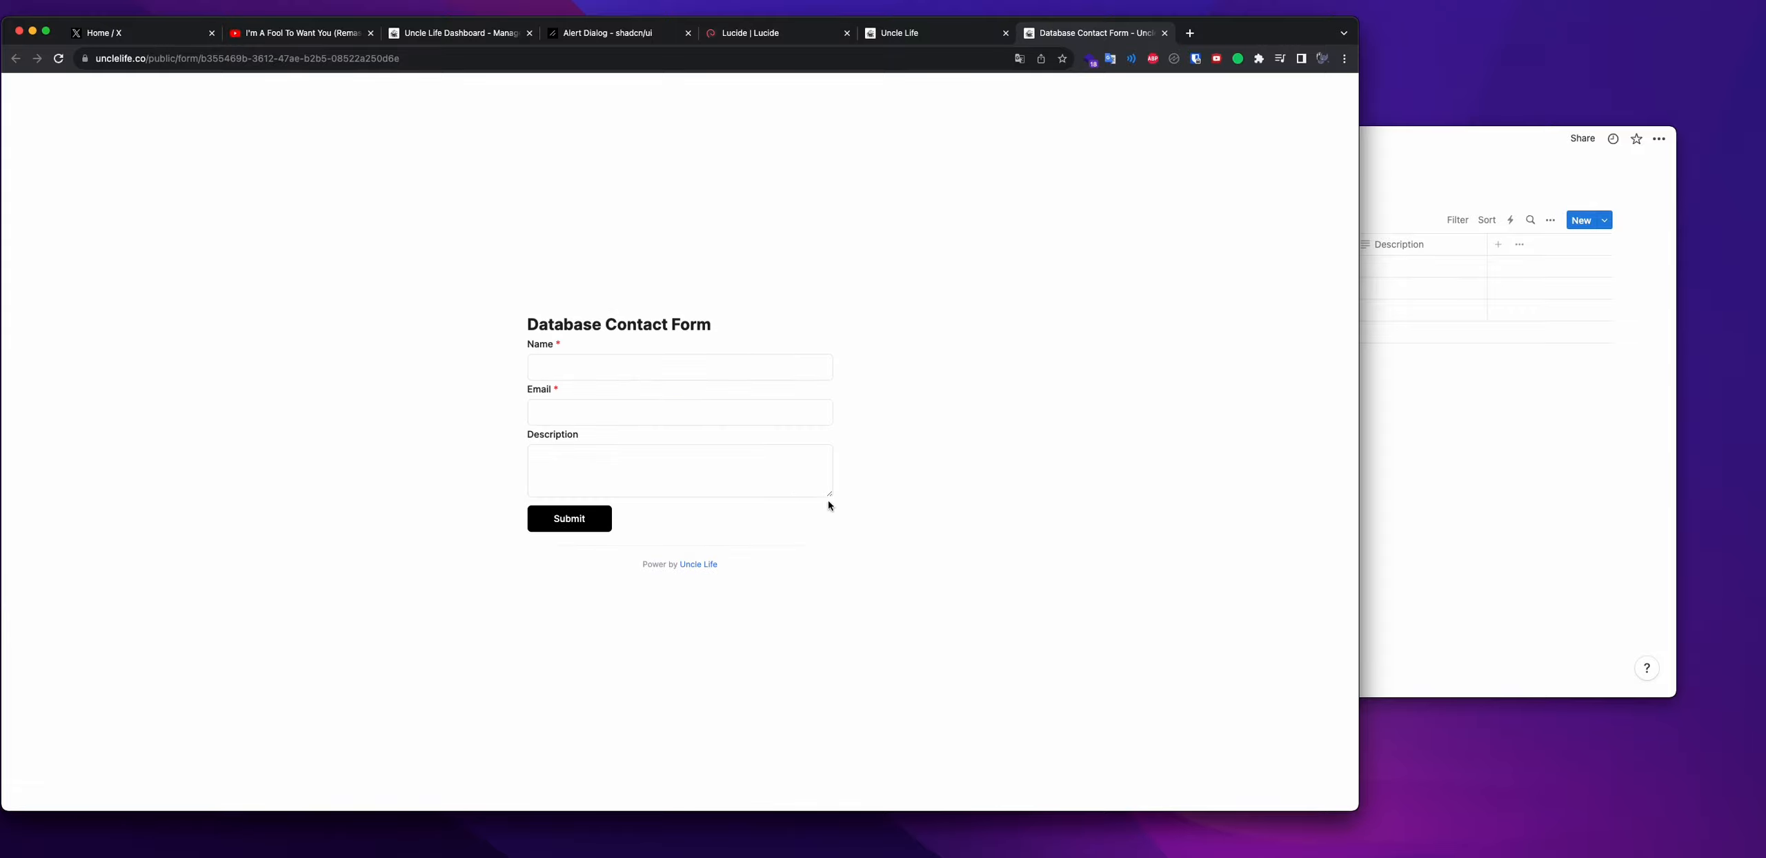
click(694, 365)
text(Hello)
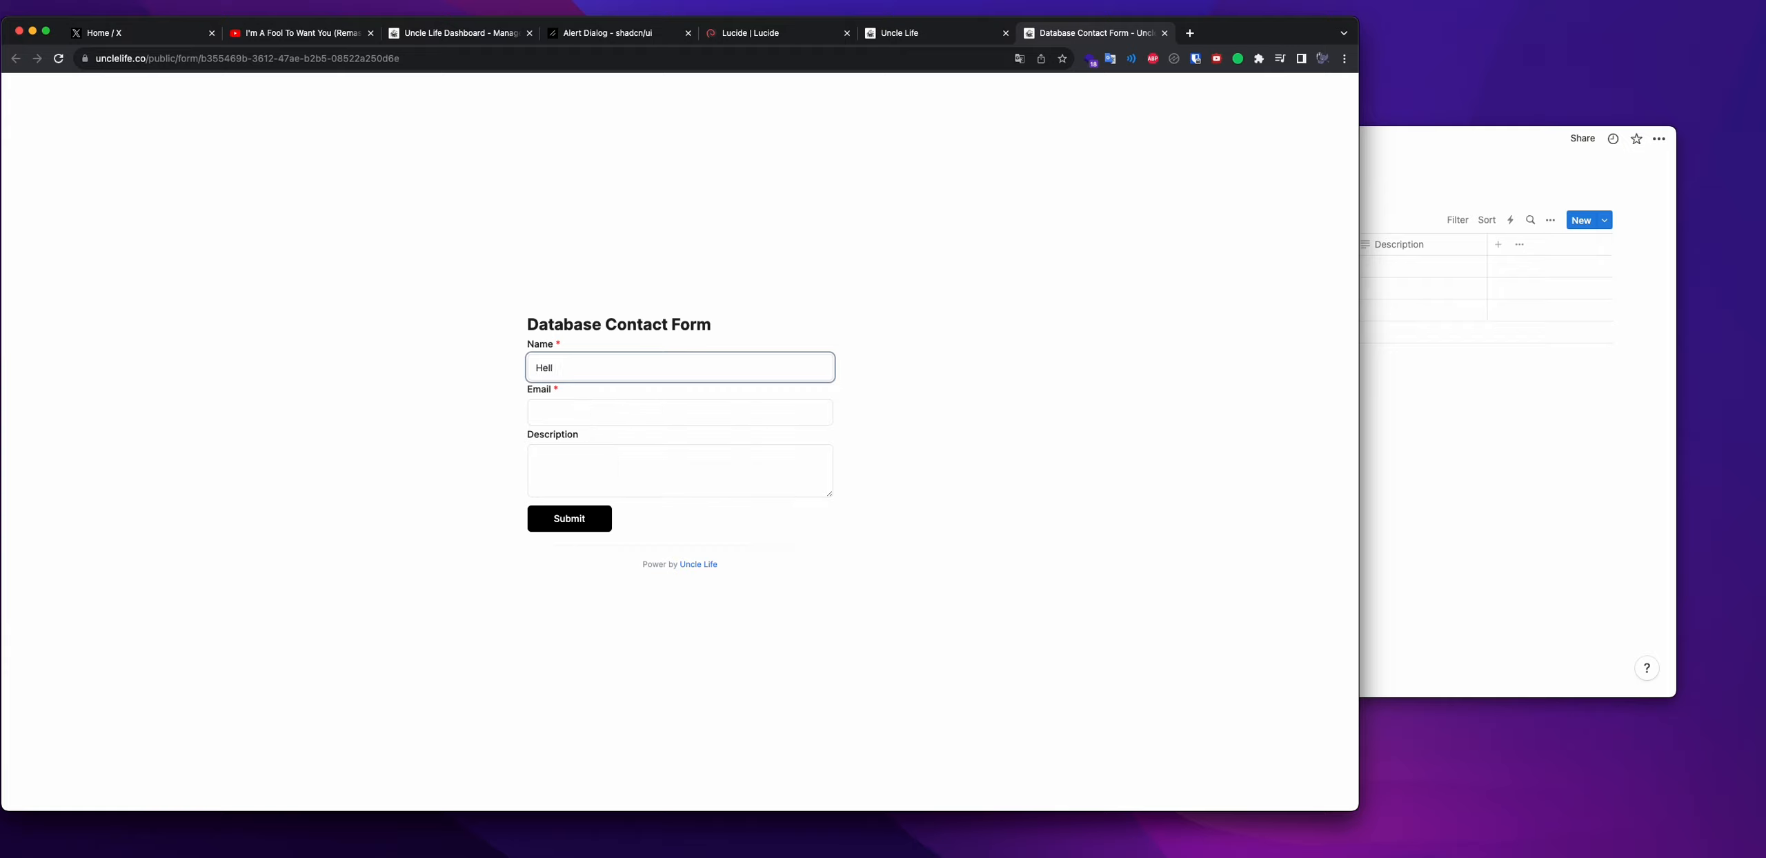
key(BackSpace)
key(BackSpace)
key(BackSpace)
key(BackSpace)
click(667, 404)
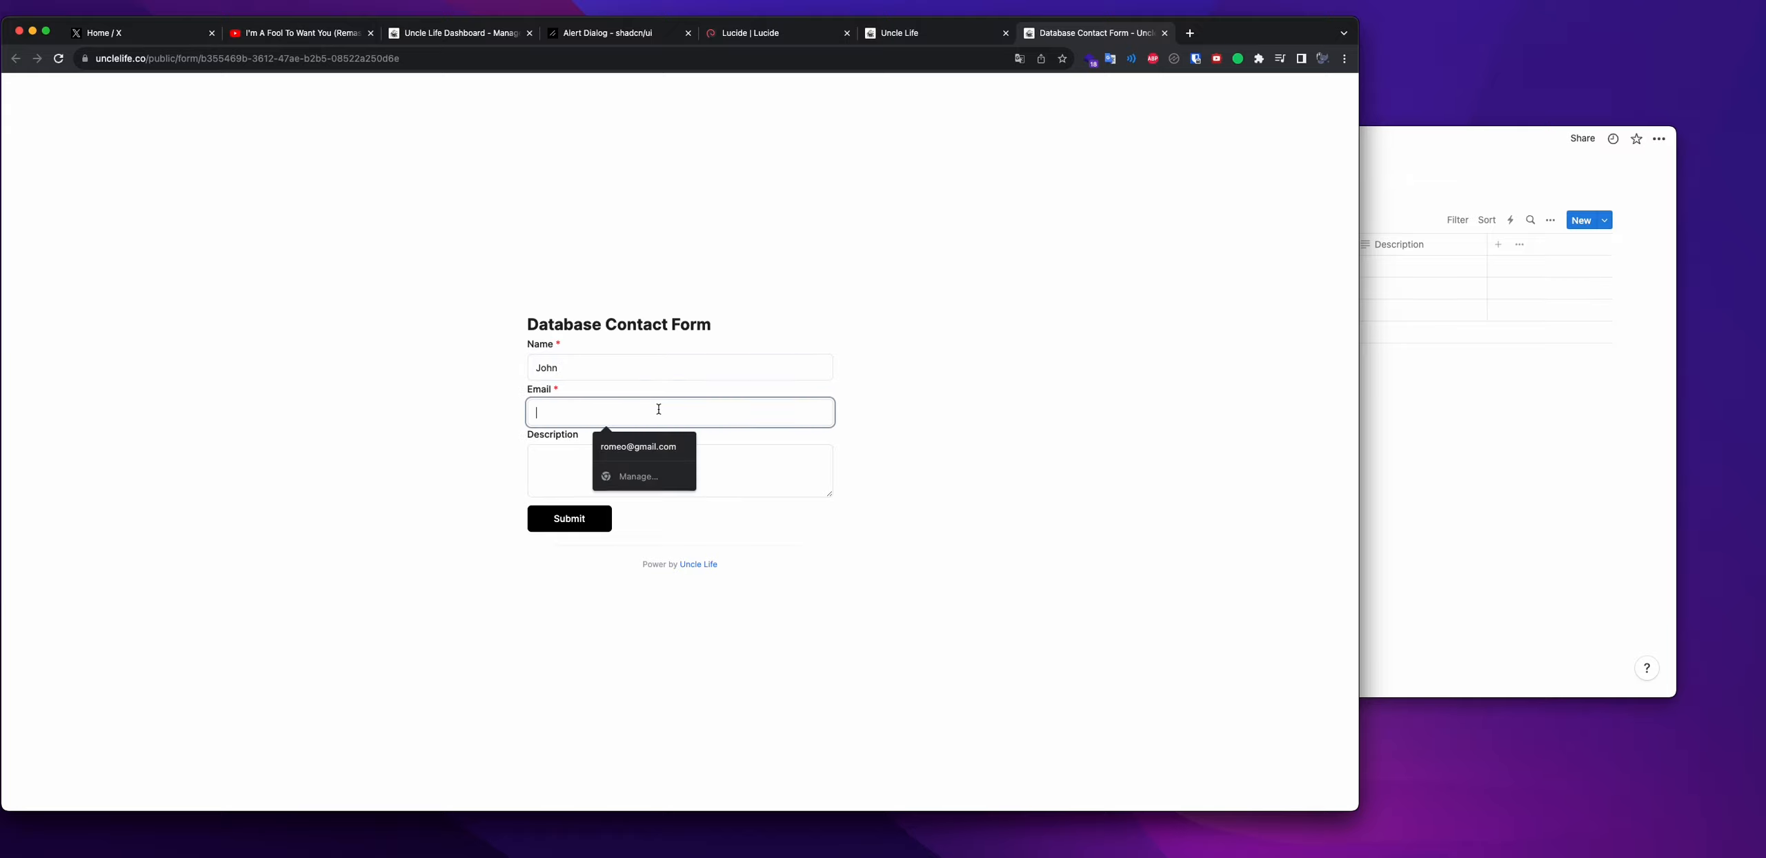
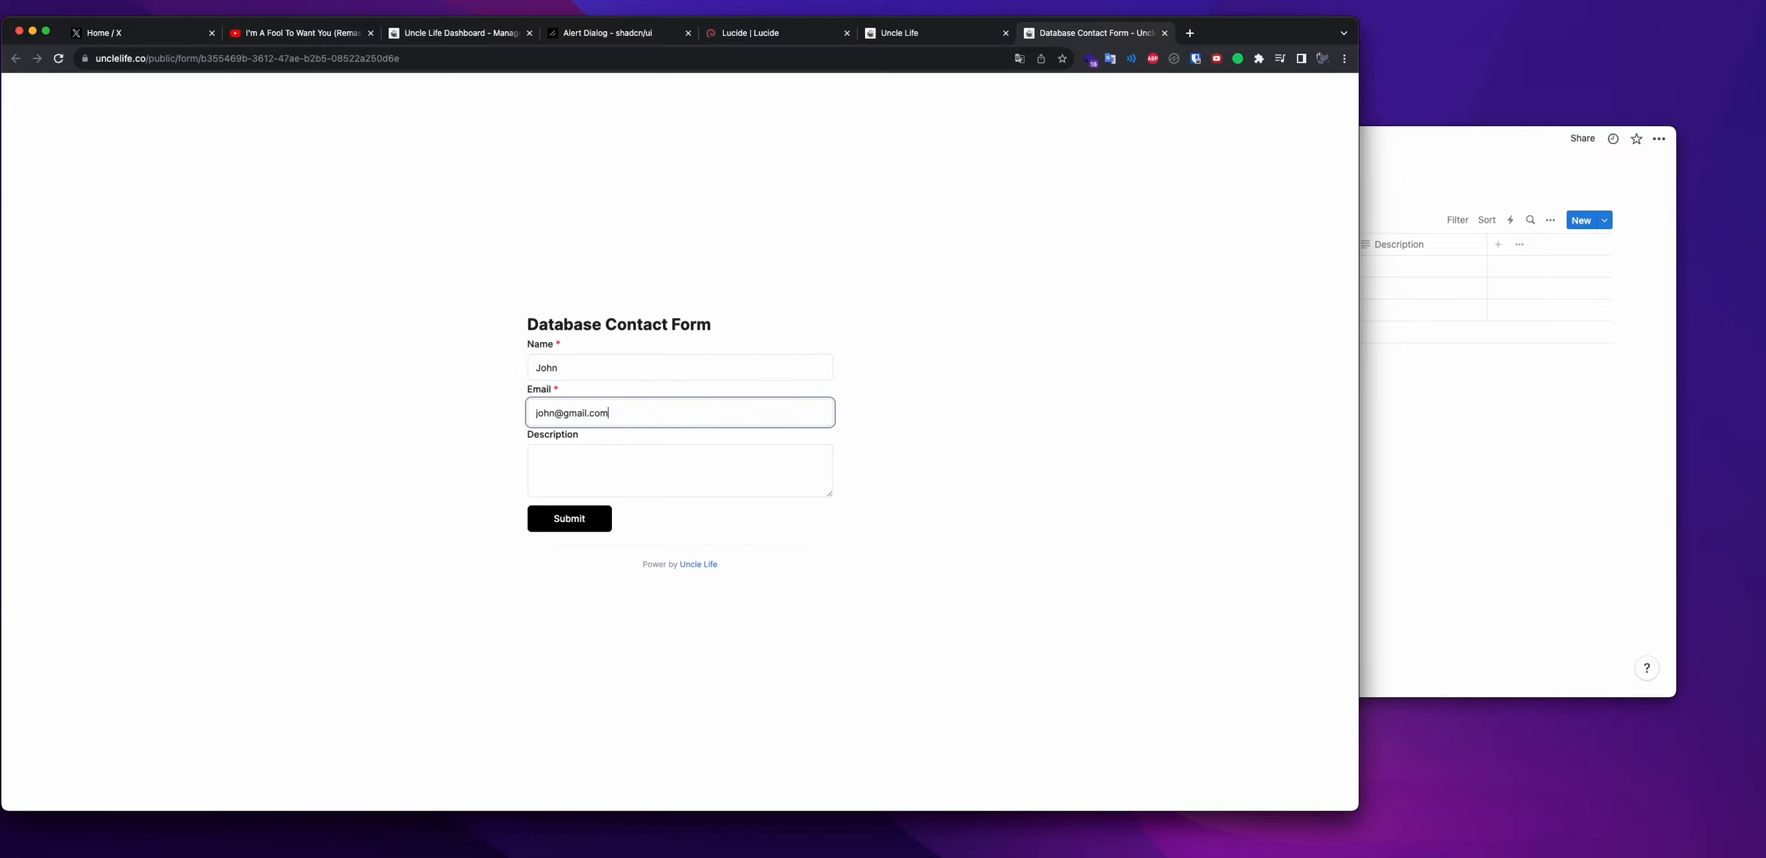
key(Tab)
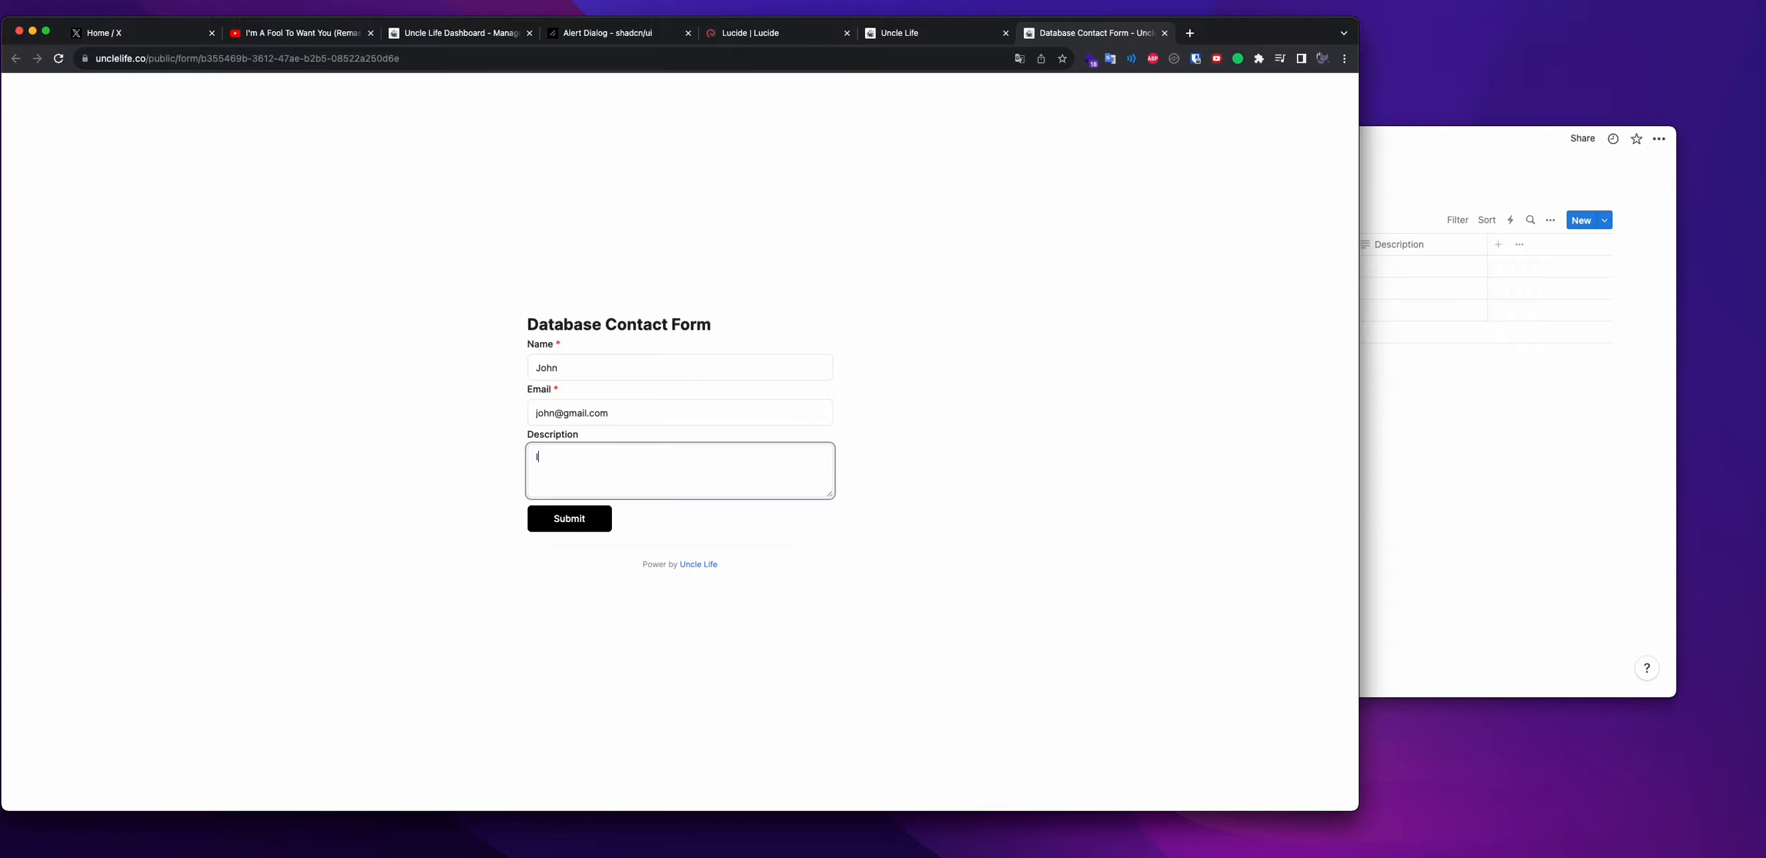
key(BackSpace)
key(BackSpace)
click(587, 523)
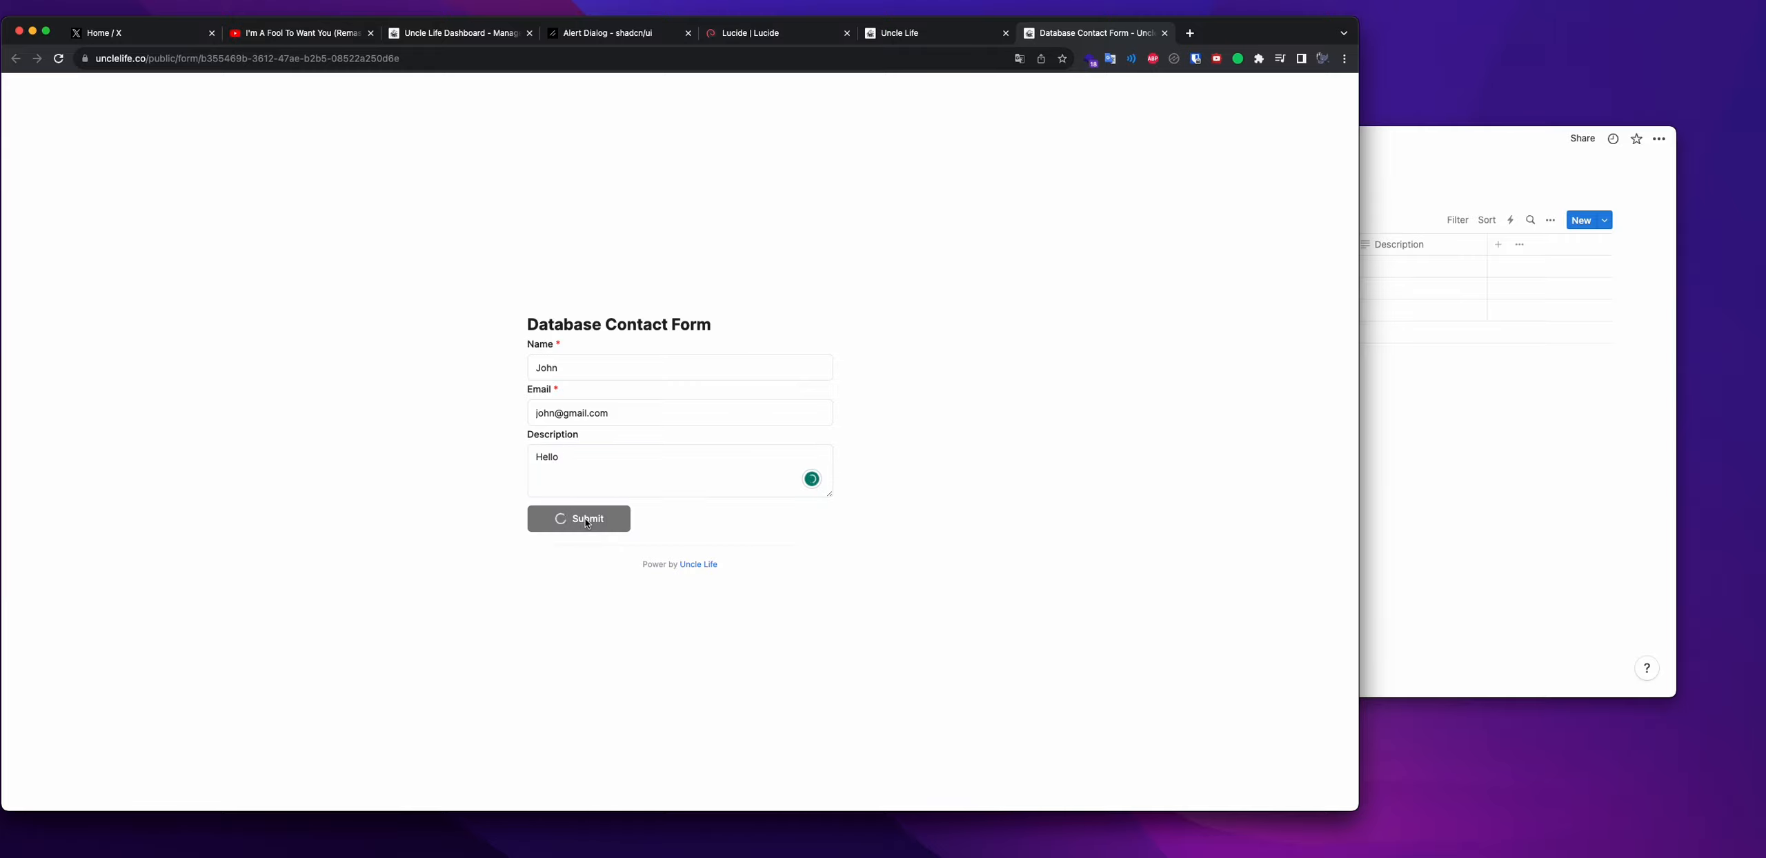
click(1543, 526)
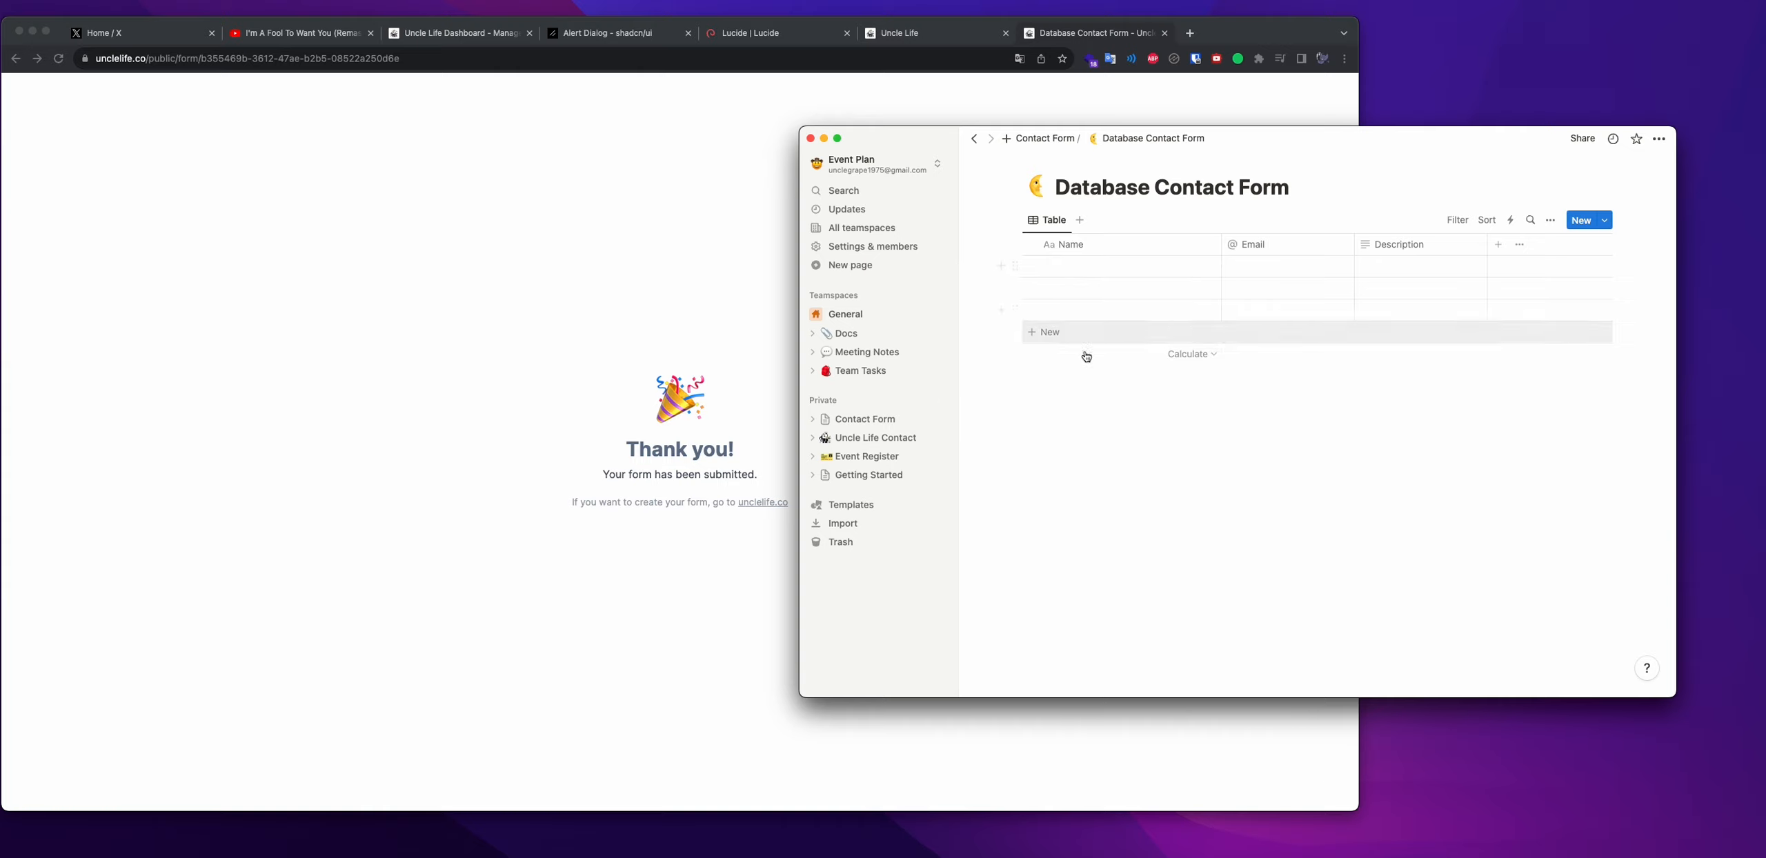
Open the Database Contact Form subpage under Contact Form and check the new 'Hello' row
click(1508, 223)
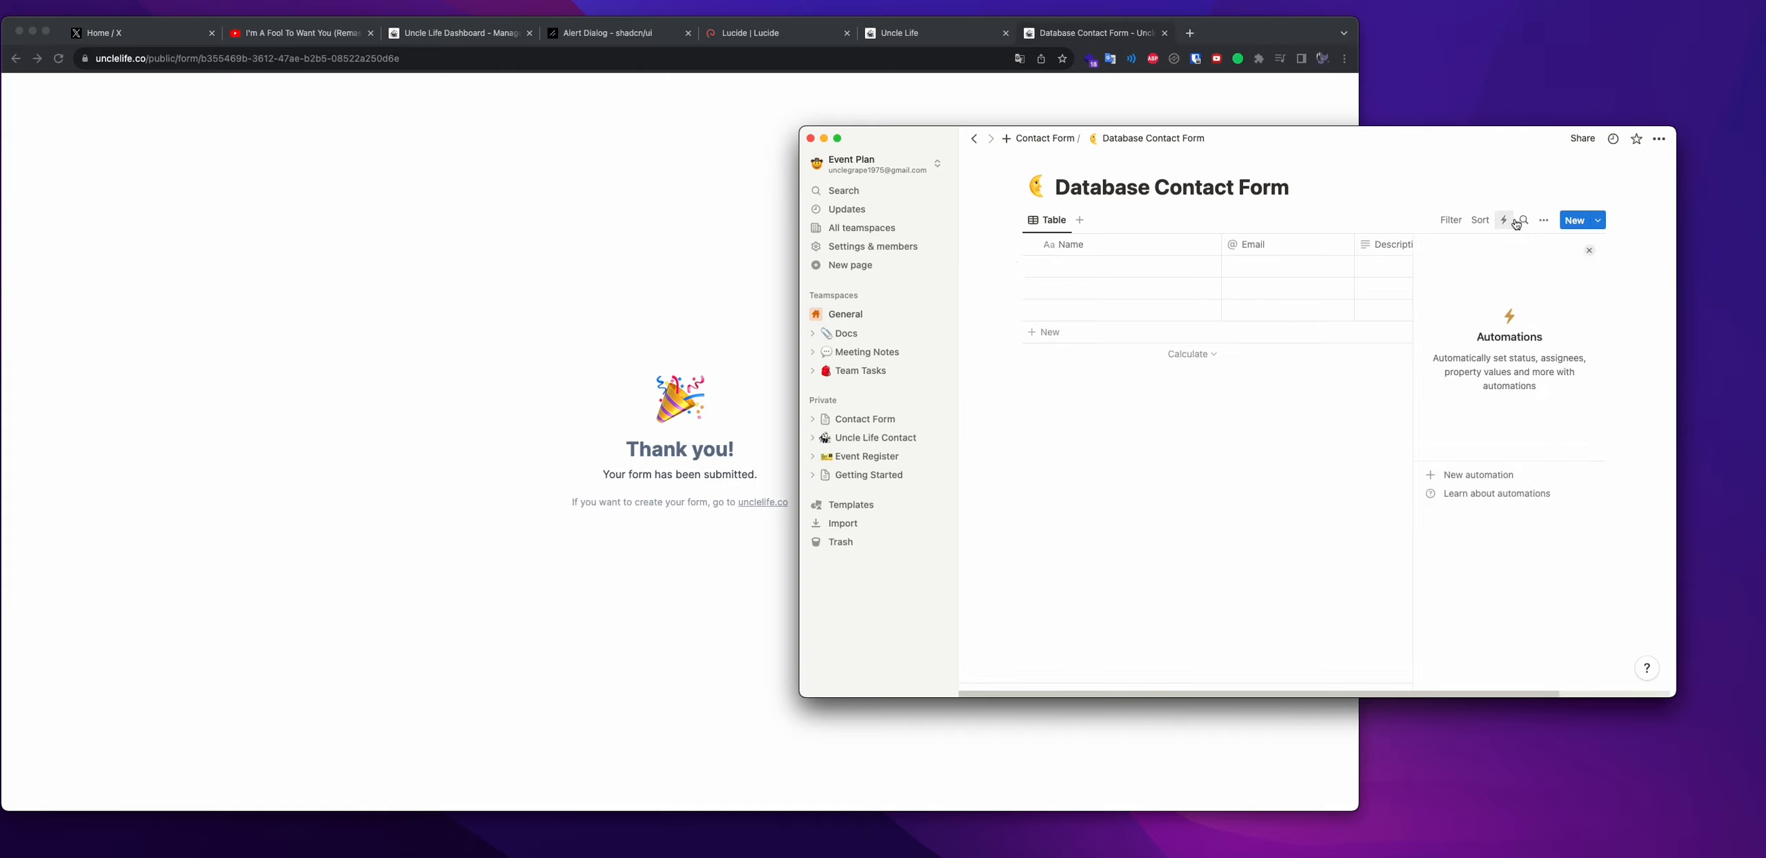
click(894, 420)
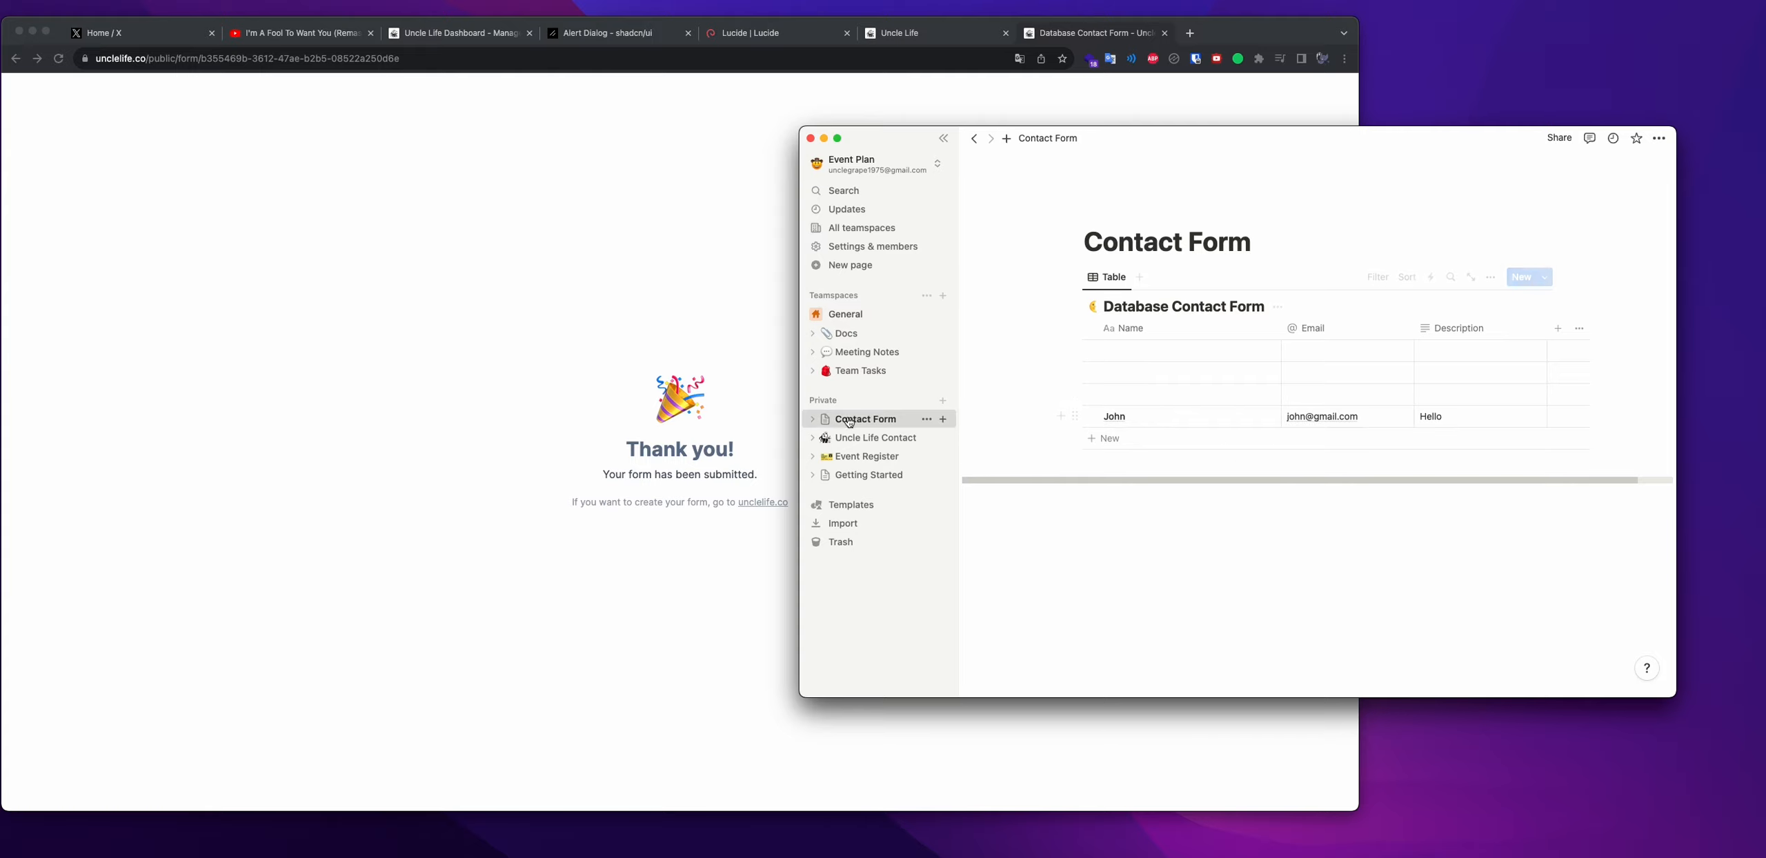
click(812, 419)
click(863, 441)
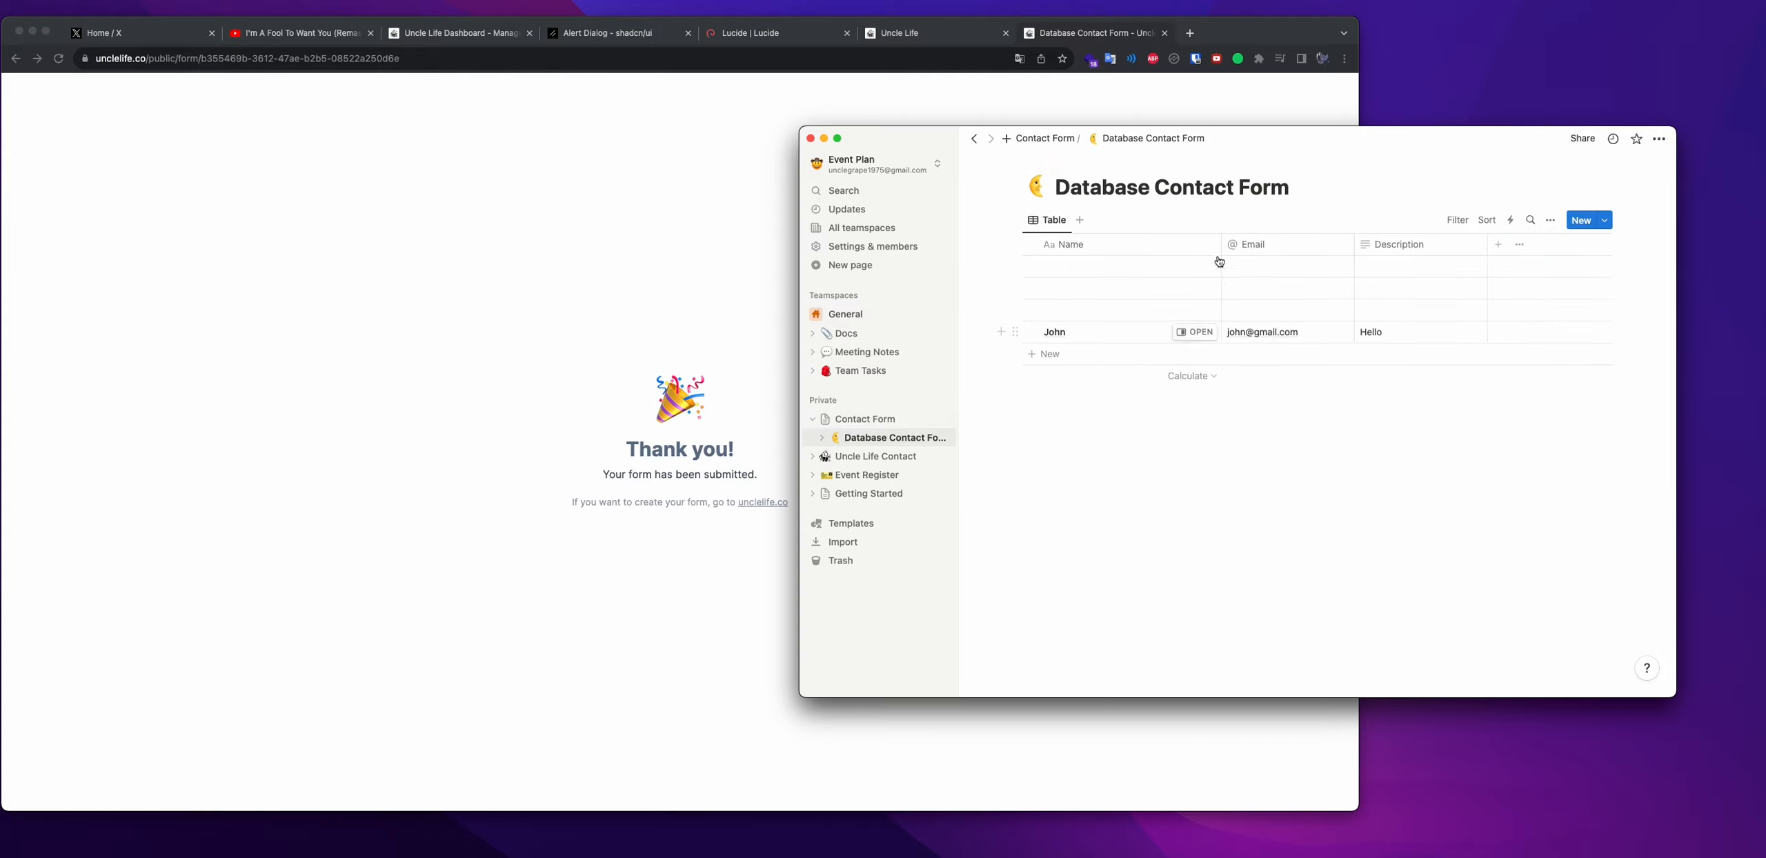
click(593, 327)
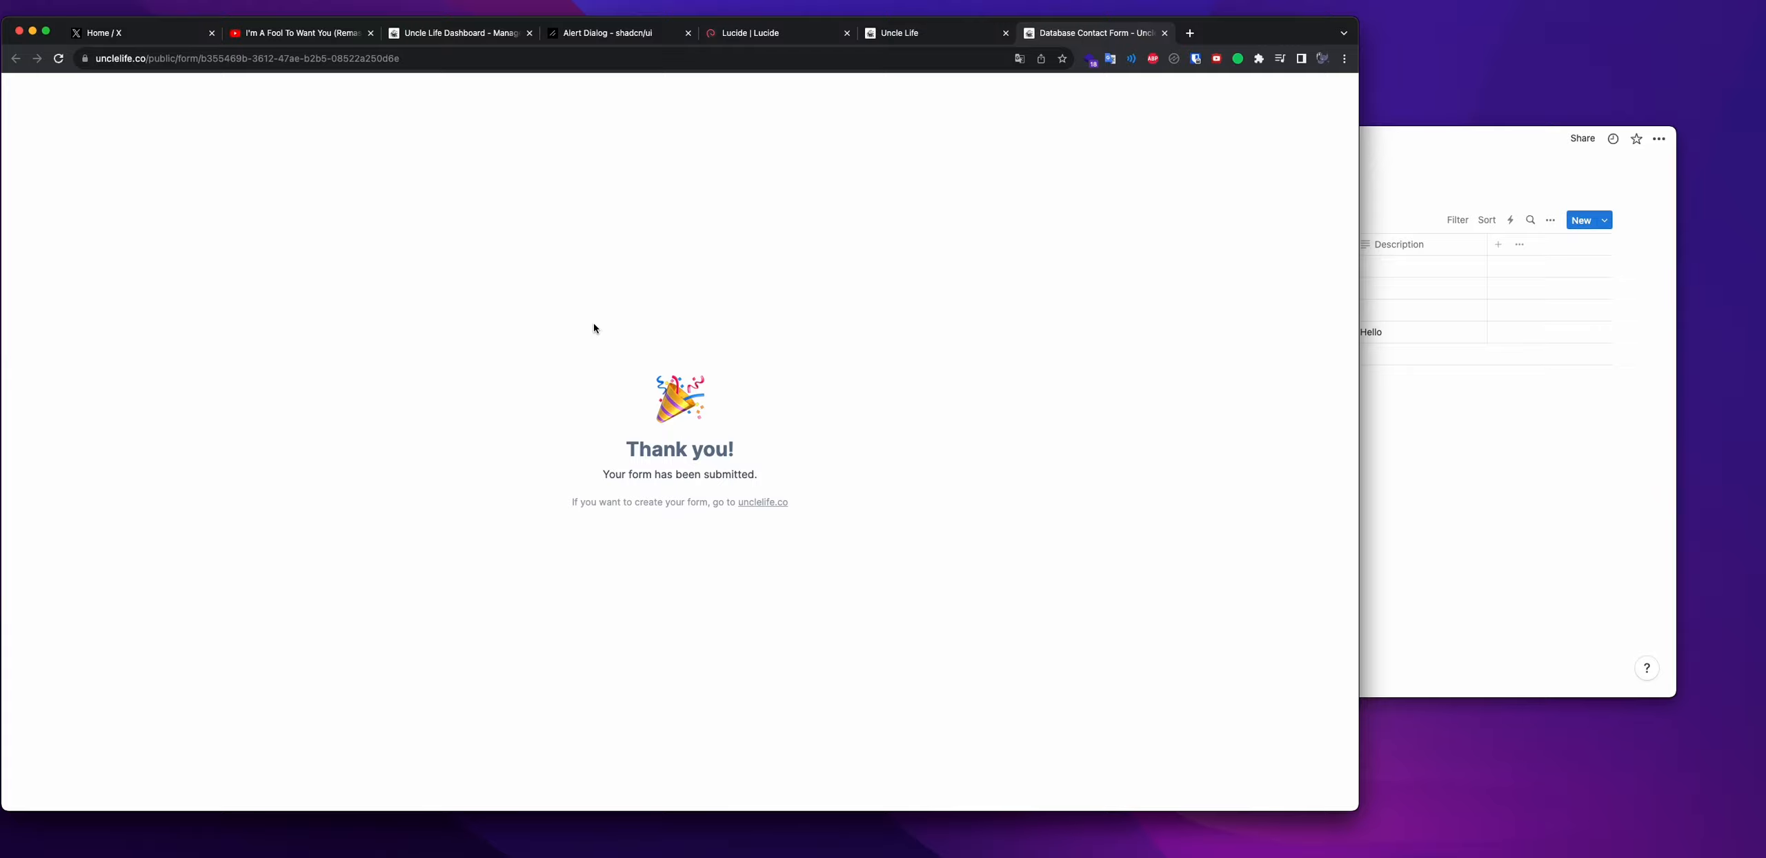
Close the form tab and compare the embed choices: Notion link, website code and QR code
key(super+w)
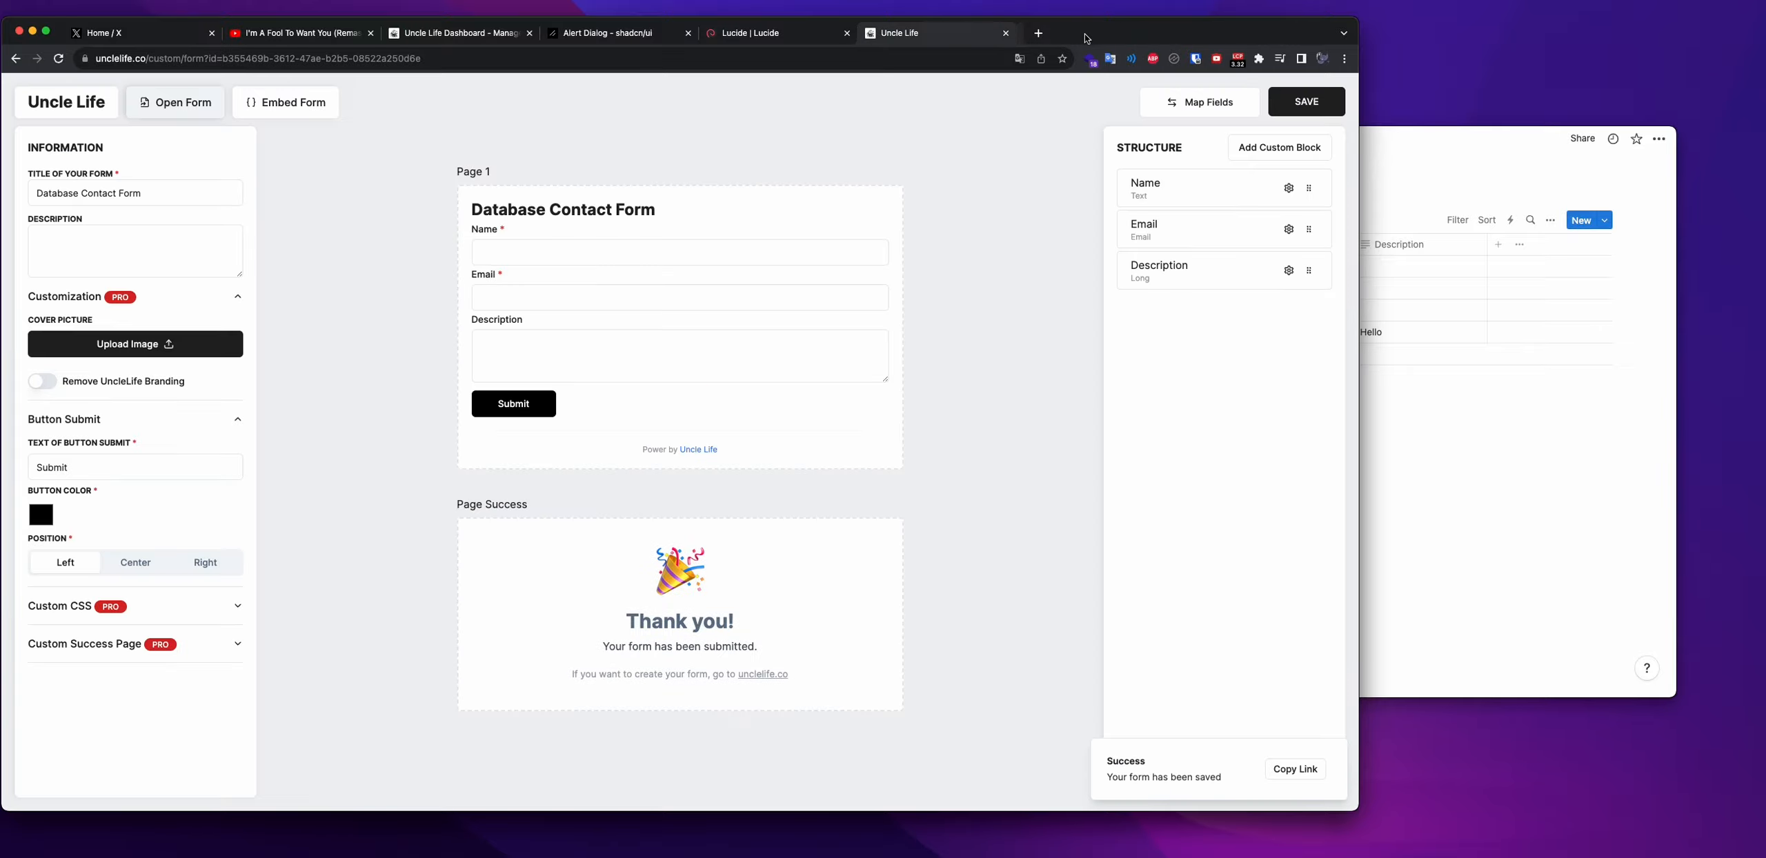
click(283, 102)
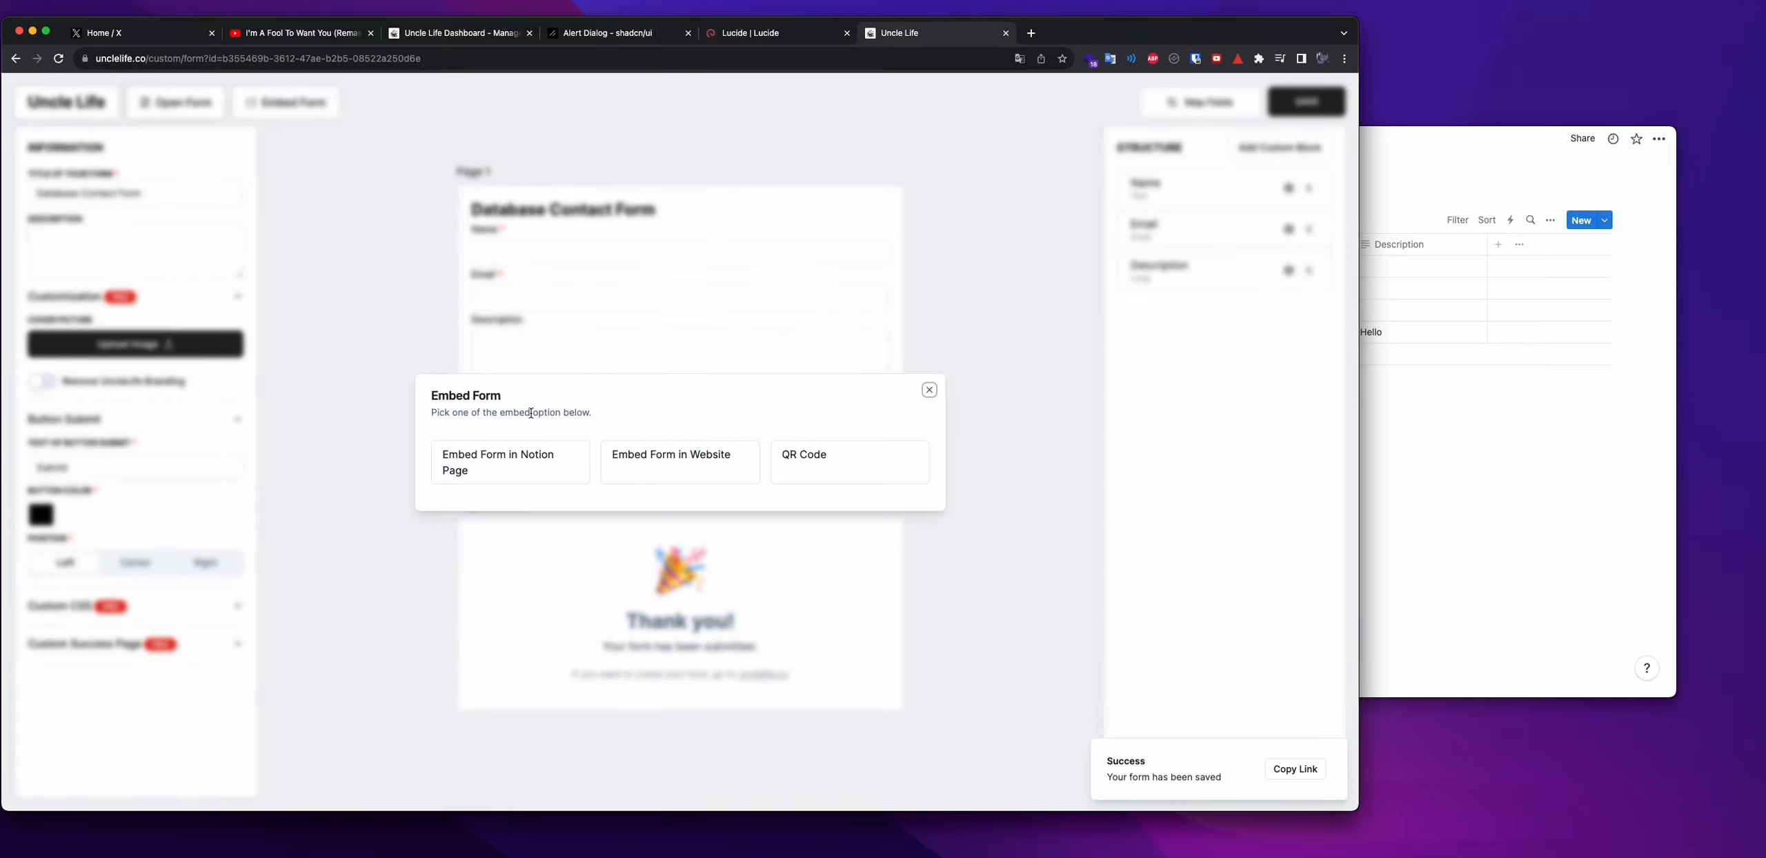
click(548, 457)
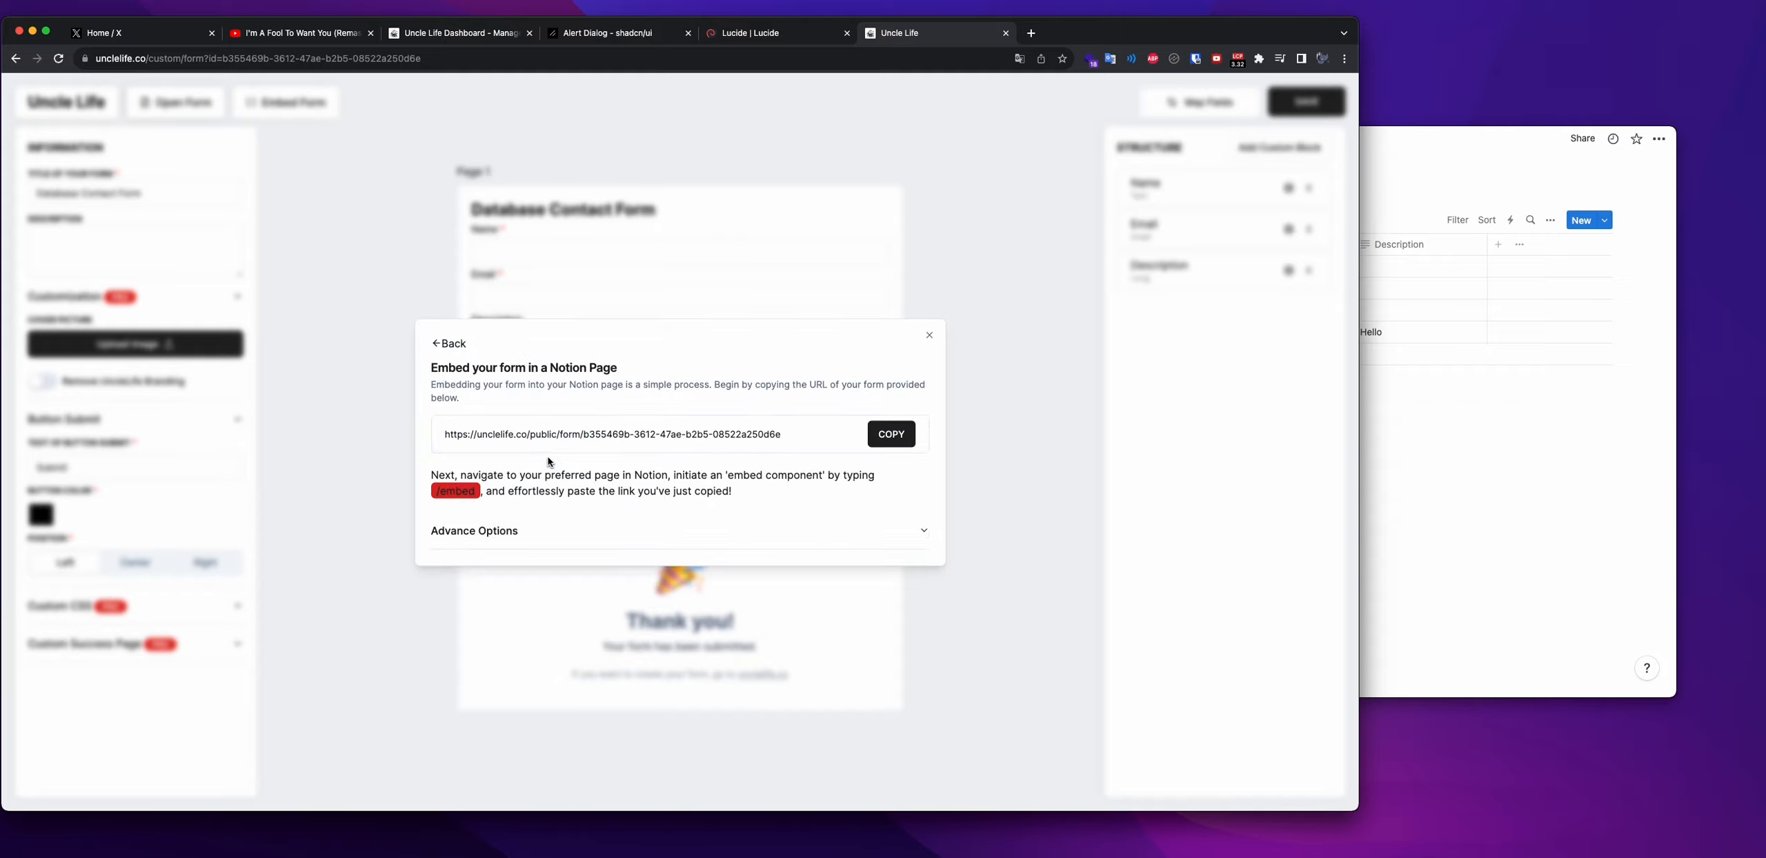
click(453, 349)
click(683, 433)
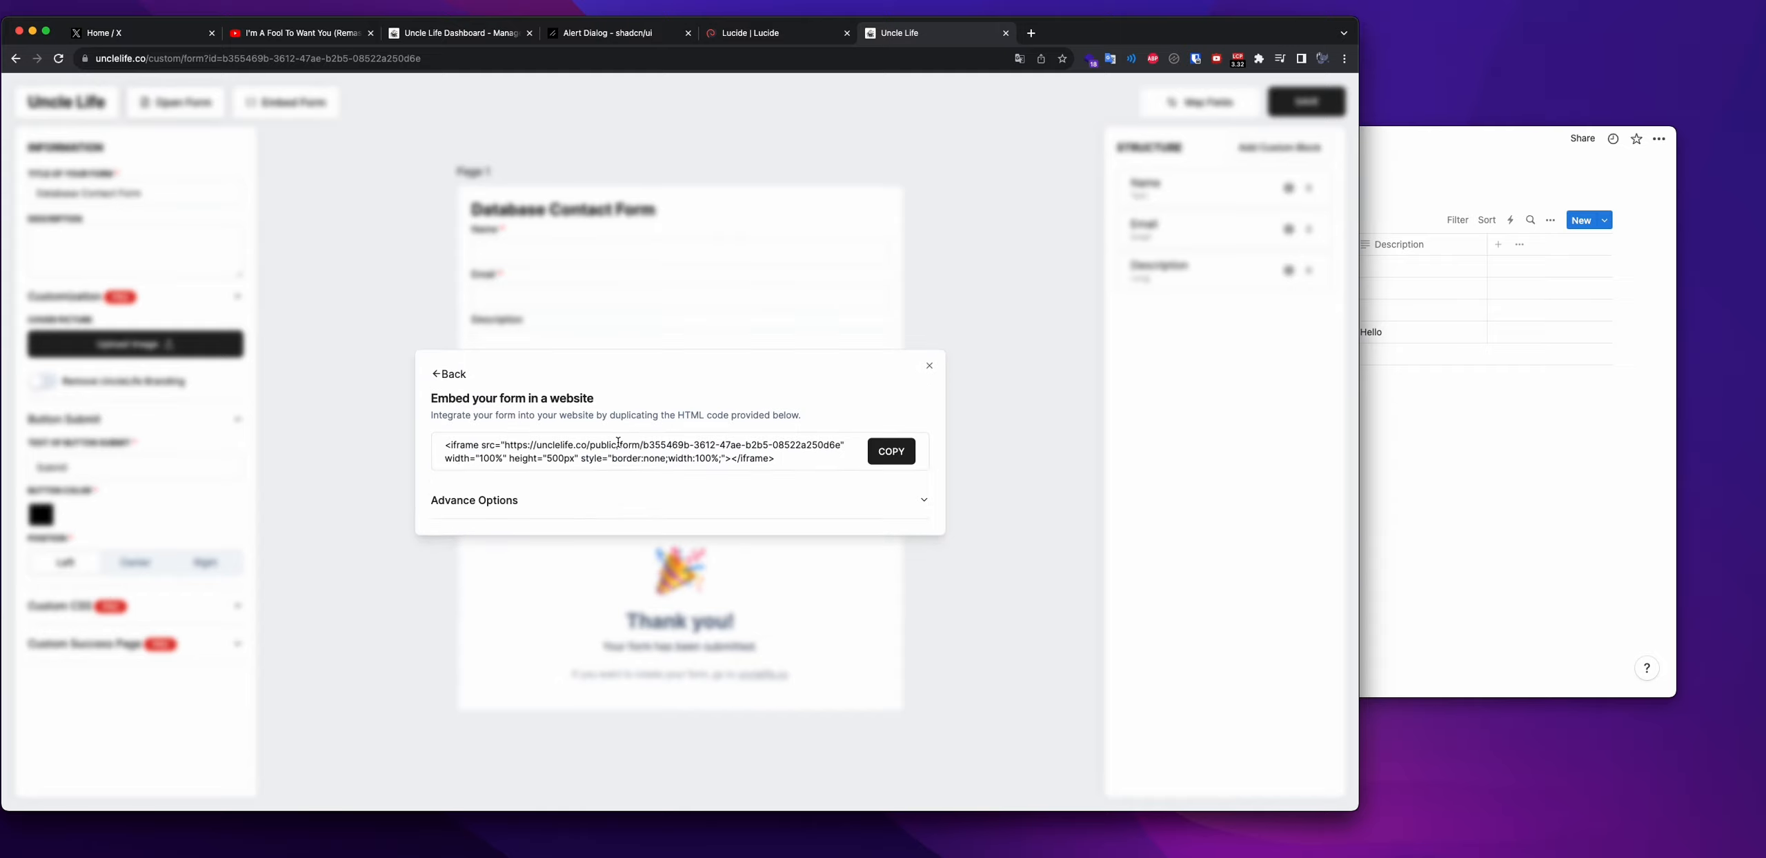
click(449, 374)
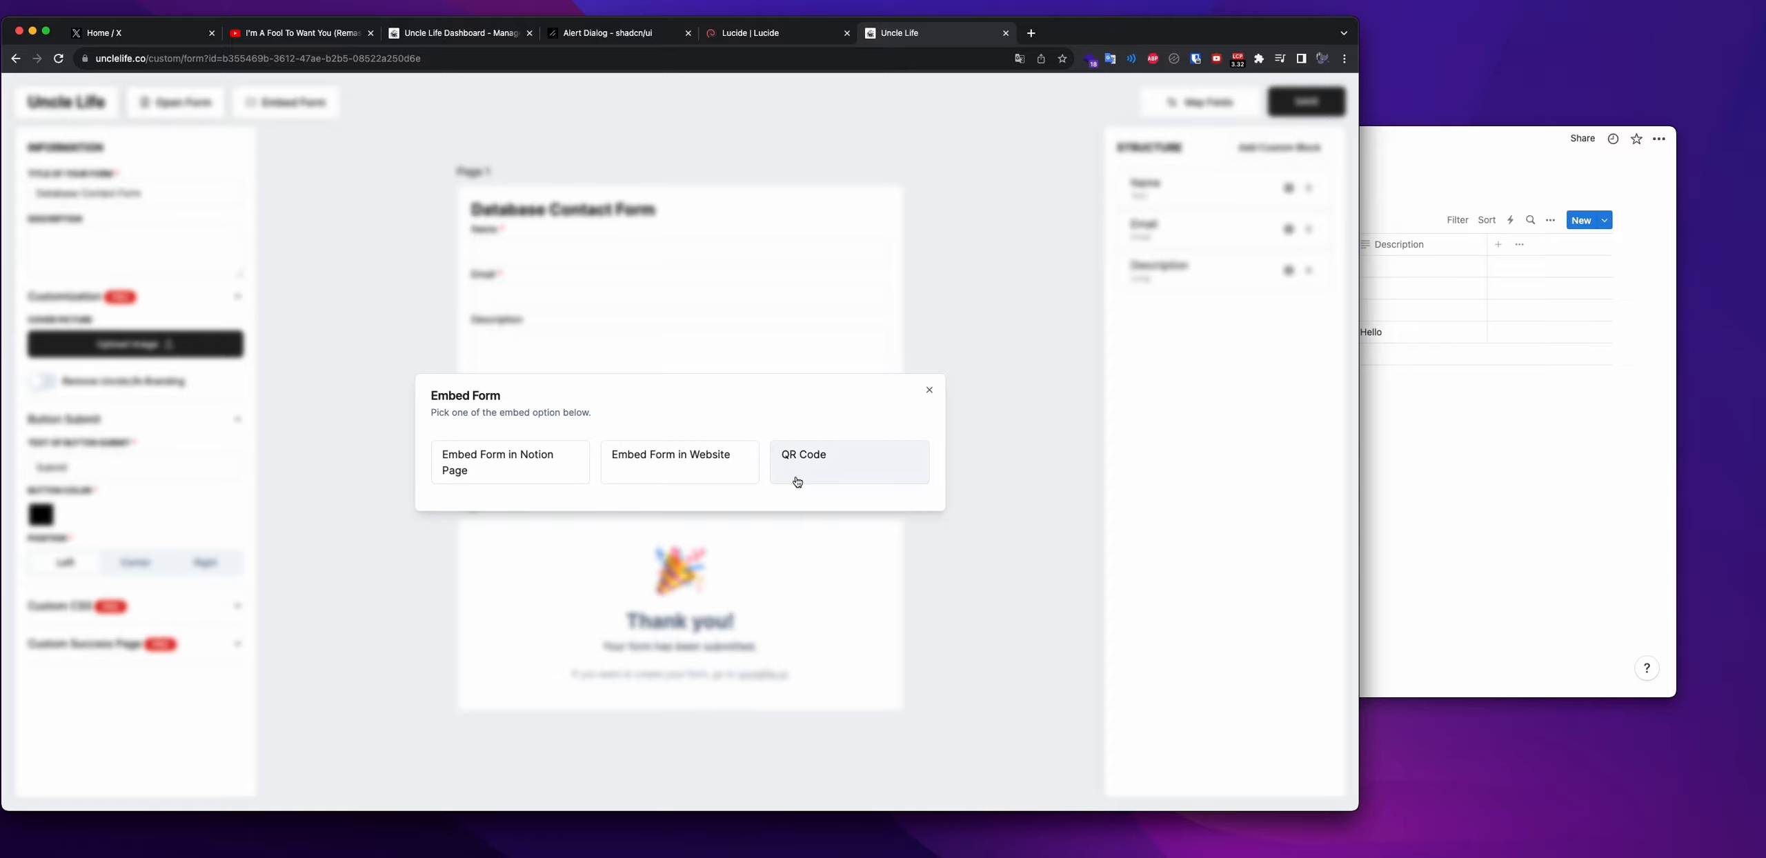
click(798, 476)
click(450, 303)
click(472, 456)
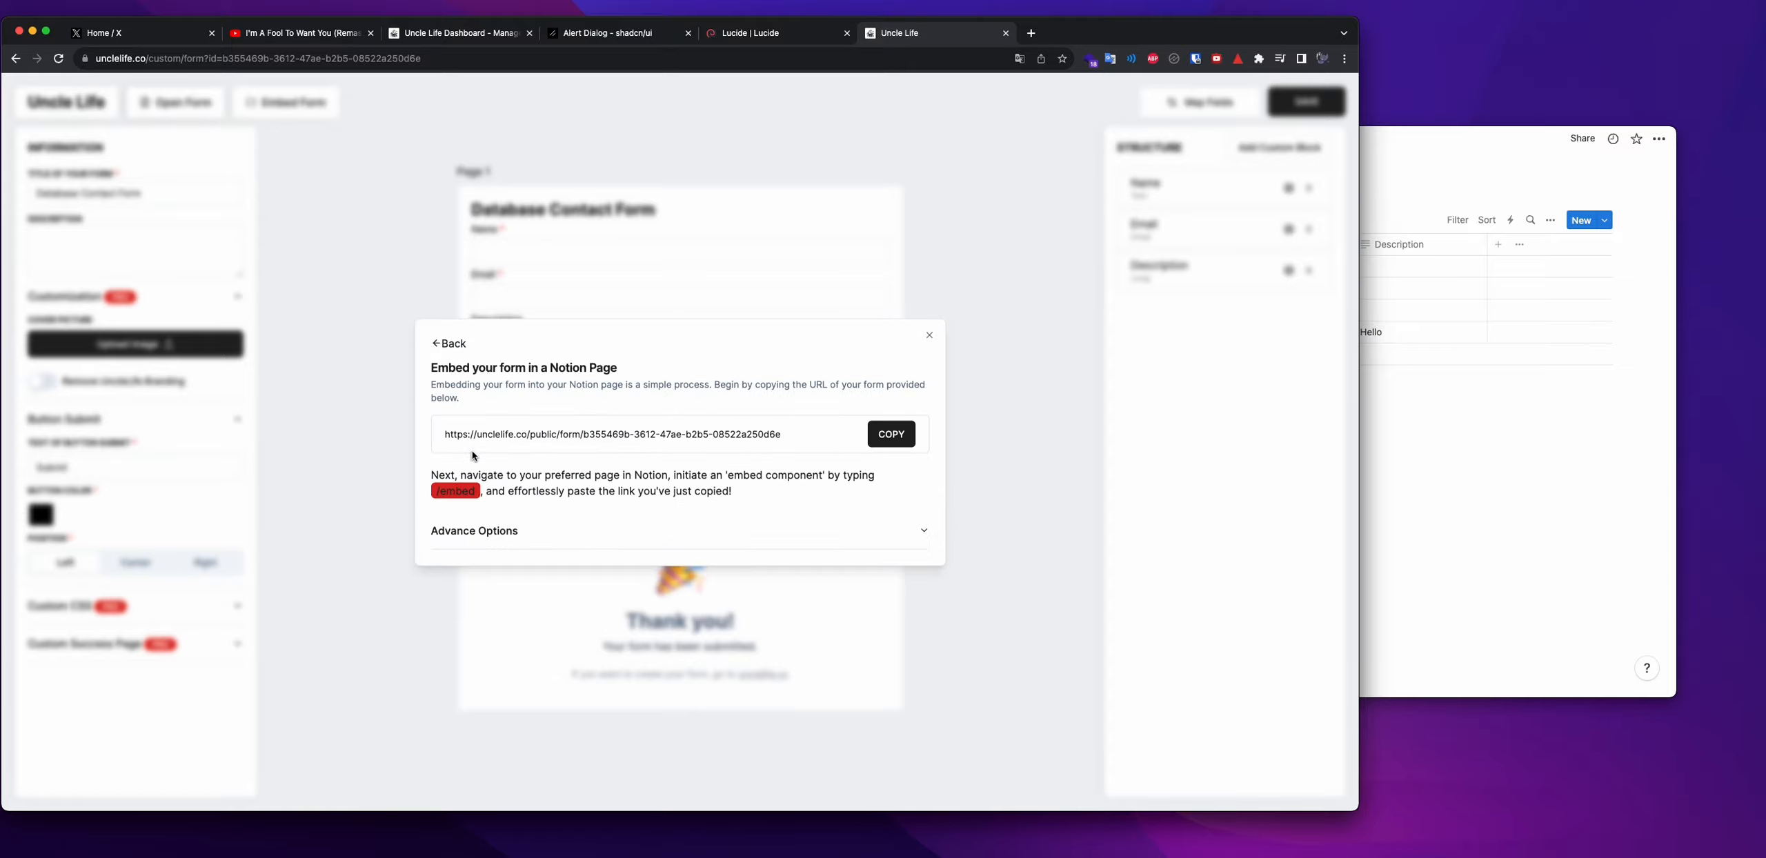
Set the Notion-page embed theme to Light and copy the embed link
click(877, 529)
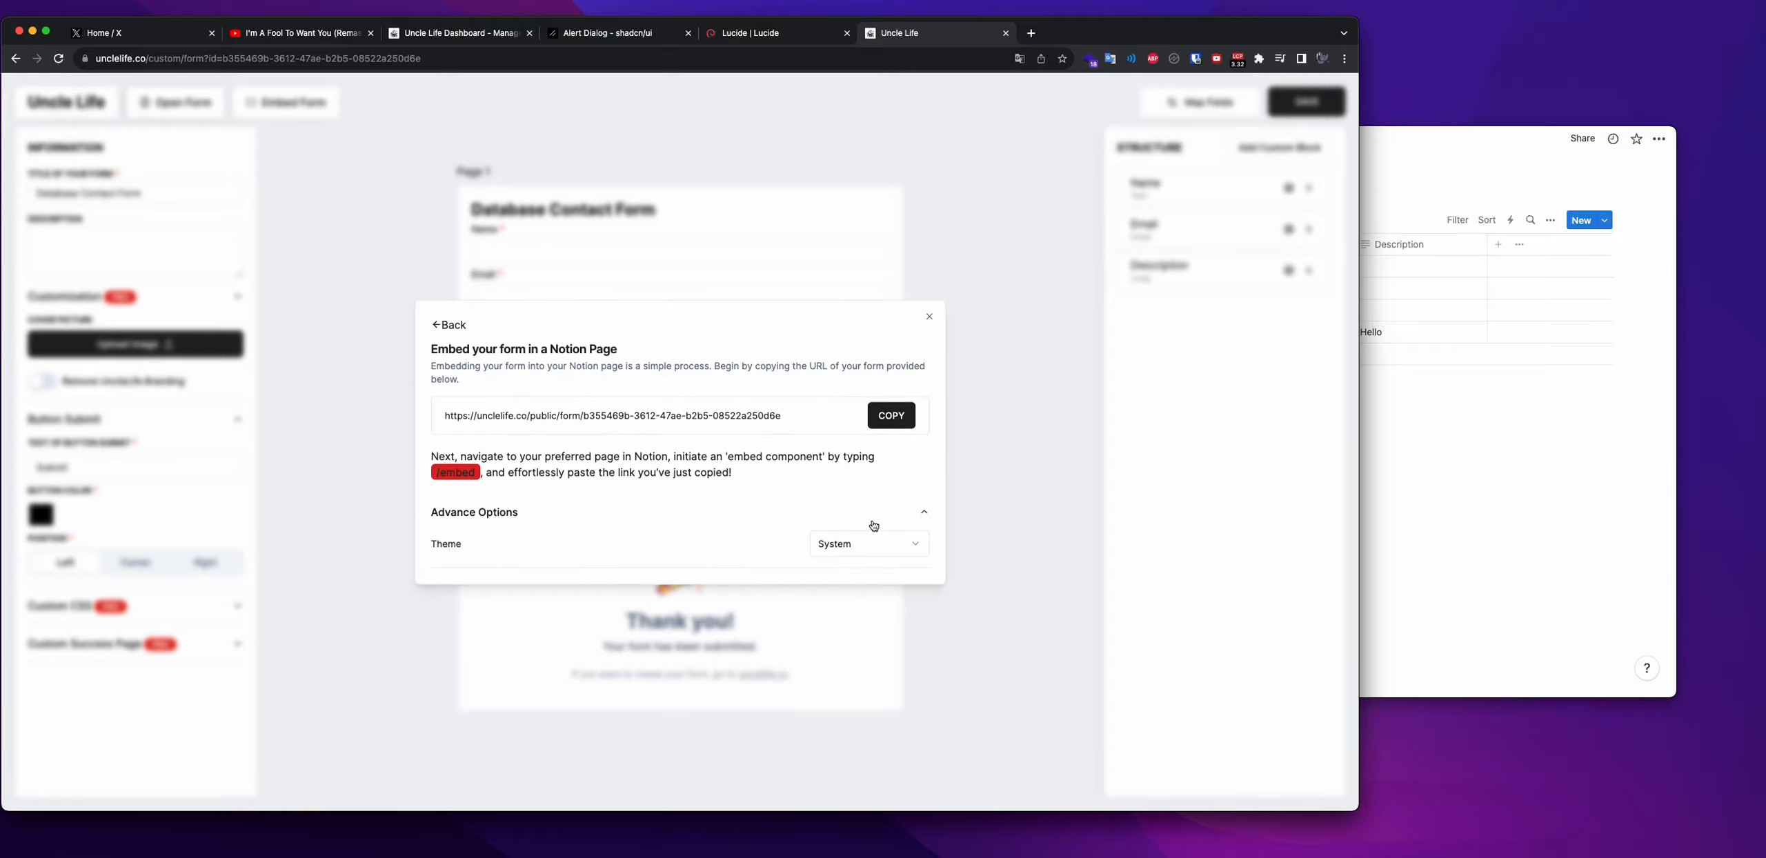
click(863, 550)
click(851, 615)
click(872, 415)
key(super+Tab)
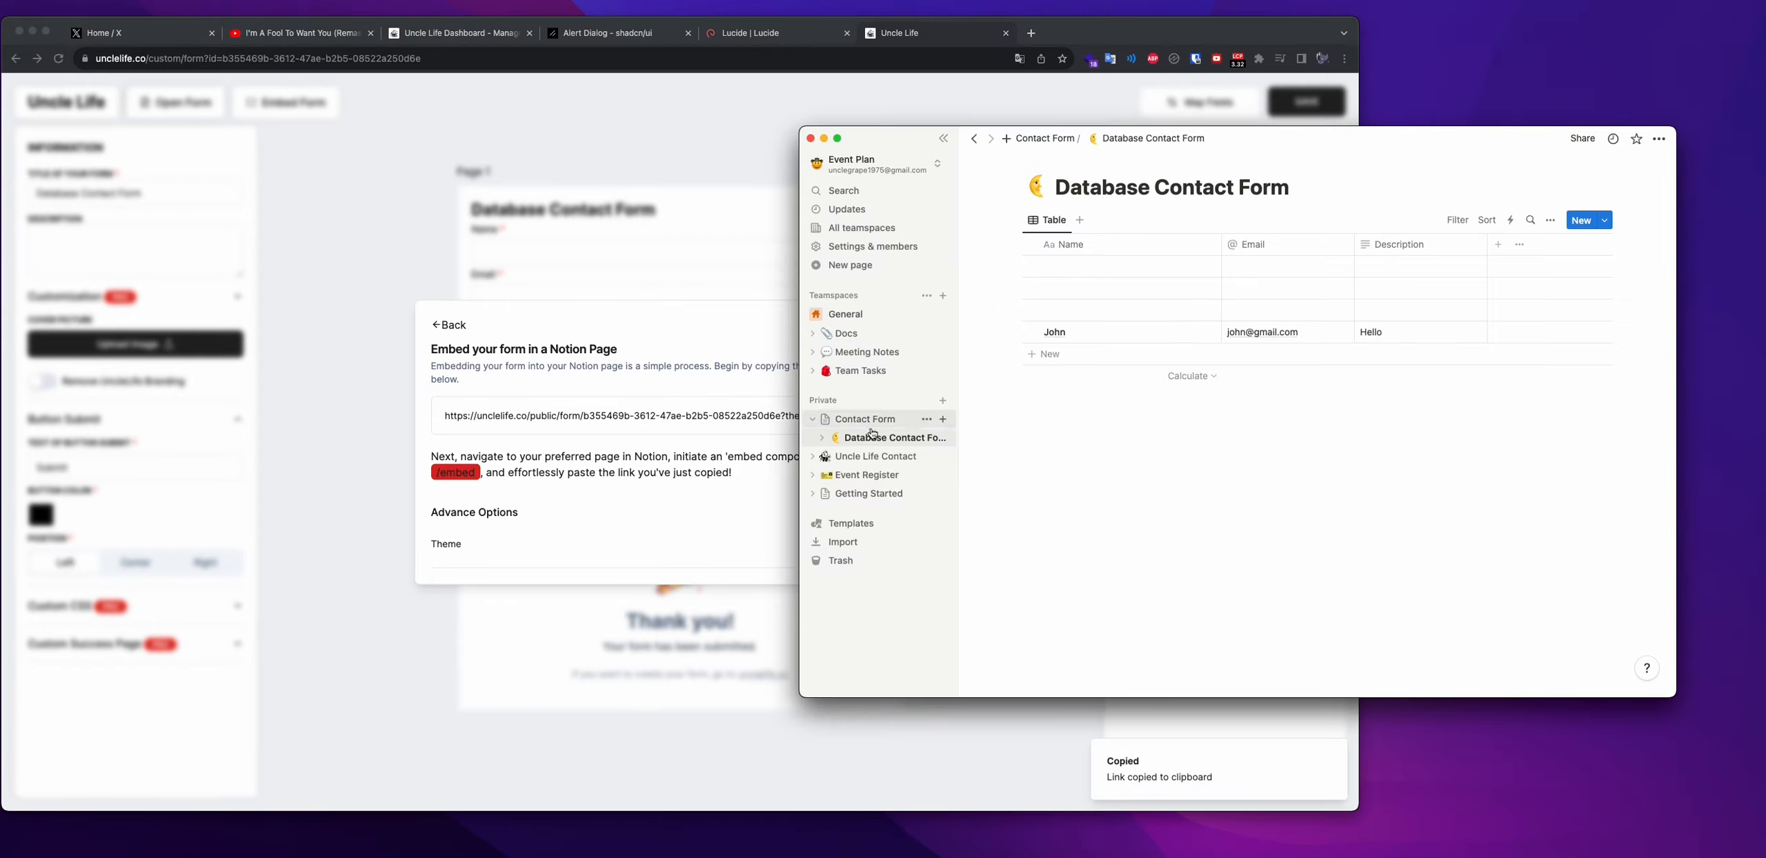
On the Contact Form page, paste the copied UncleLife form link below the title as an embed
click(1317, 187)
click(865, 419)
click(1279, 254)
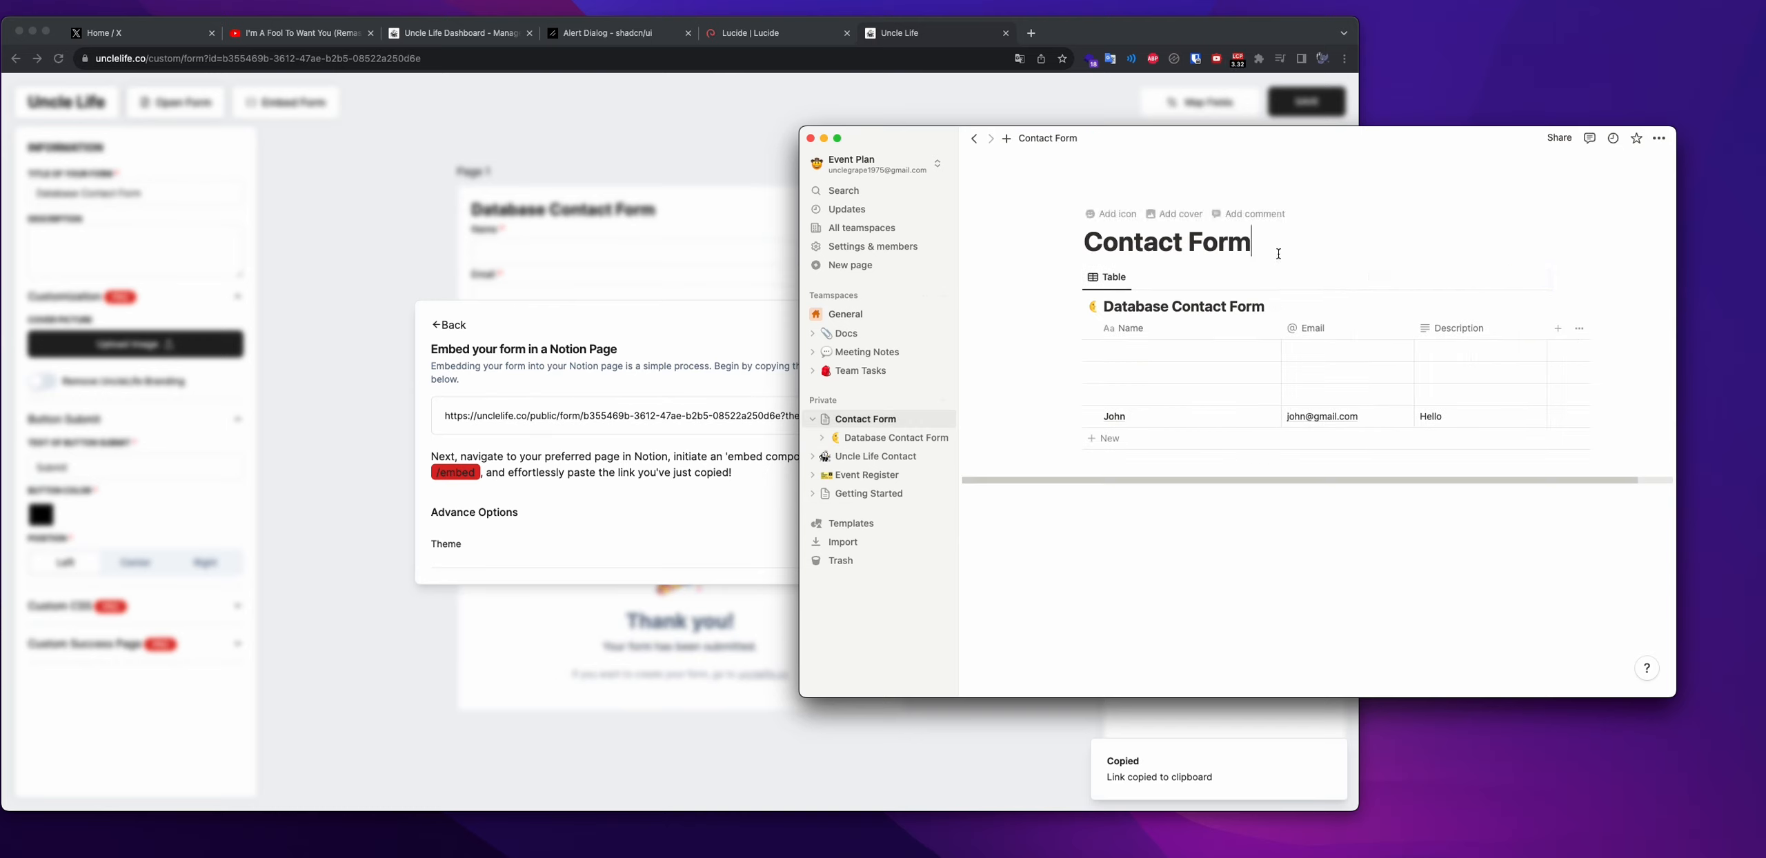
key(Return)
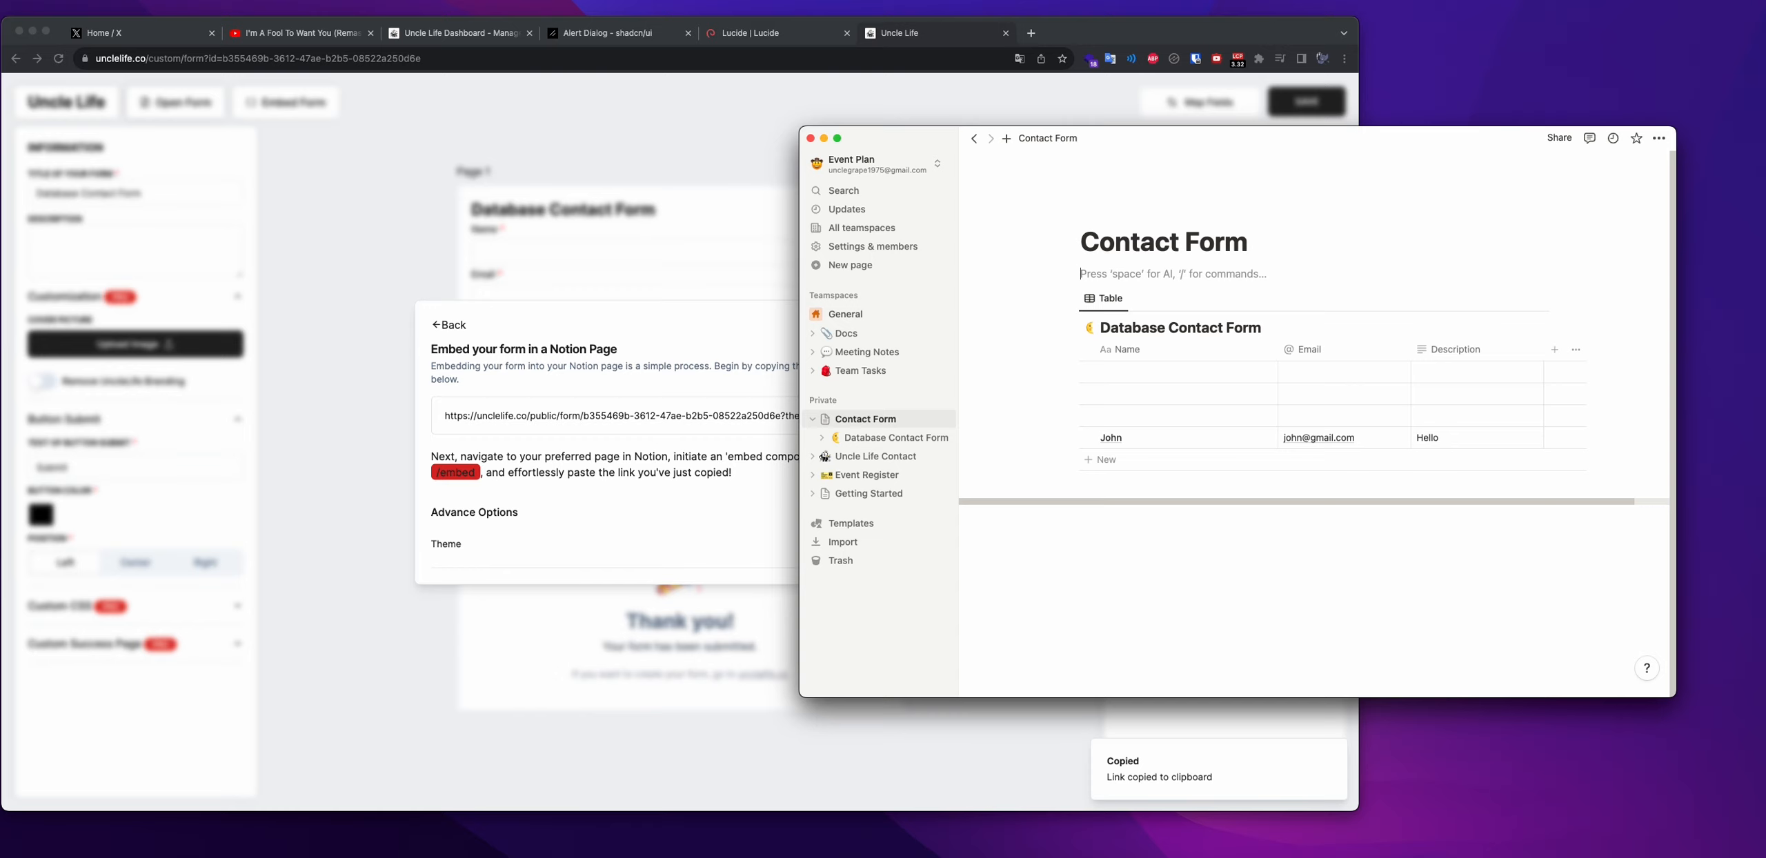
key(super+v)
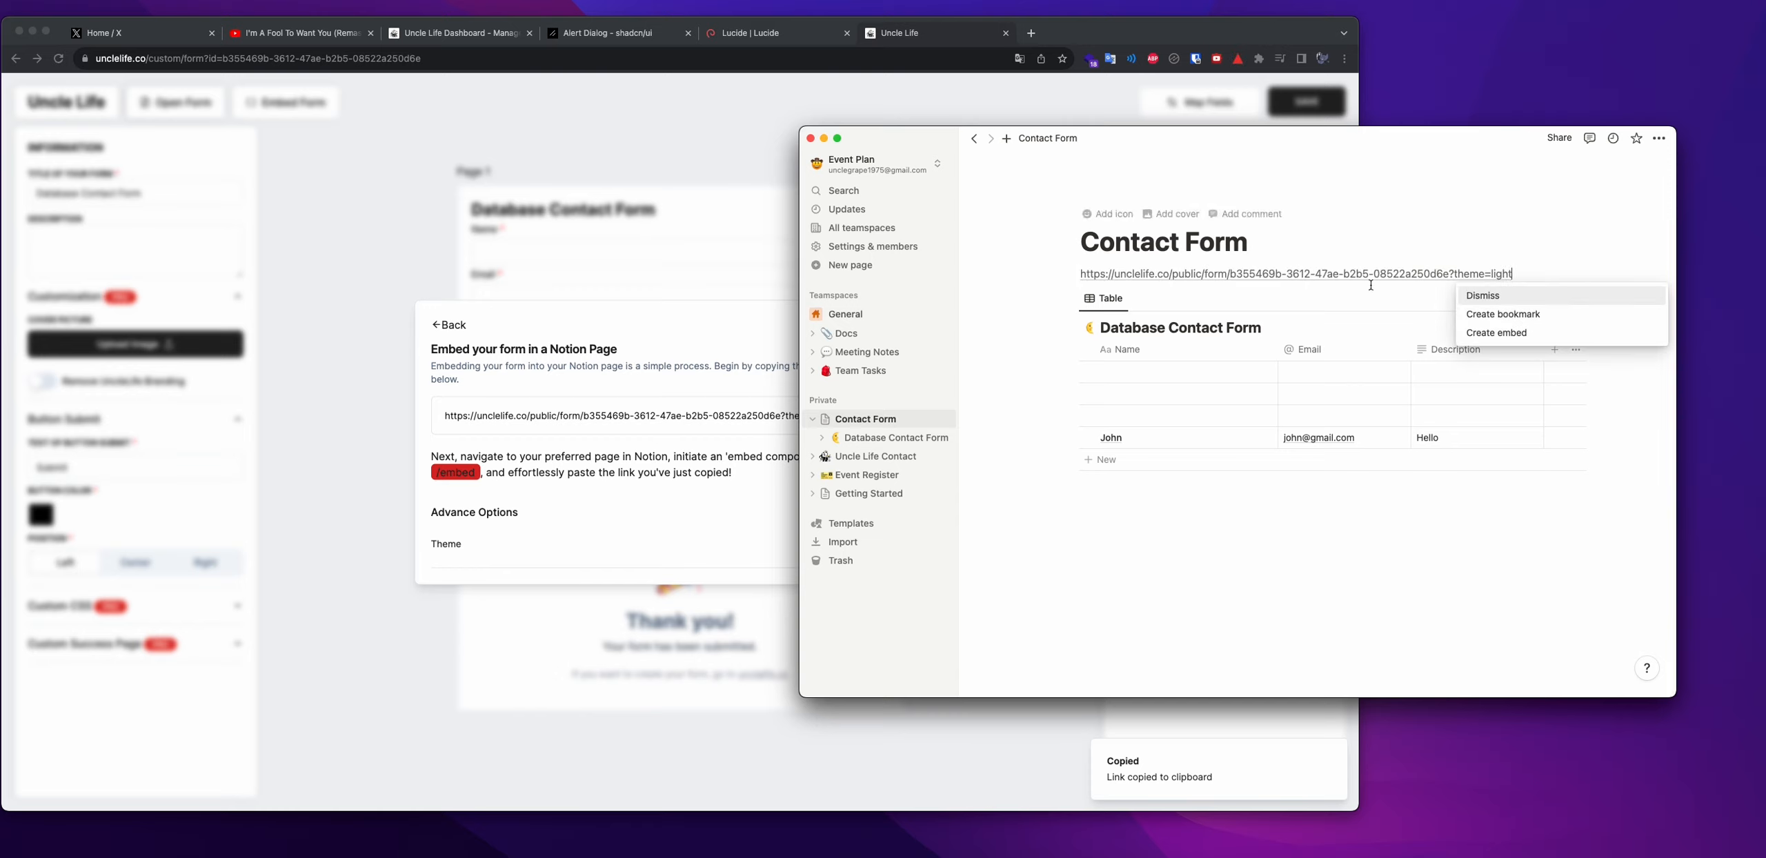
click(1494, 335)
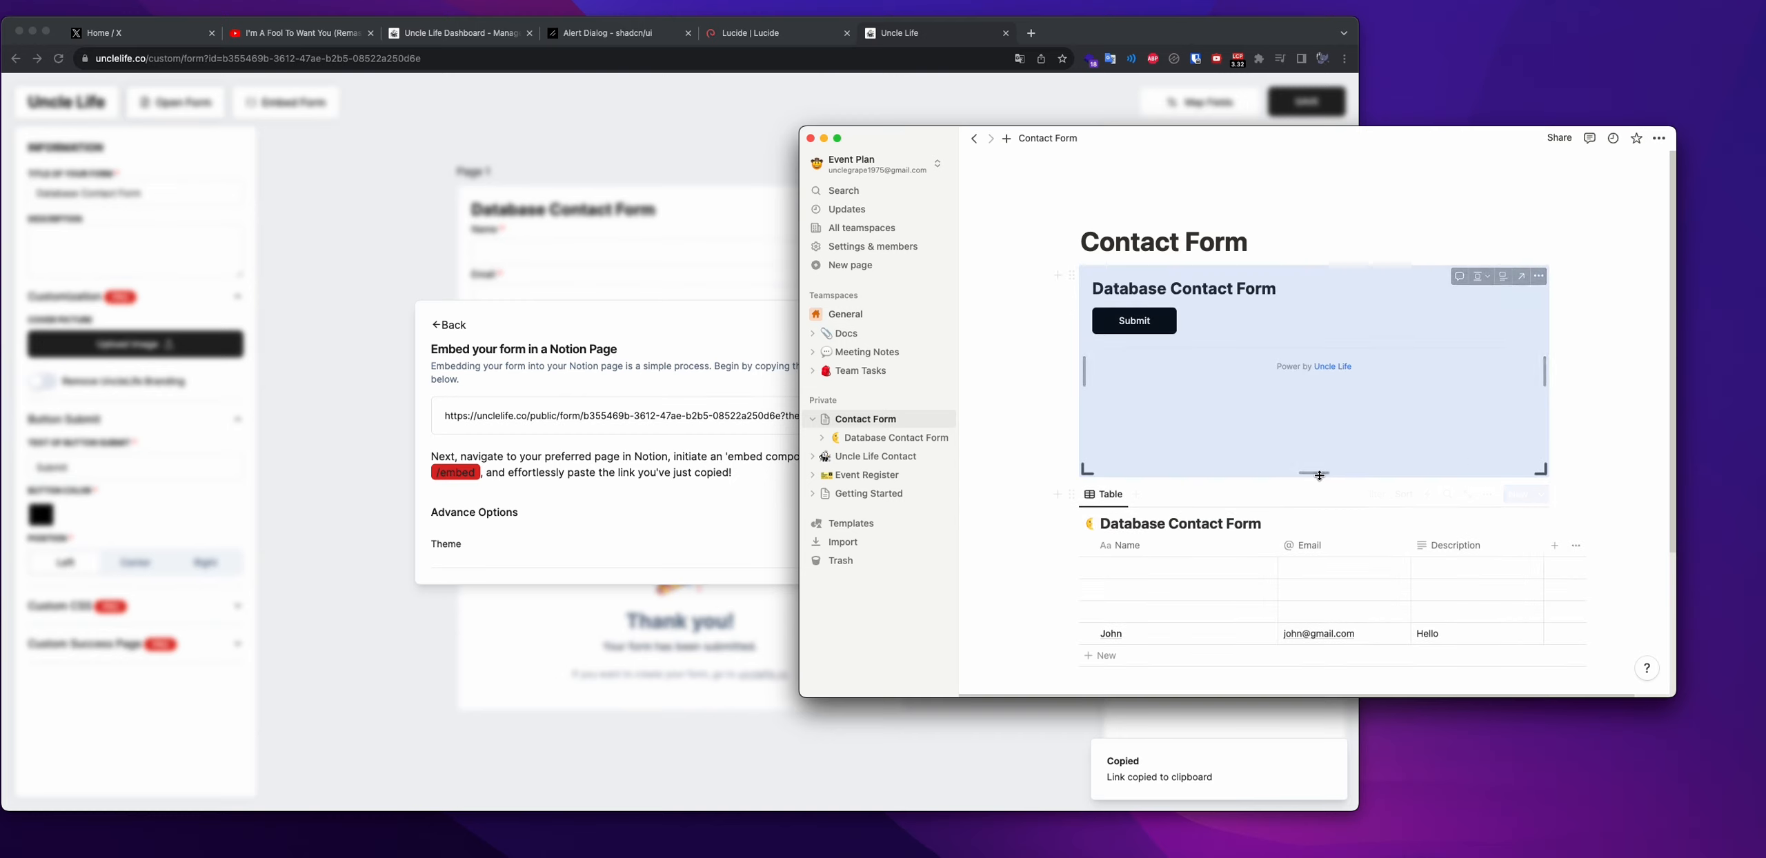
Drag the embed taller so the whole form is visible, then return to UncleLife
drag(1316, 473, 1321, 548)
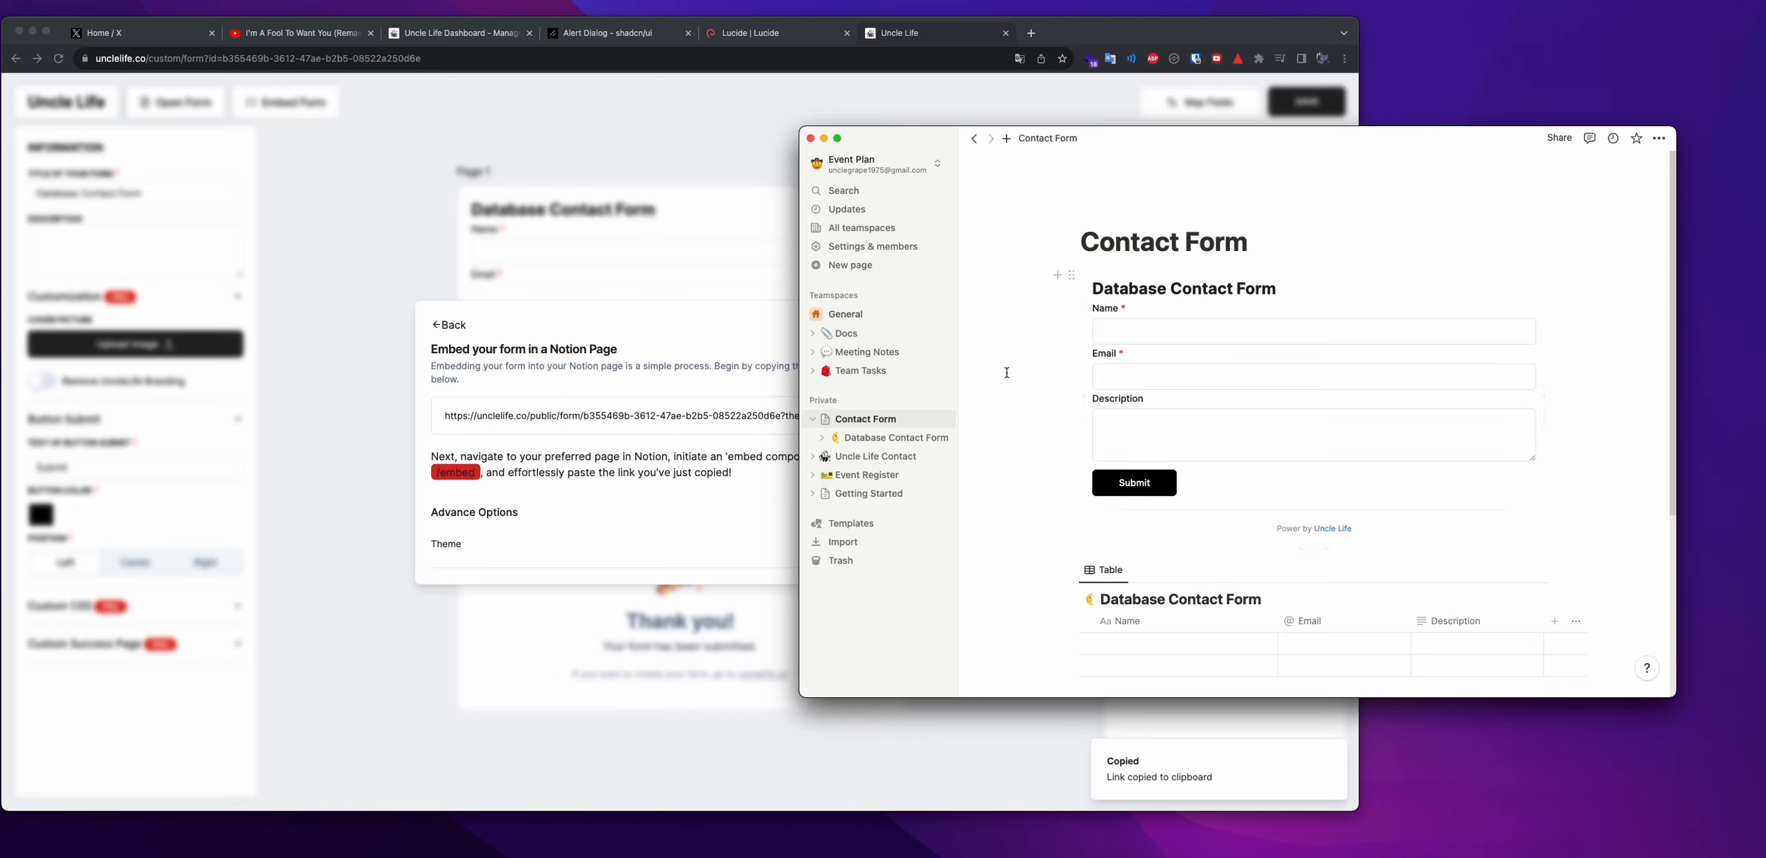
scroll(1048, 376, down, 4)
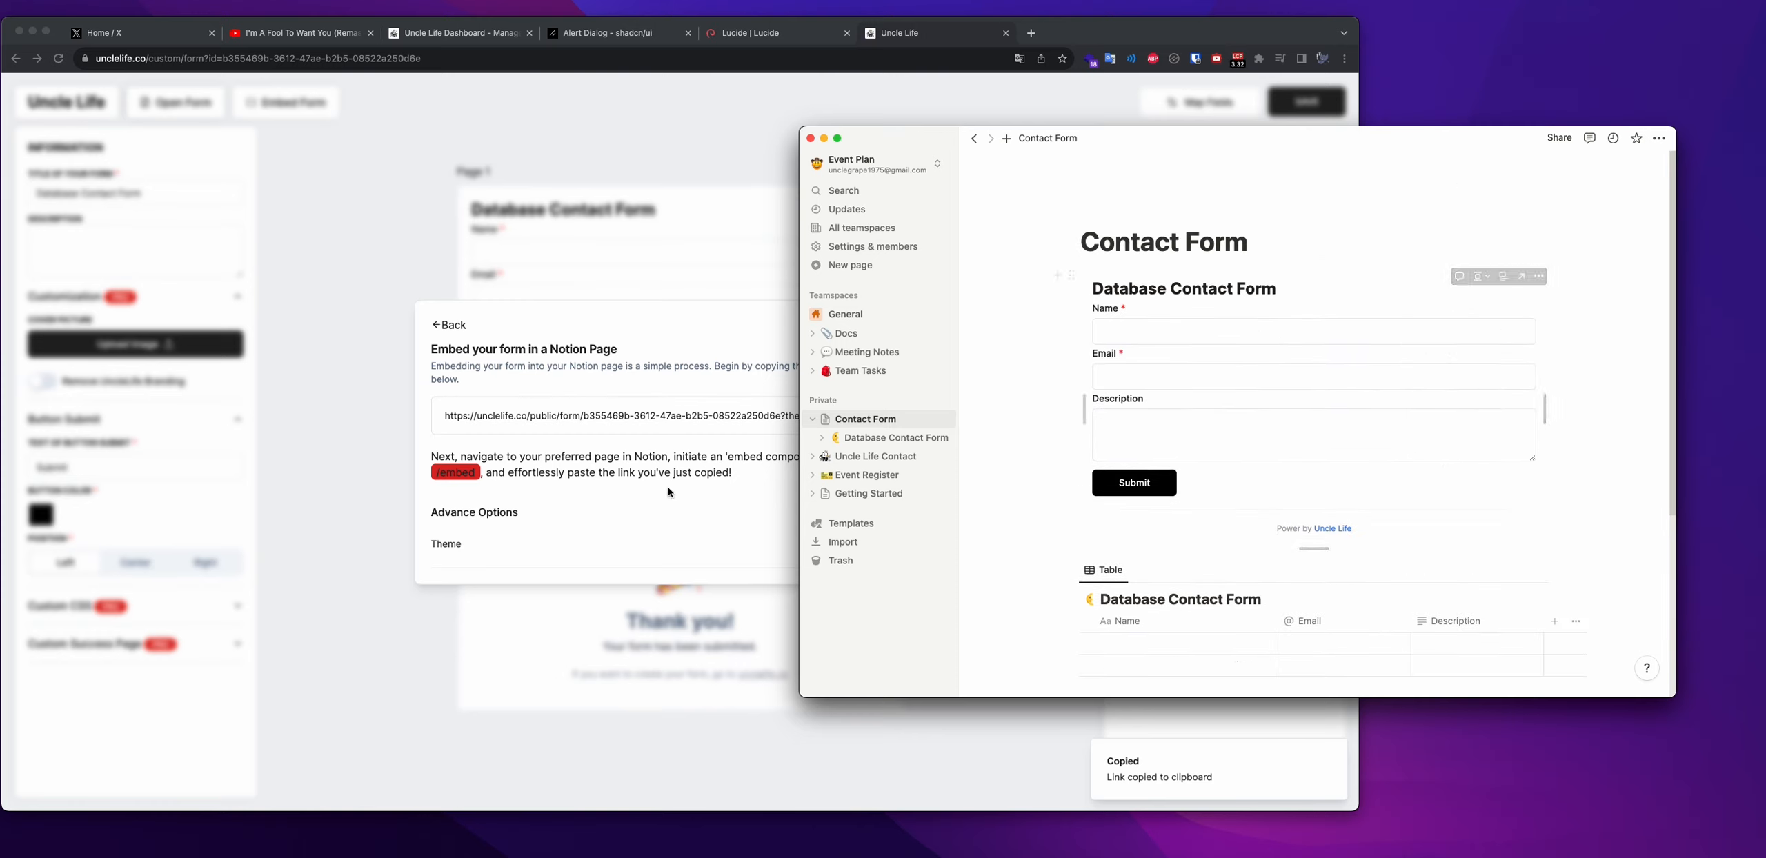
click(648, 505)
Close the embed dialog, set Button Submit Position to Right, and save the form
click(930, 318)
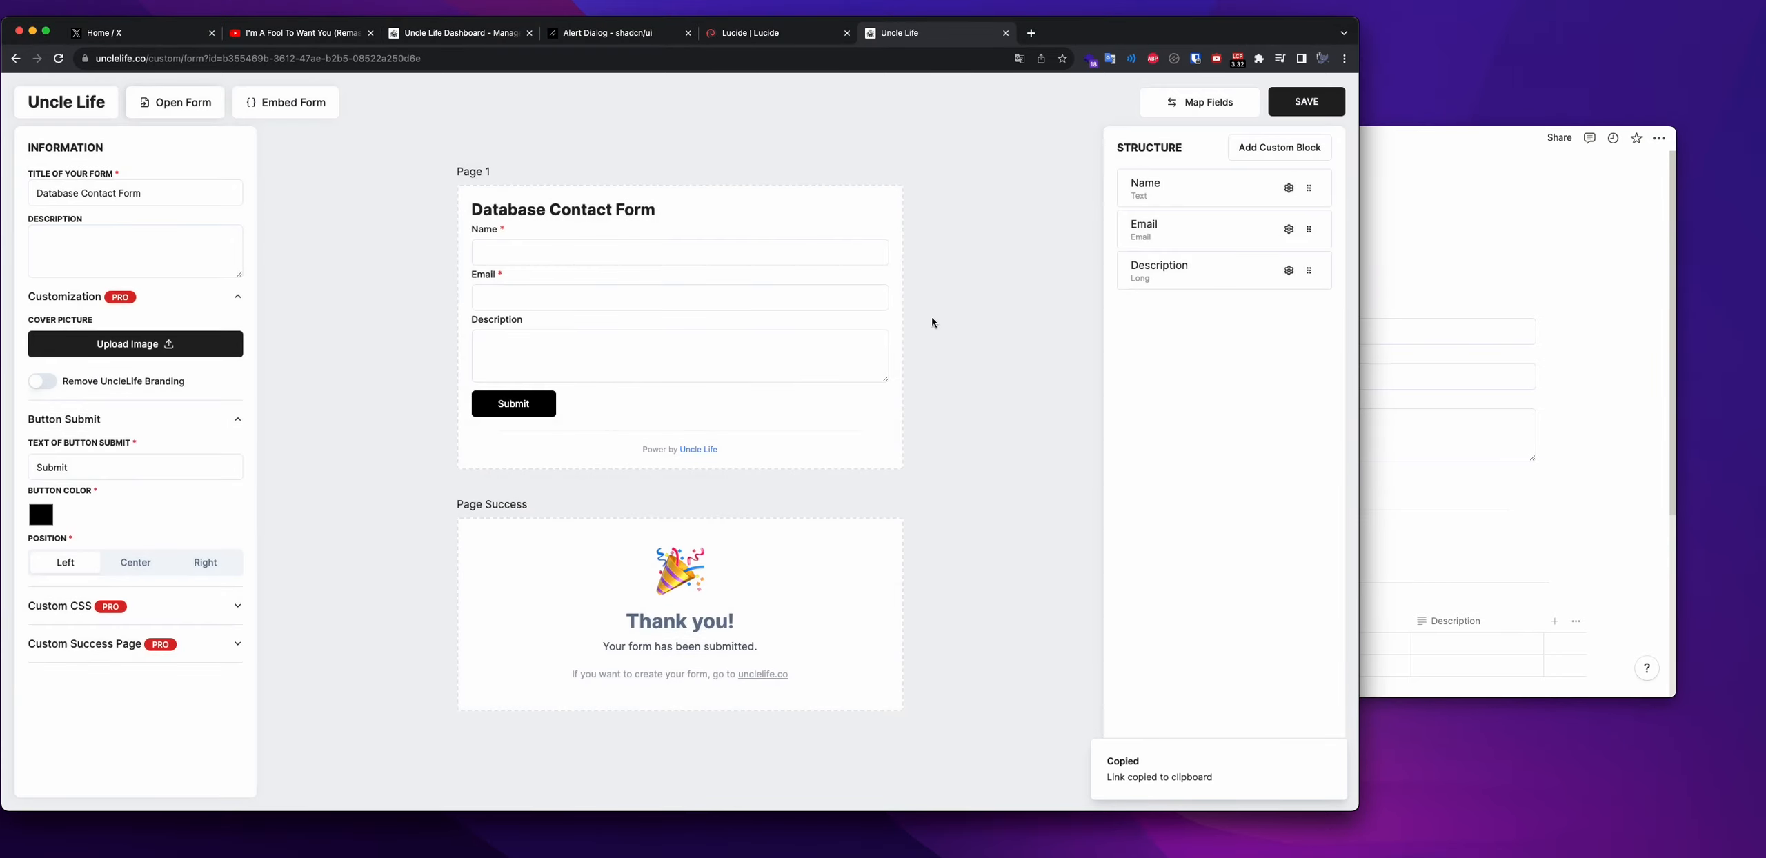
click(1290, 148)
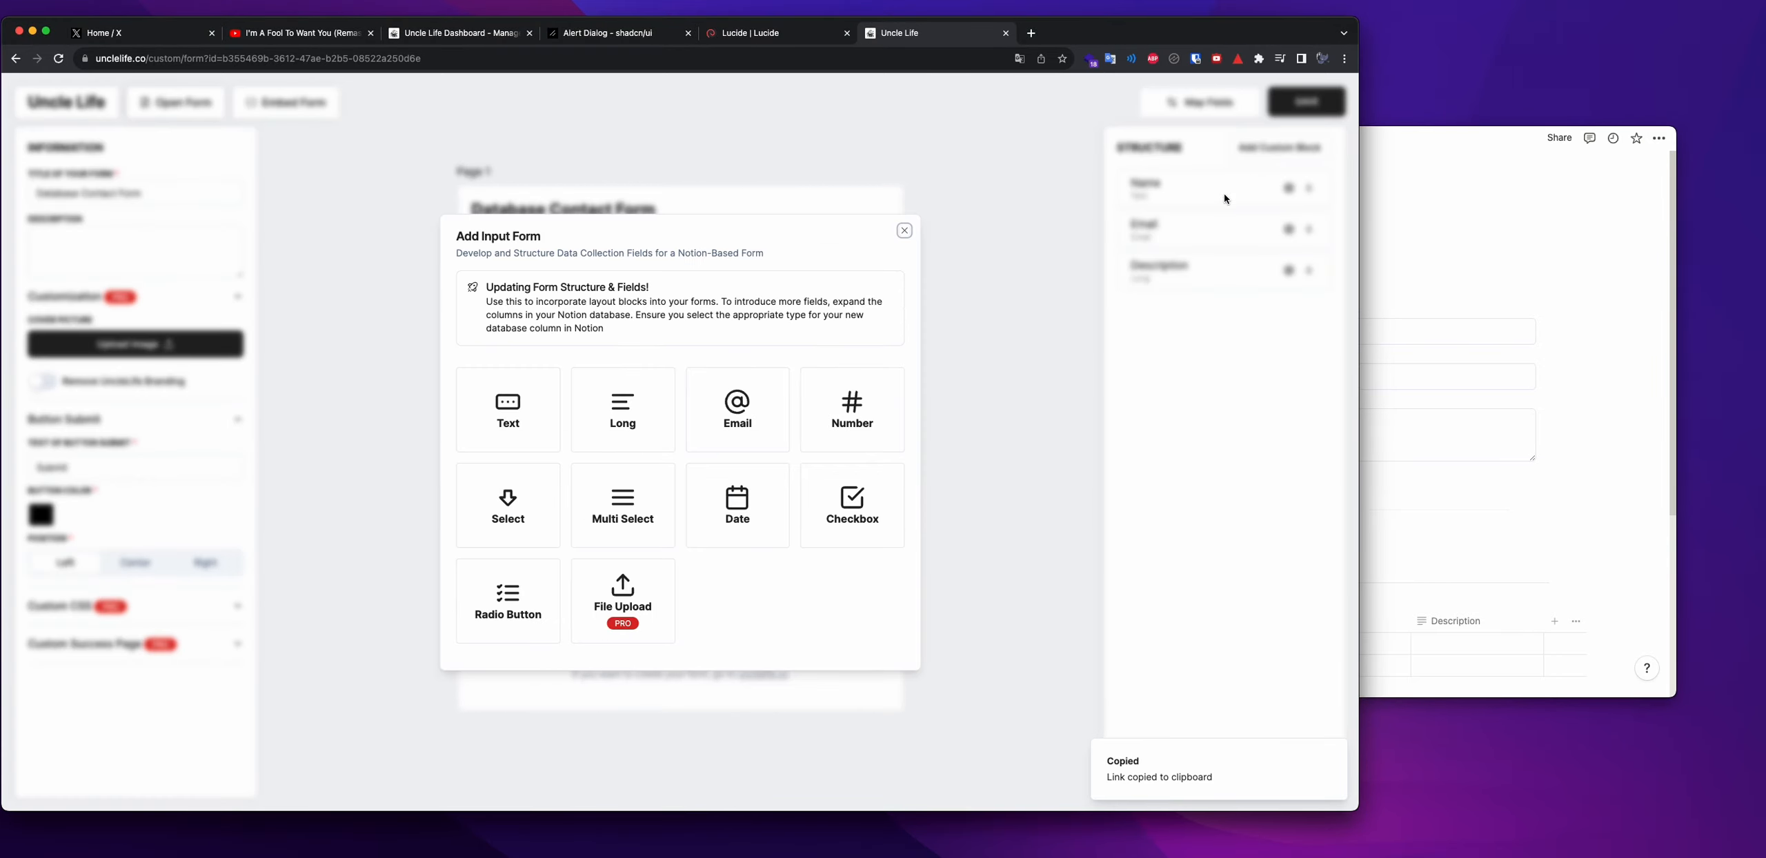
click(904, 233)
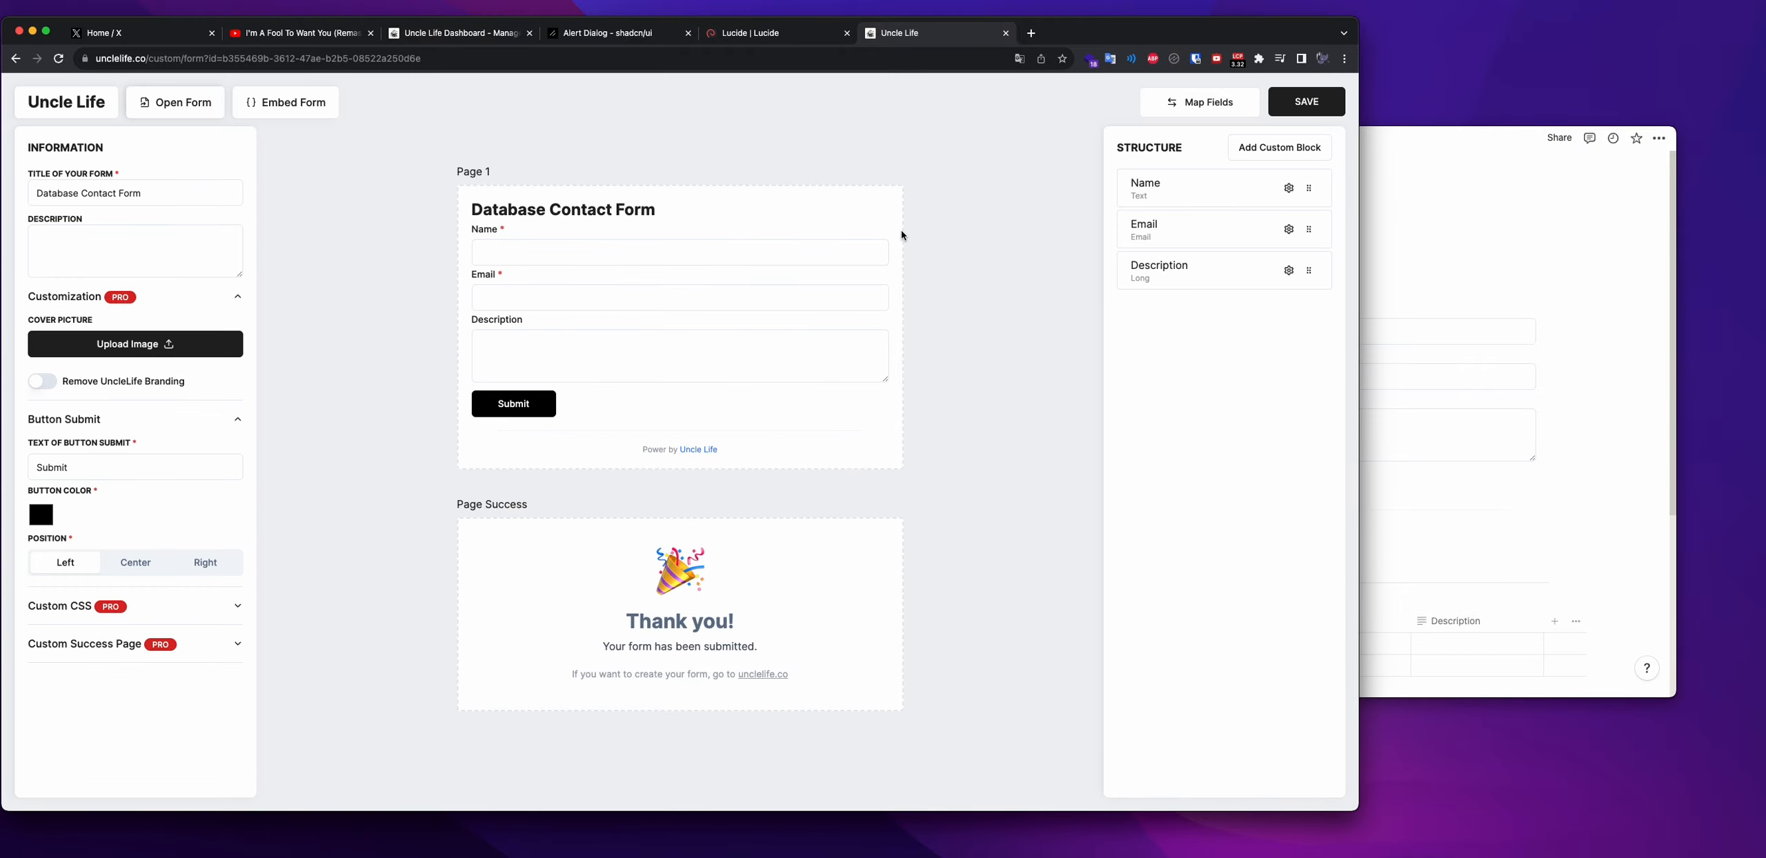
click(1299, 150)
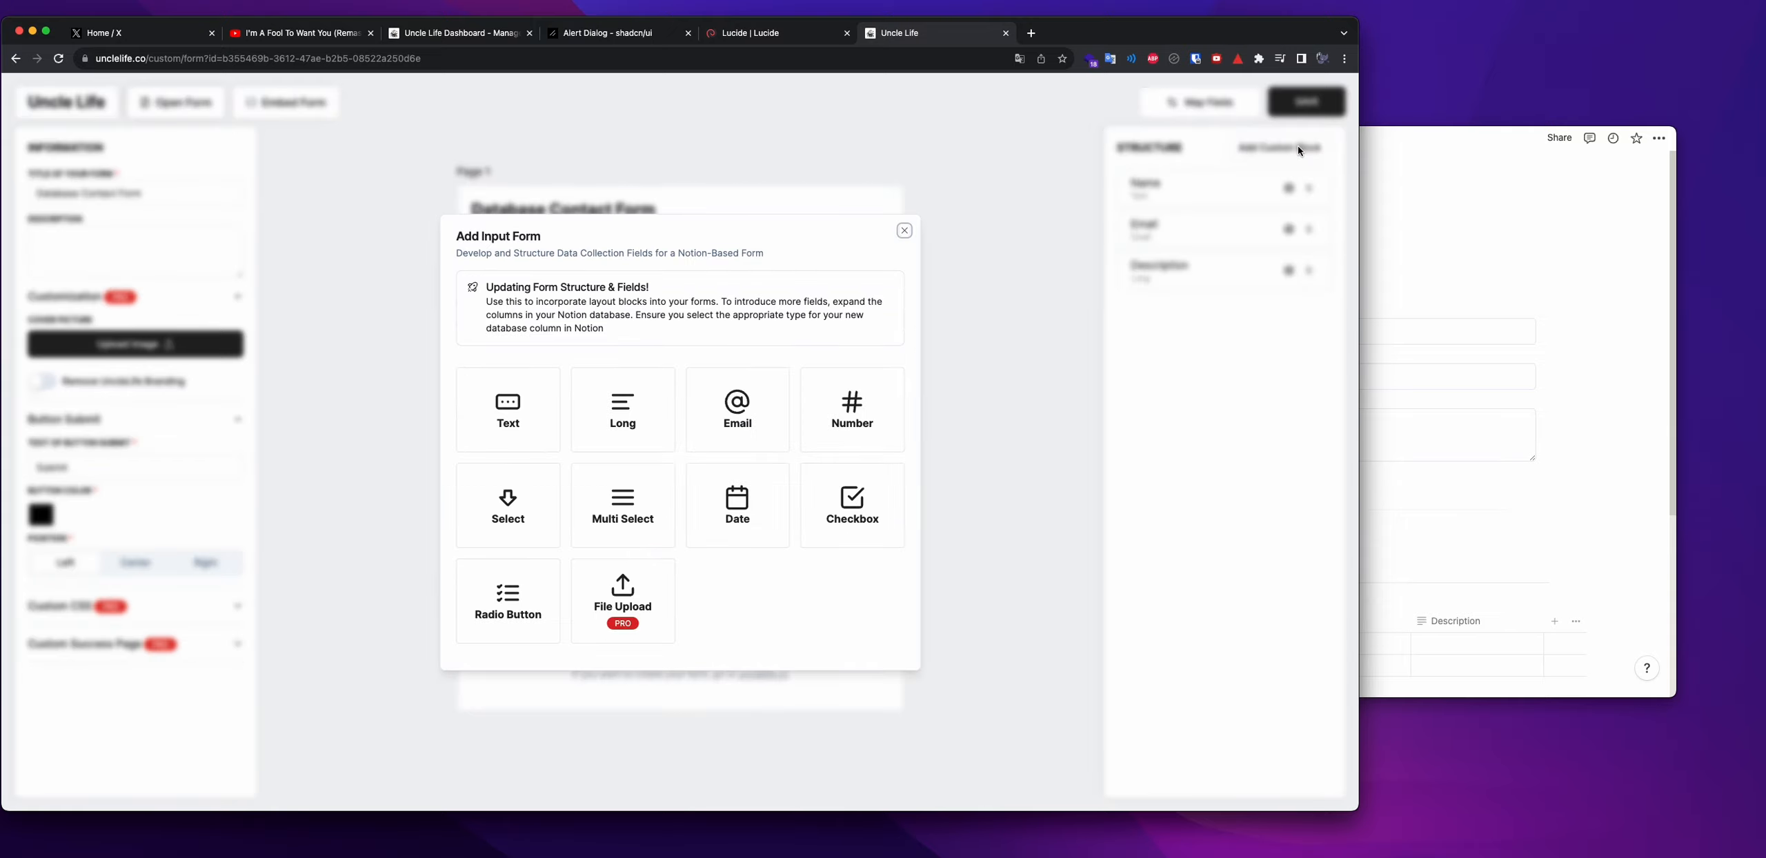
click(903, 231)
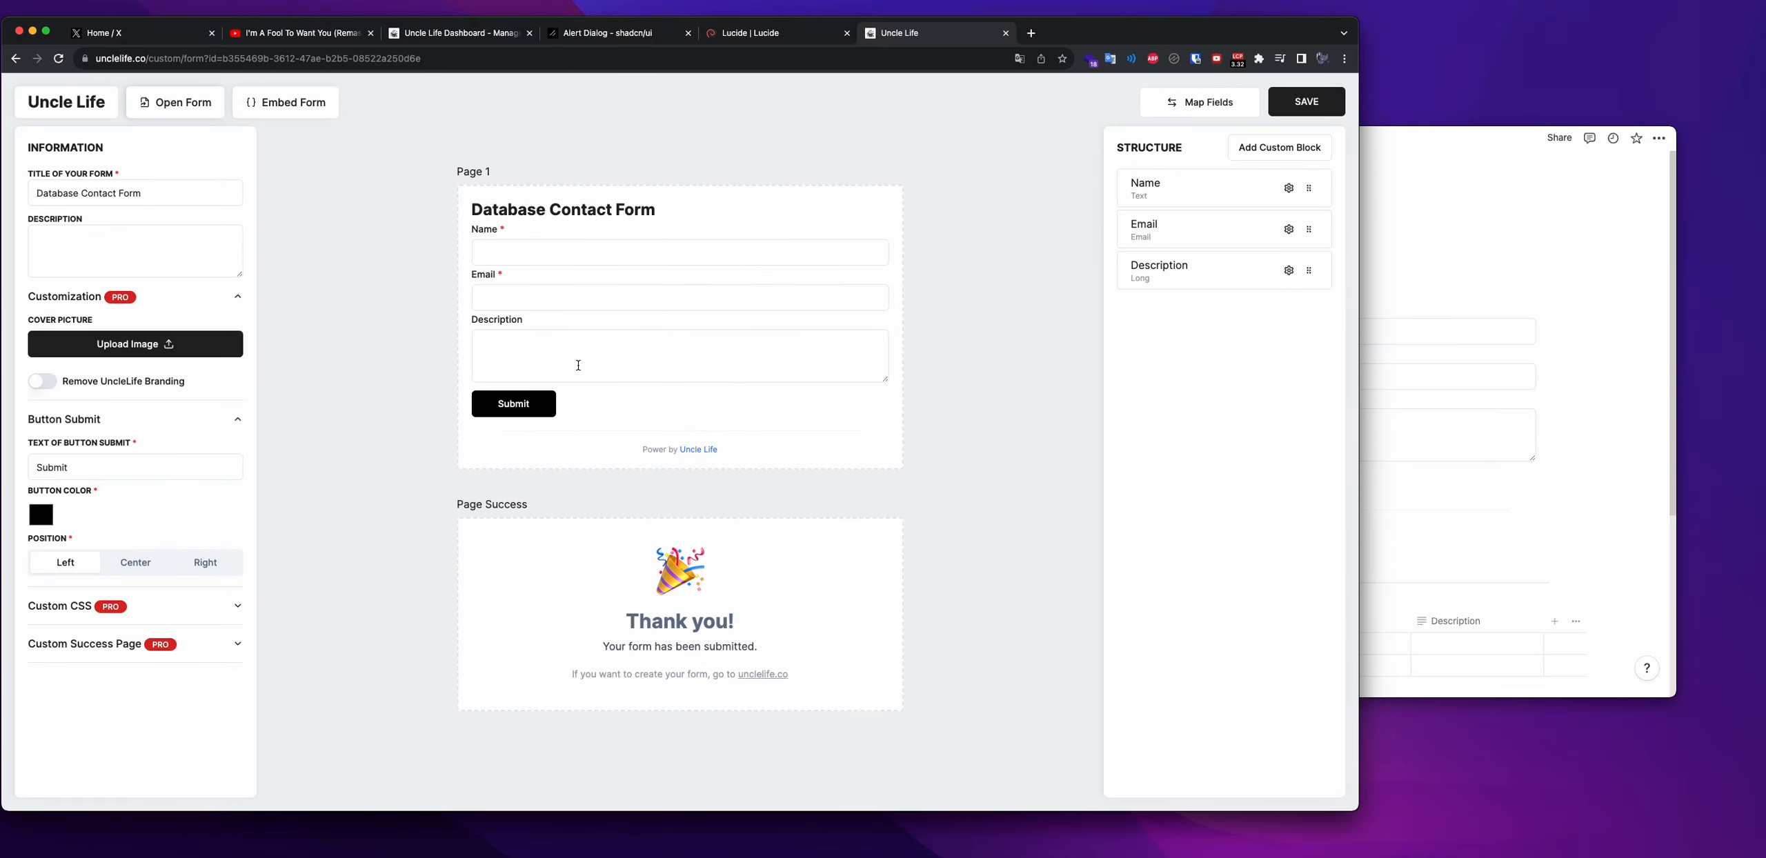
click(198, 562)
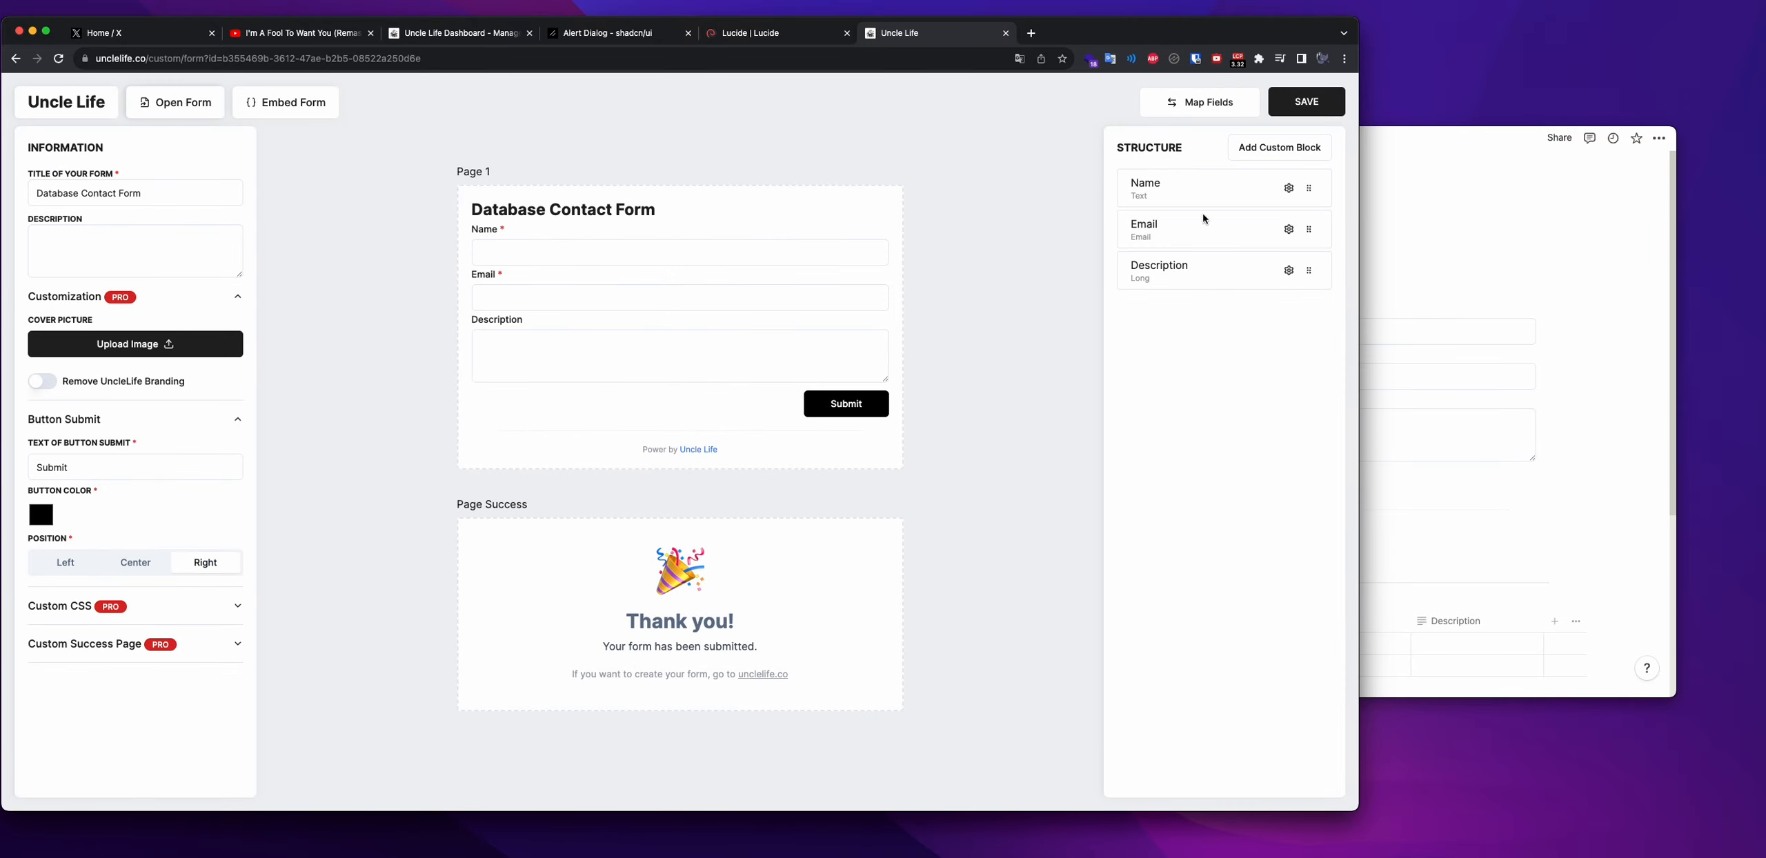
click(1320, 110)
Refresh the Contact Form embed via Database Contact Form until the Submit button appears right-aligned
click(1408, 217)
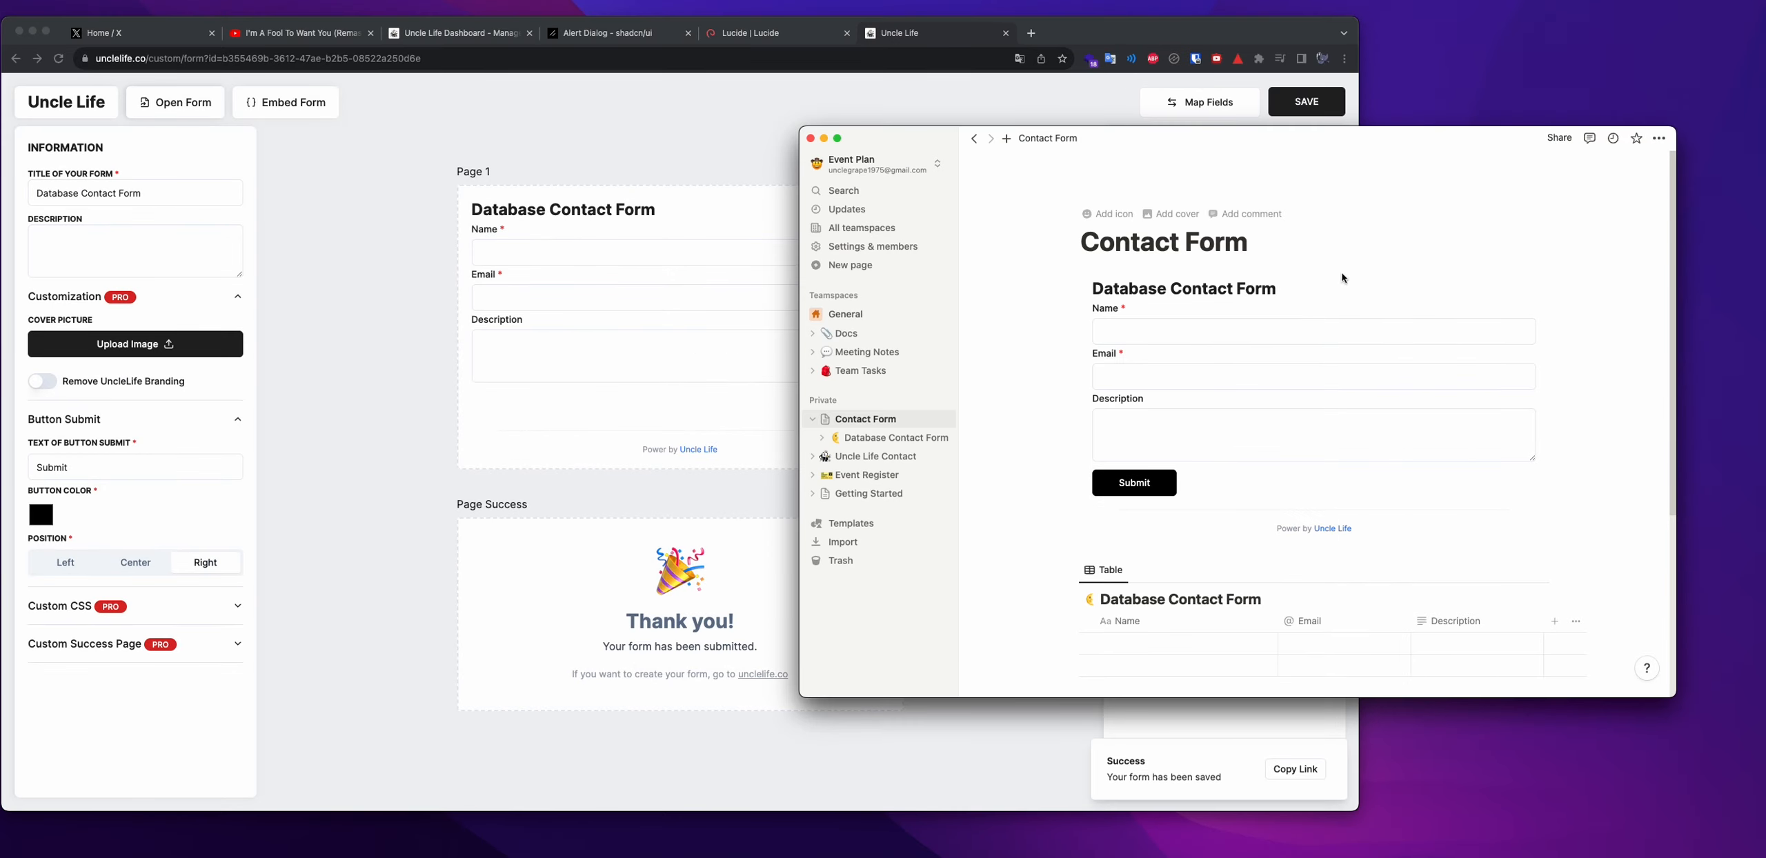
click(708, 362)
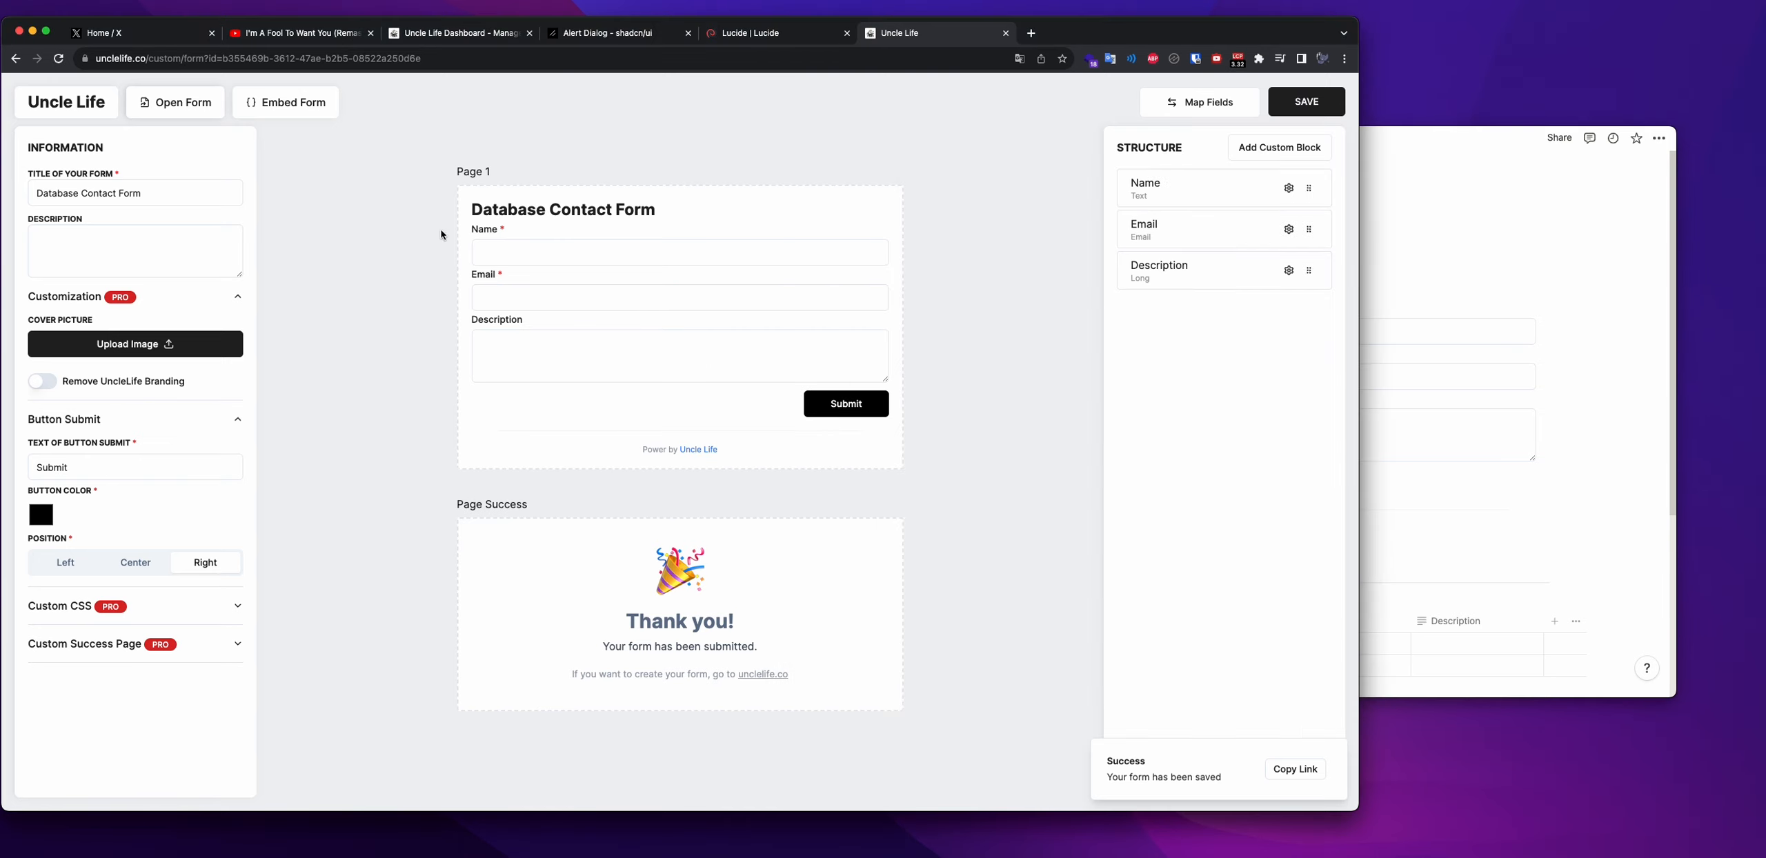
click(1459, 201)
click(895, 438)
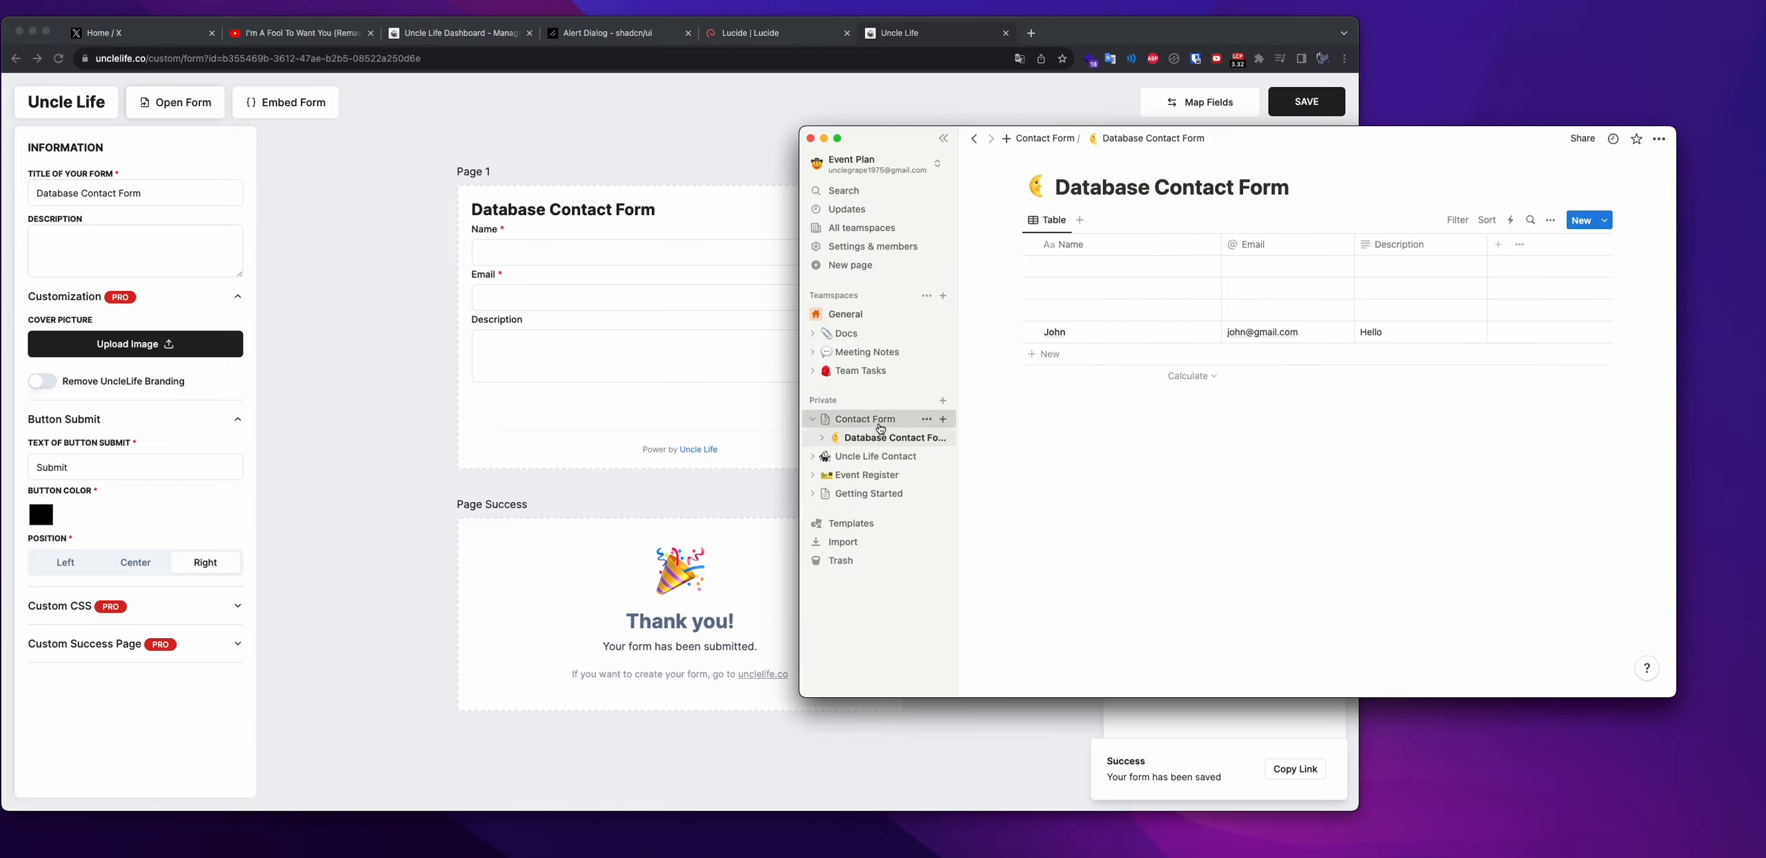
click(868, 419)
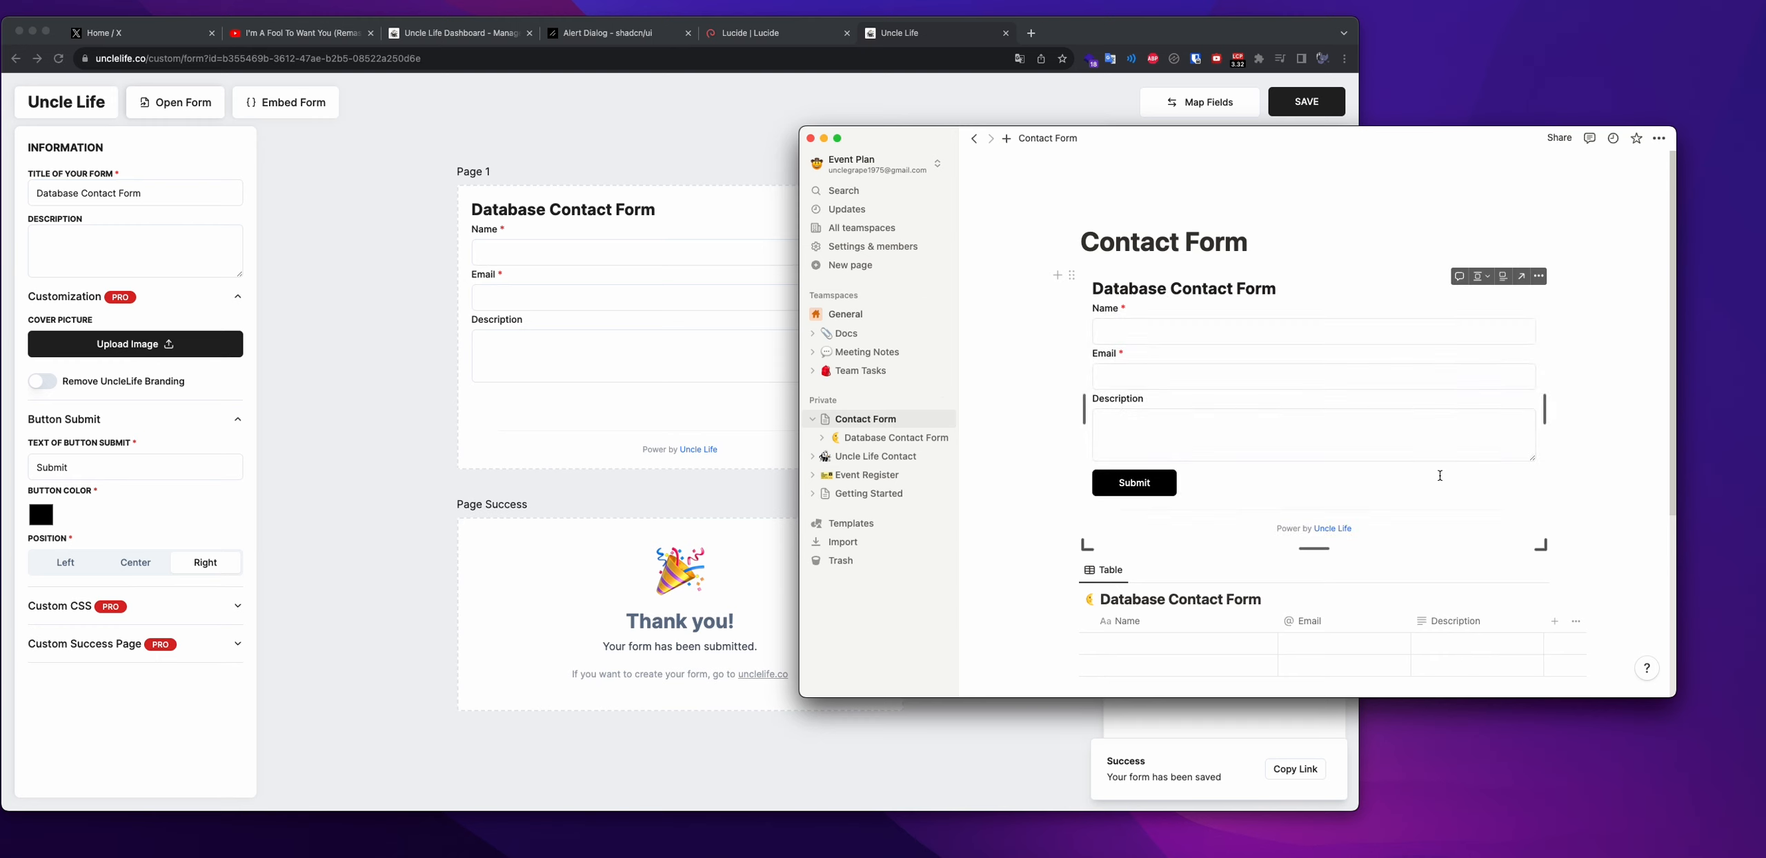
click(890, 438)
click(885, 419)
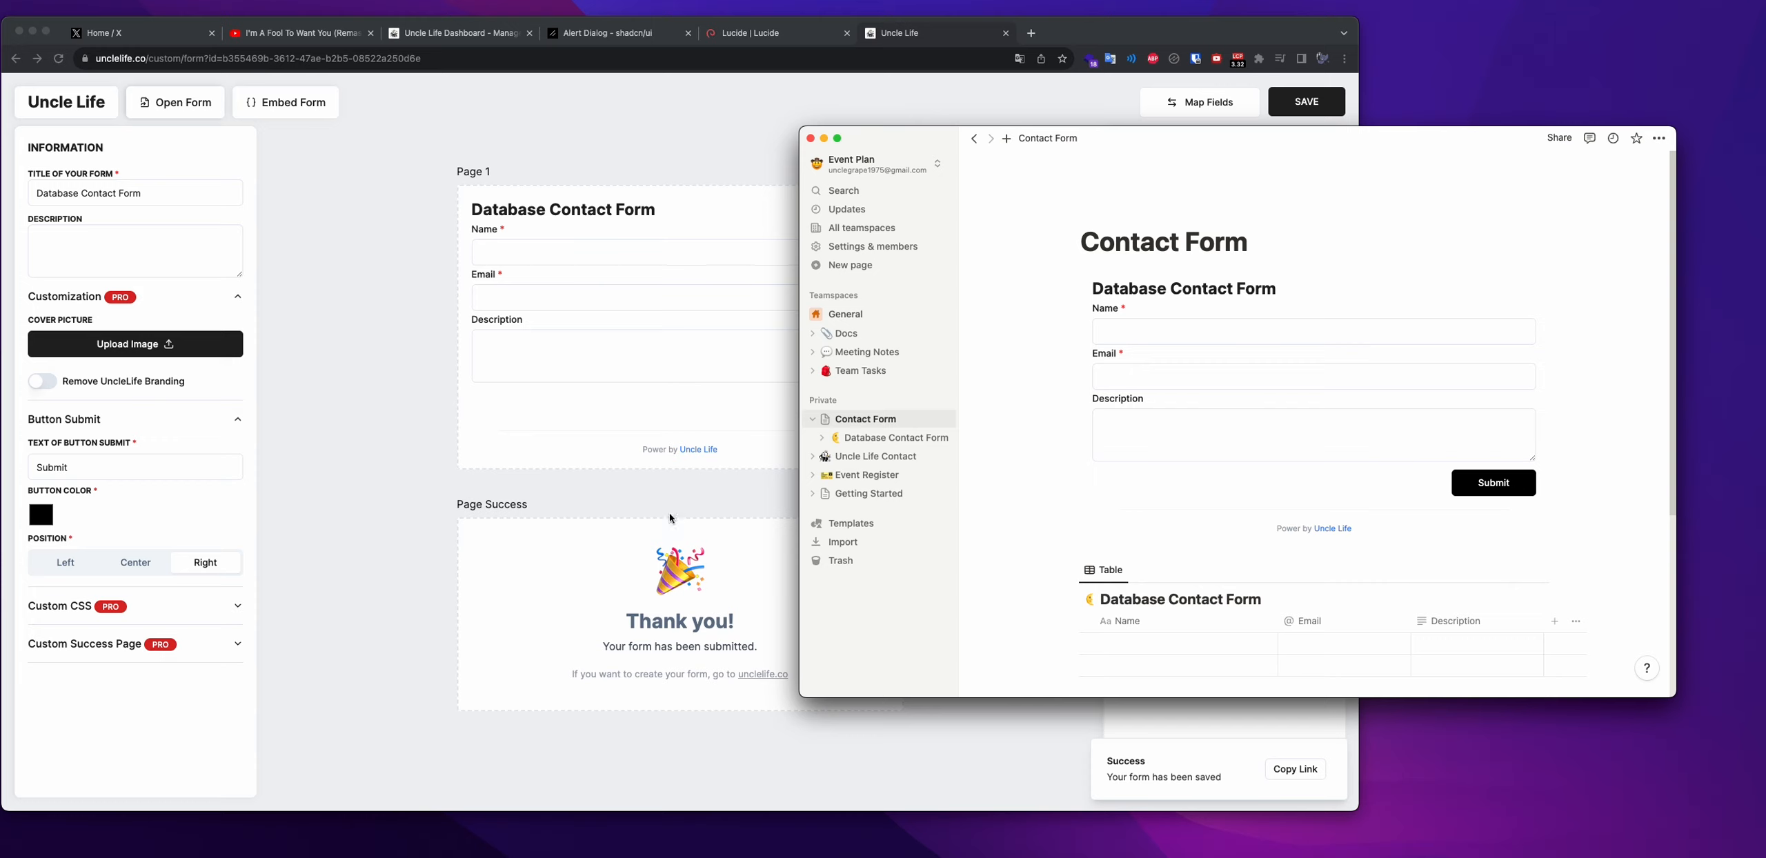
key(super+shift+5)
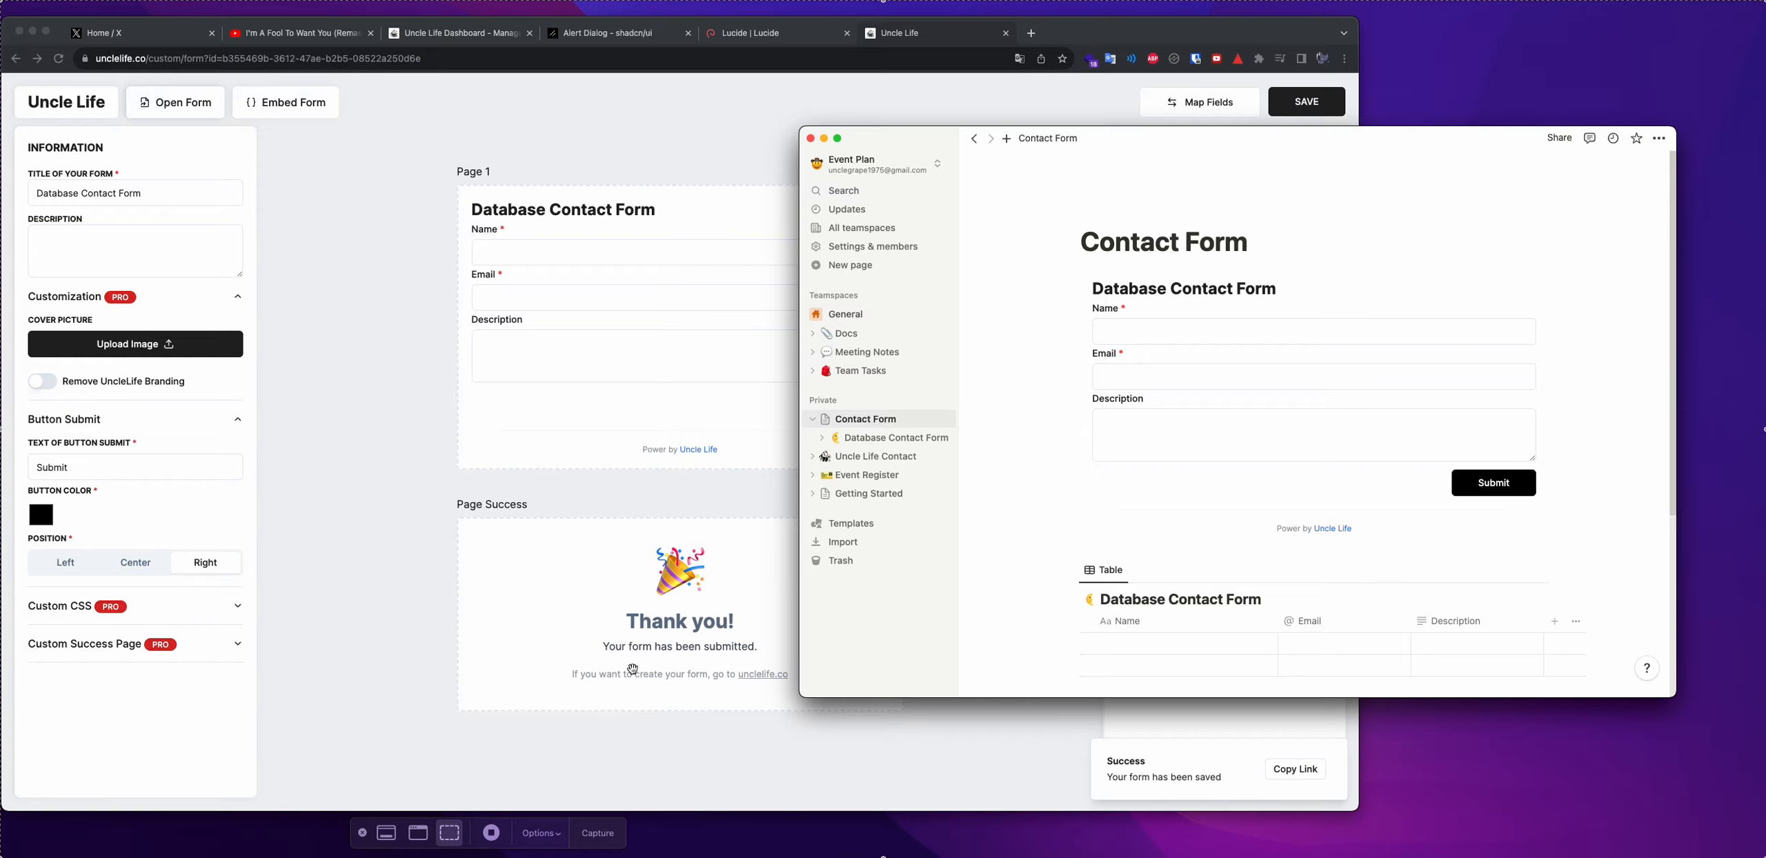